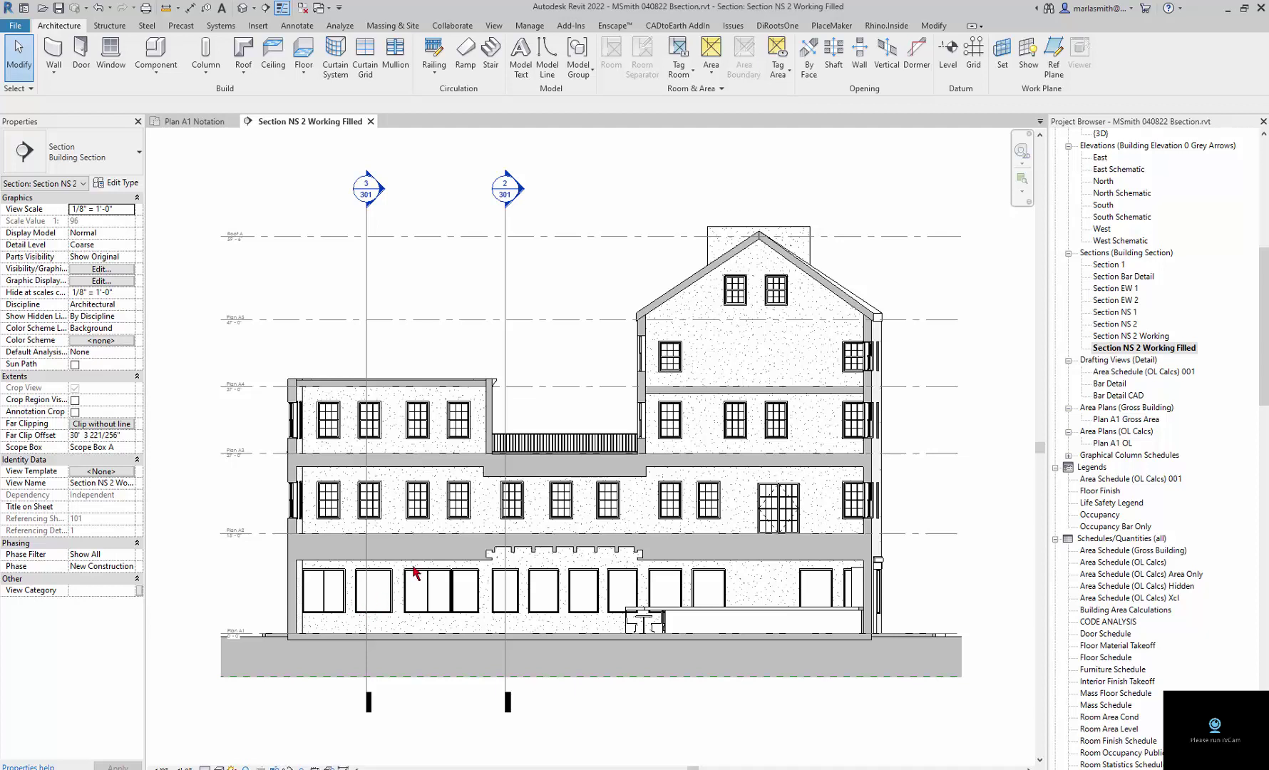
Try deleting the solid gray filled region between the first and second floors, and undo the deletion.
scroll(409, 579, "up", 3)
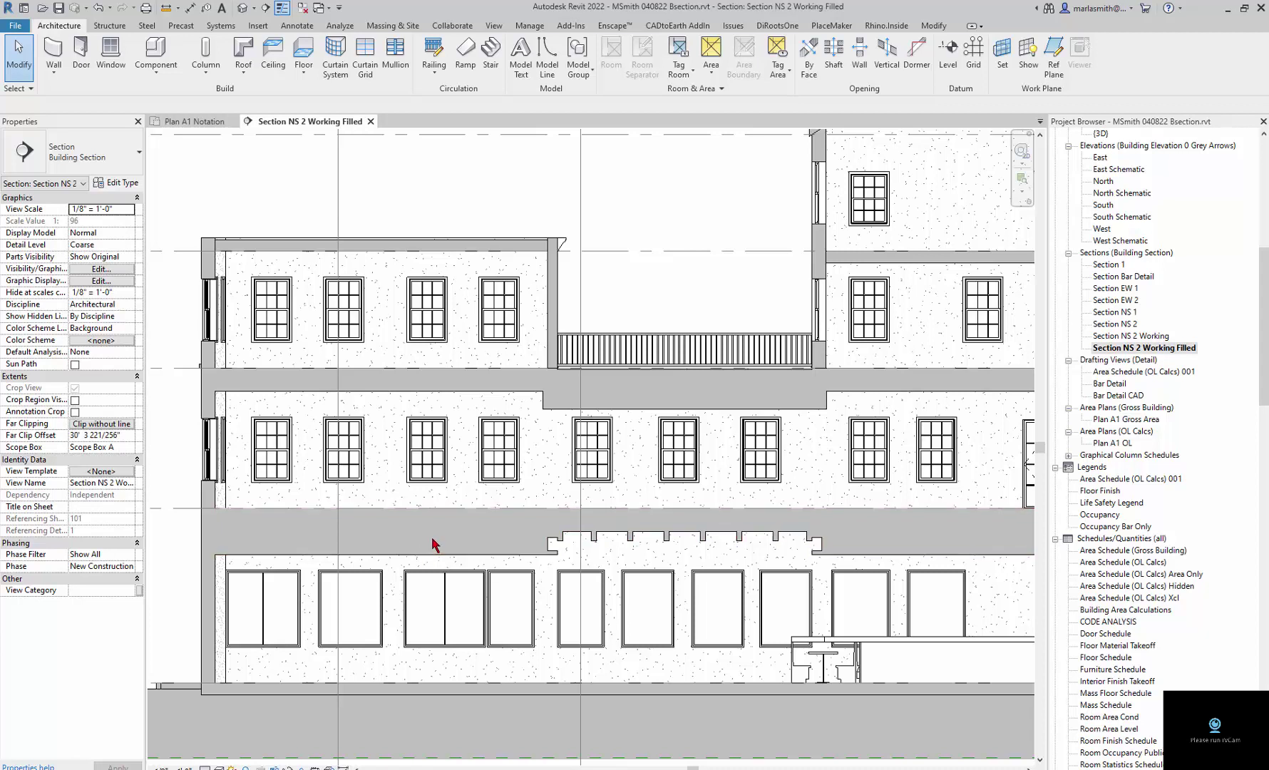
left_click(433, 564)
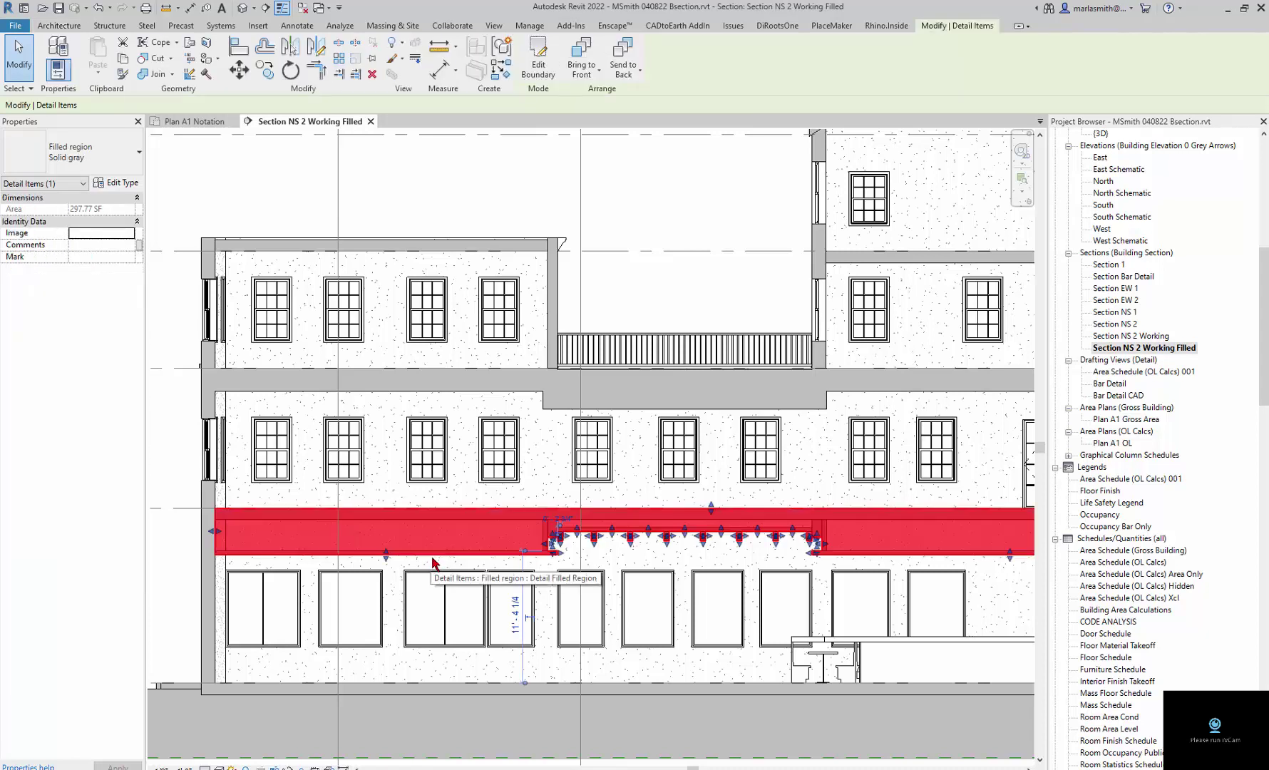
key("Delete")
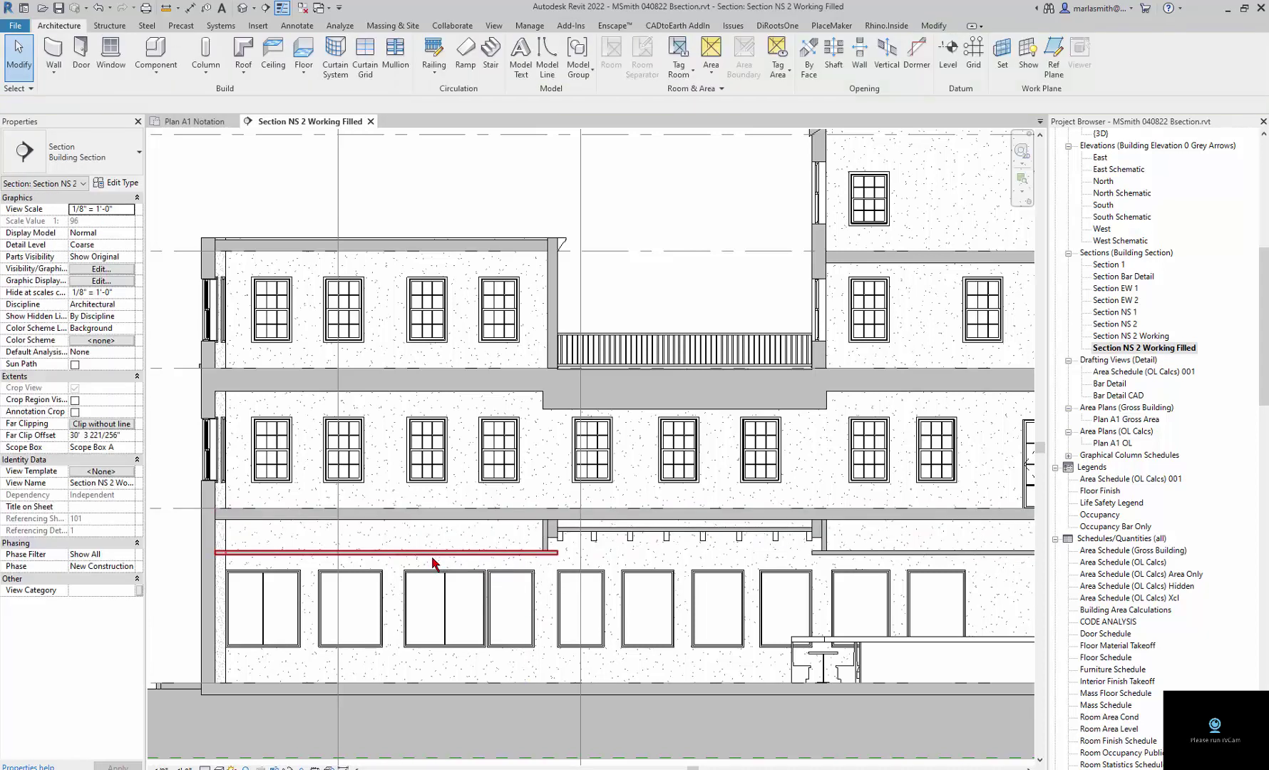
key("ctrl+z")
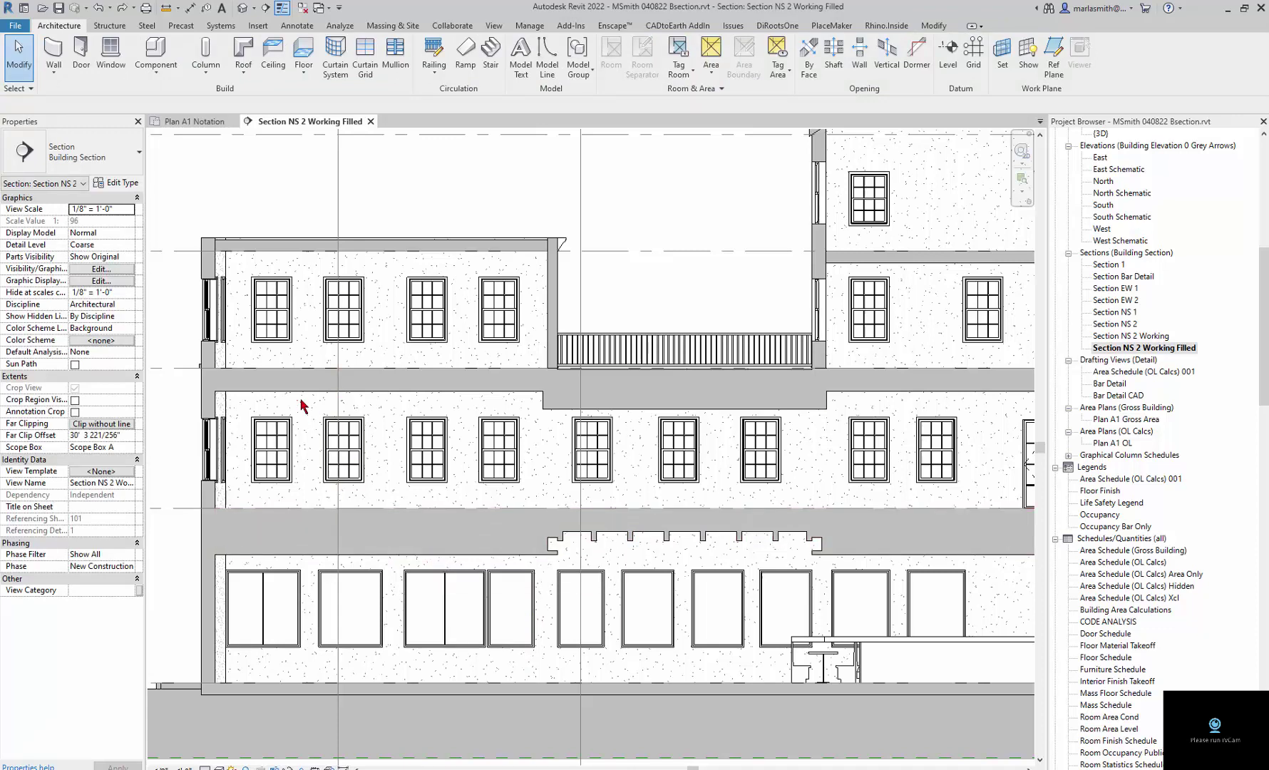
View the Plan A1 Notation floor plan and follow its section head at the building's east side back to the section.
scroll(299, 381, "down", 1)
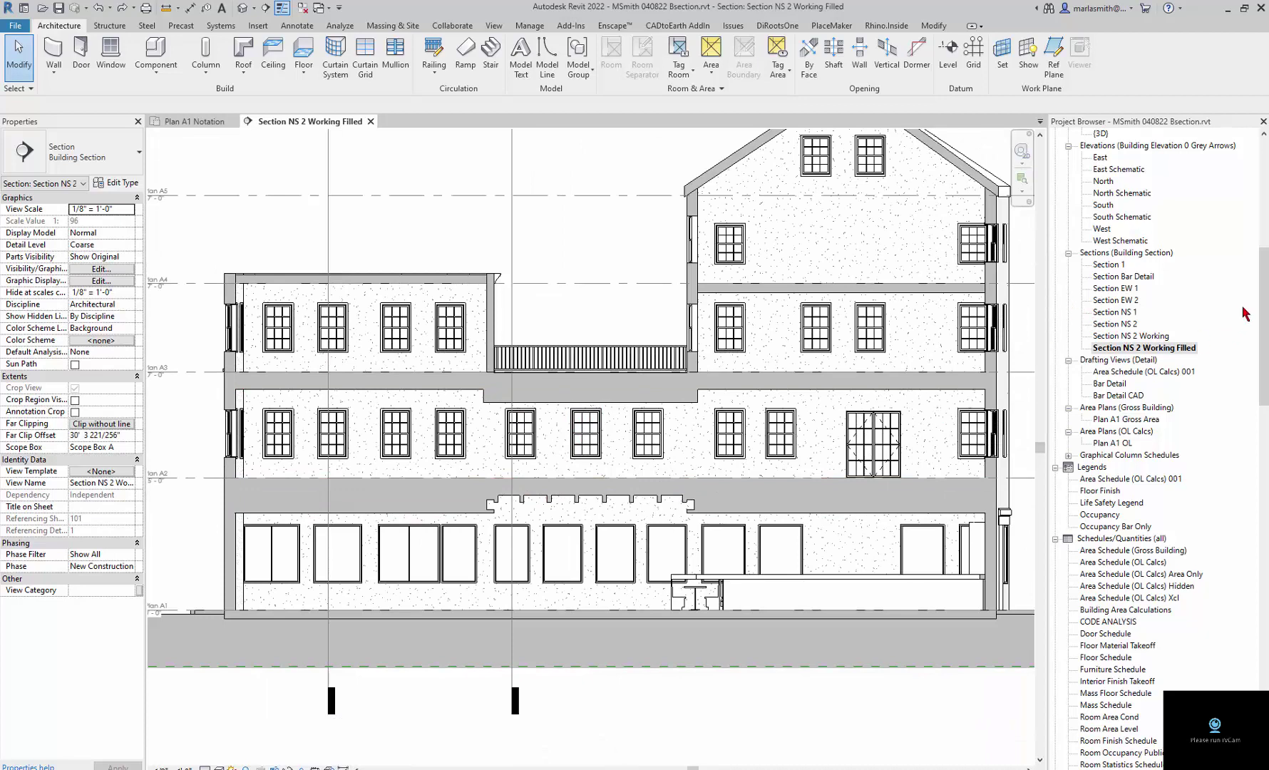
left_click_drag(1264, 275, 1266, 162)
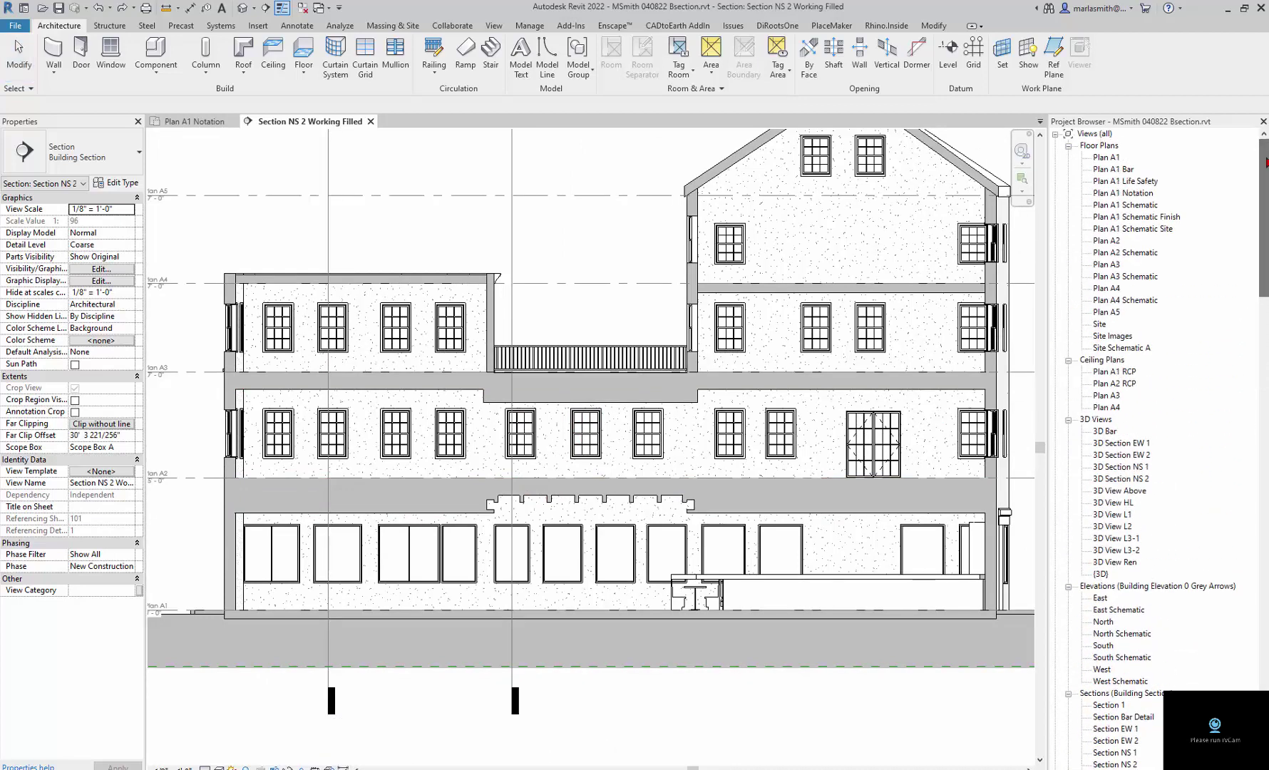
double_click(1124, 194)
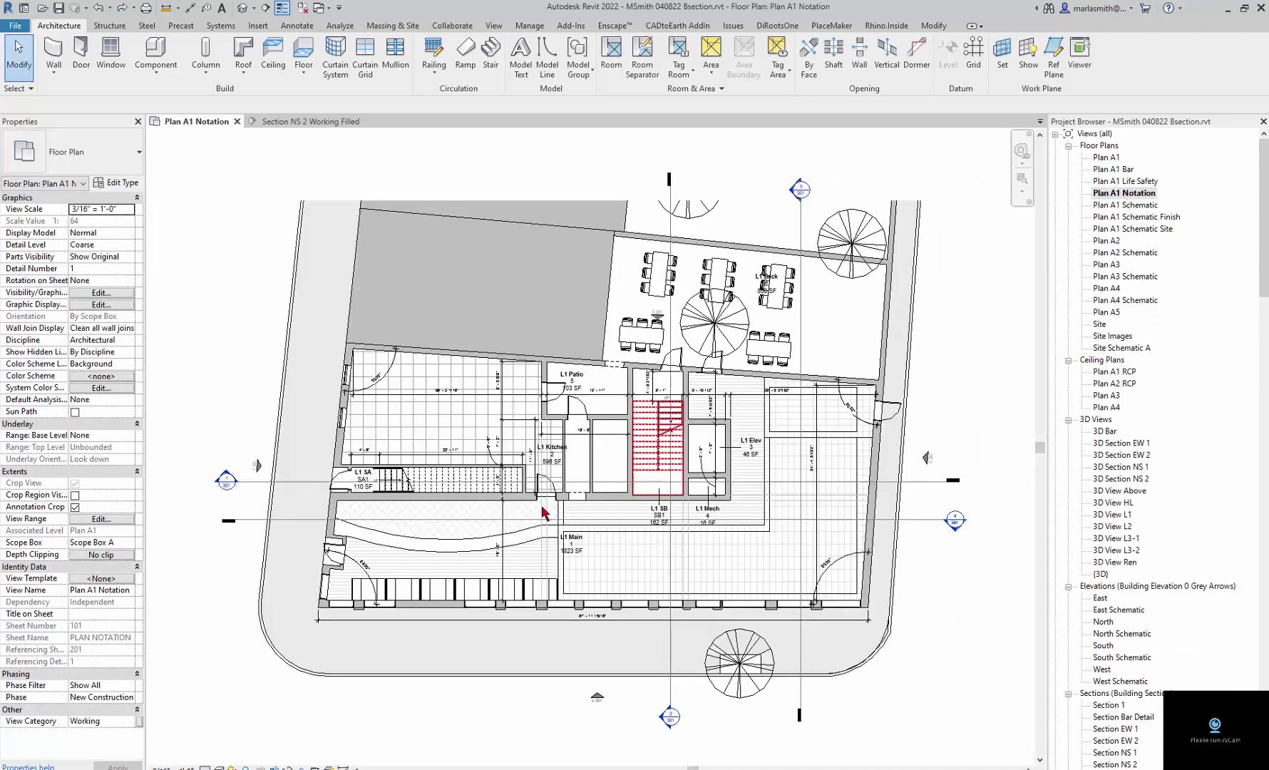
double_click(956, 522)
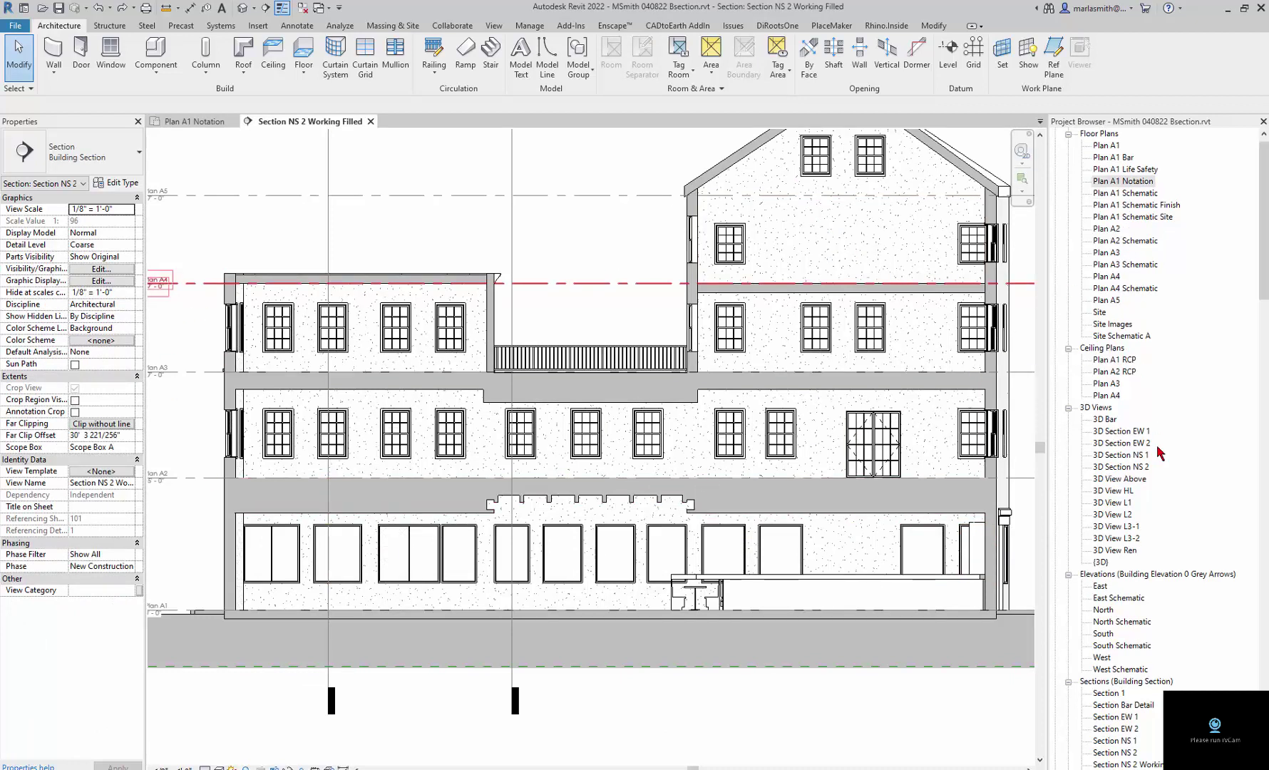
Open the Section NS 2 Working view.
scroll(1158, 453, "down", 6)
scroll(1159, 454, "down", 1)
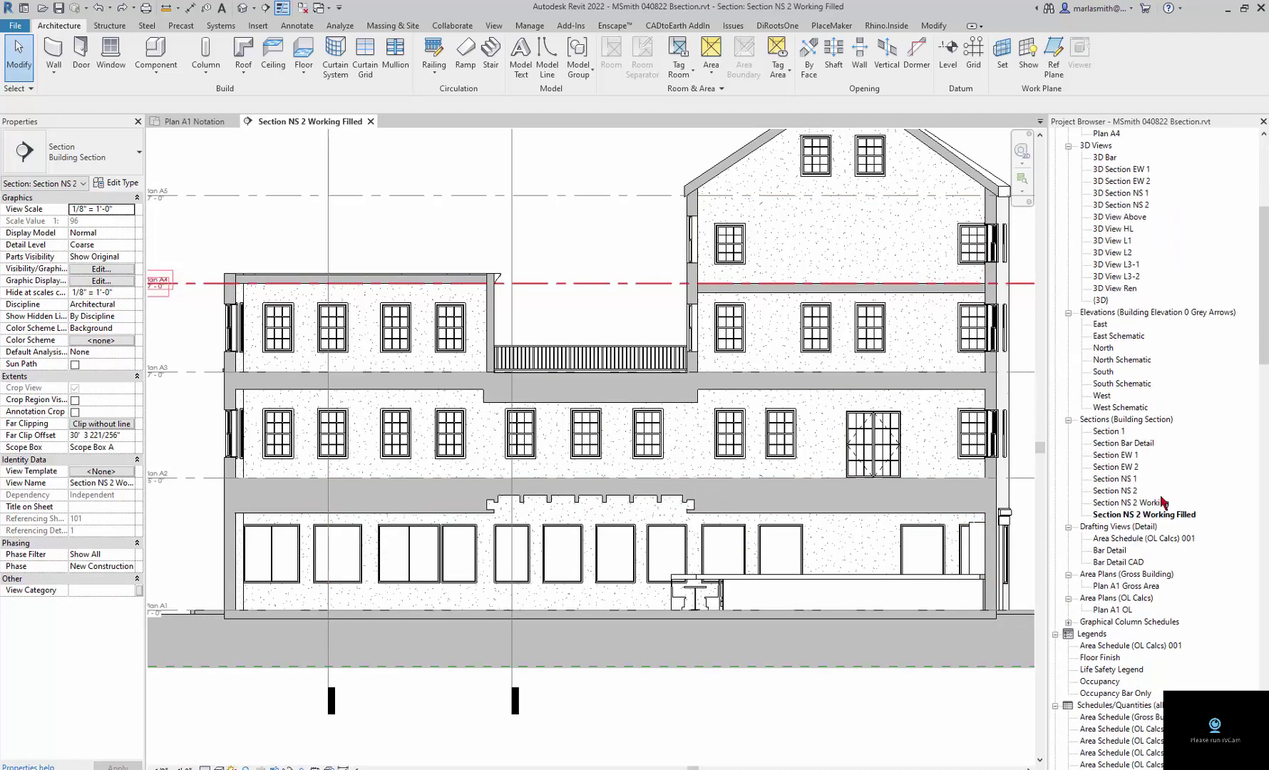
double_click(1141, 502)
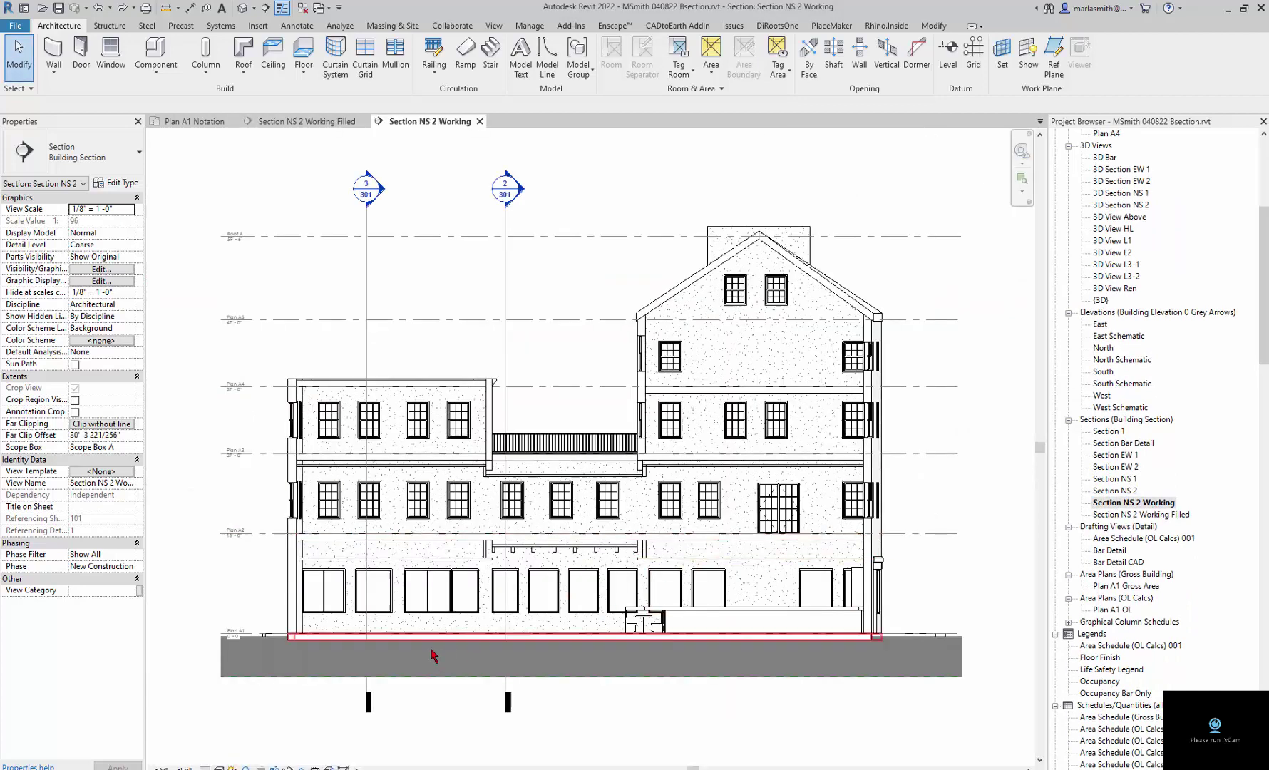
Override the cut pattern foreground of all model categories in this view with Solid fill.
scroll(431, 655, "up", 2)
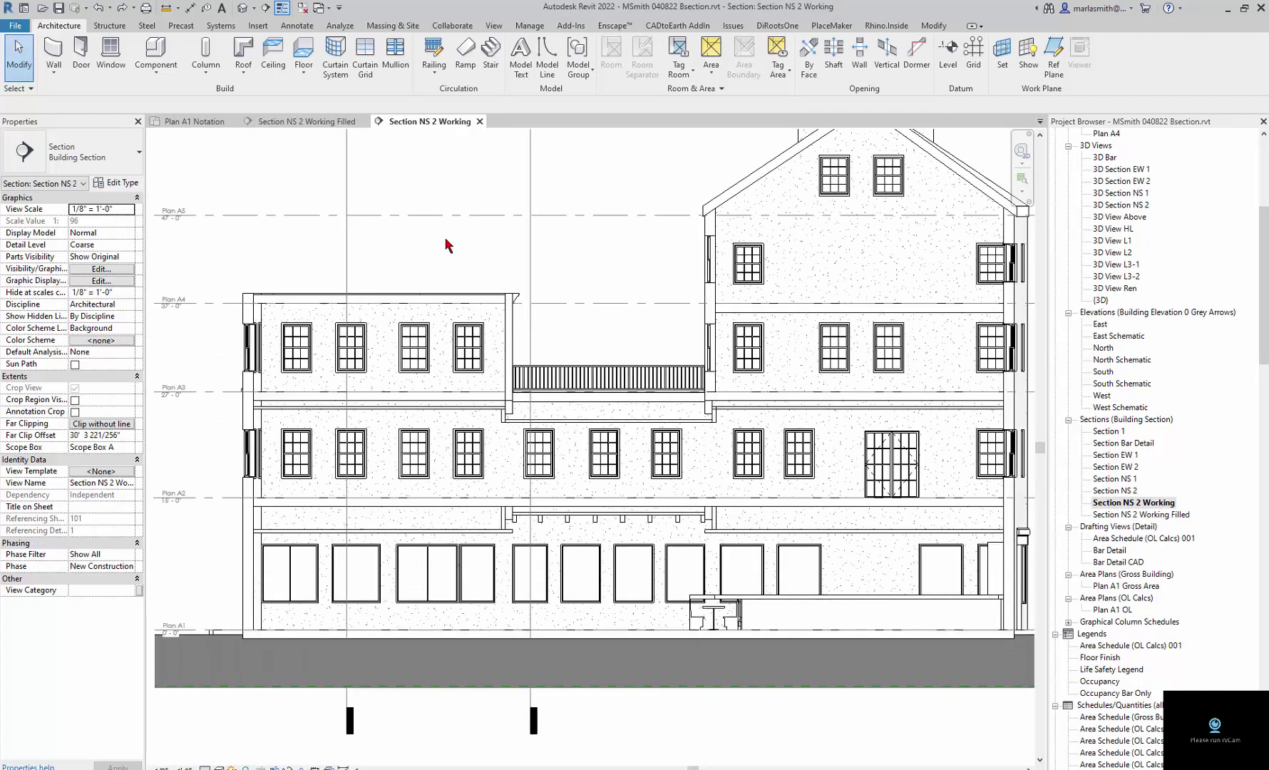
key("v")
key("v")
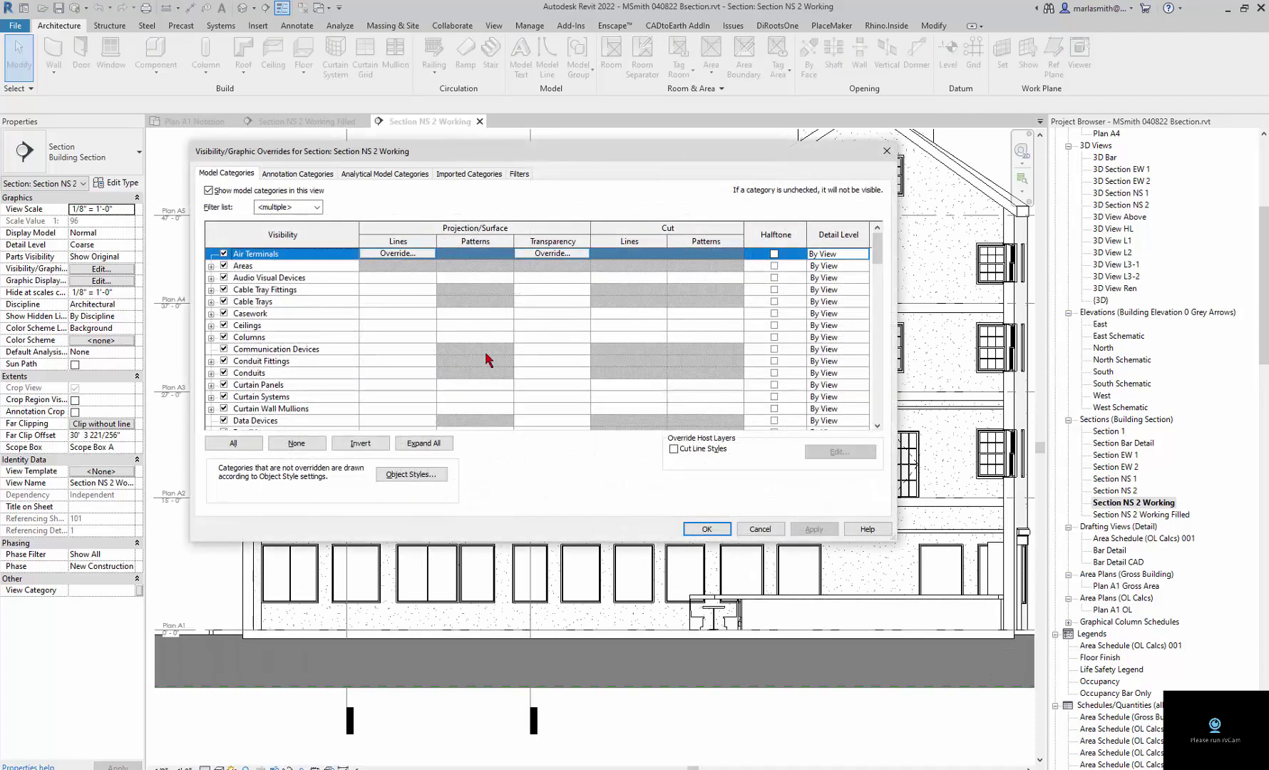
left_click(232, 443)
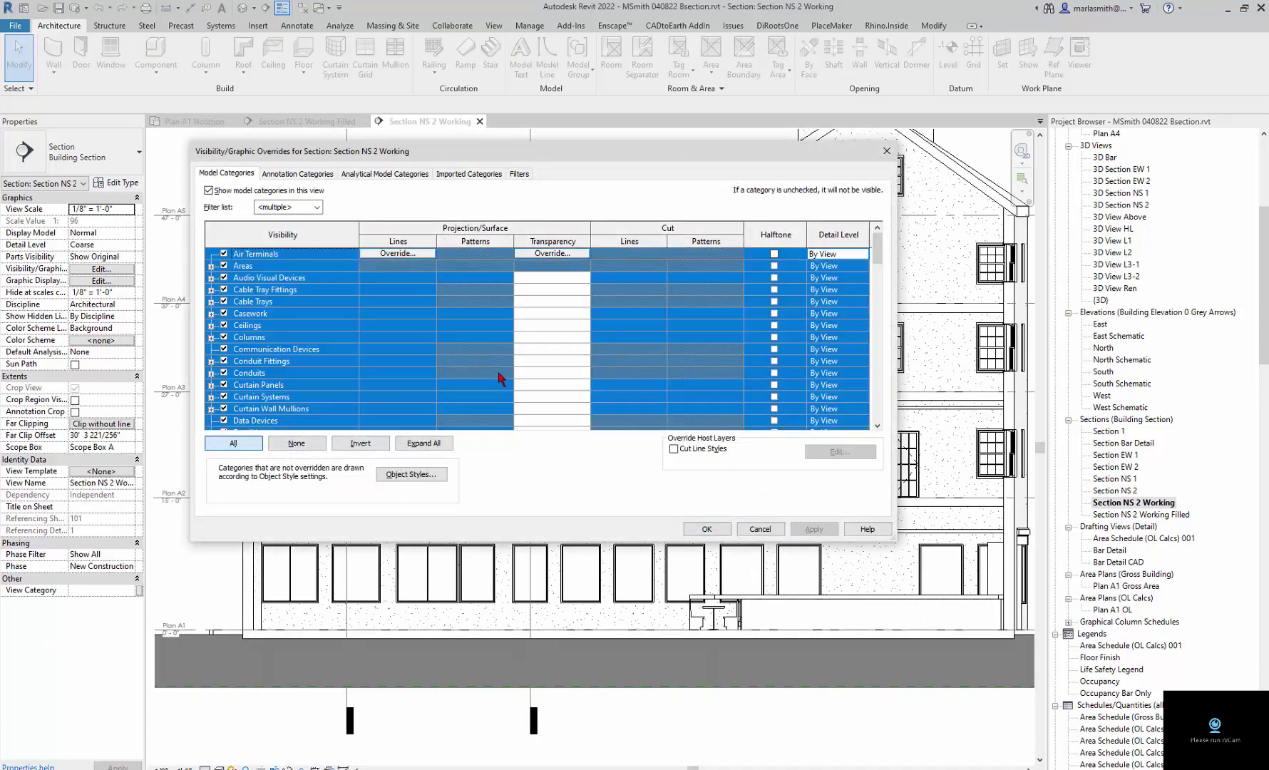
left_click(721, 318)
left_click(722, 317)
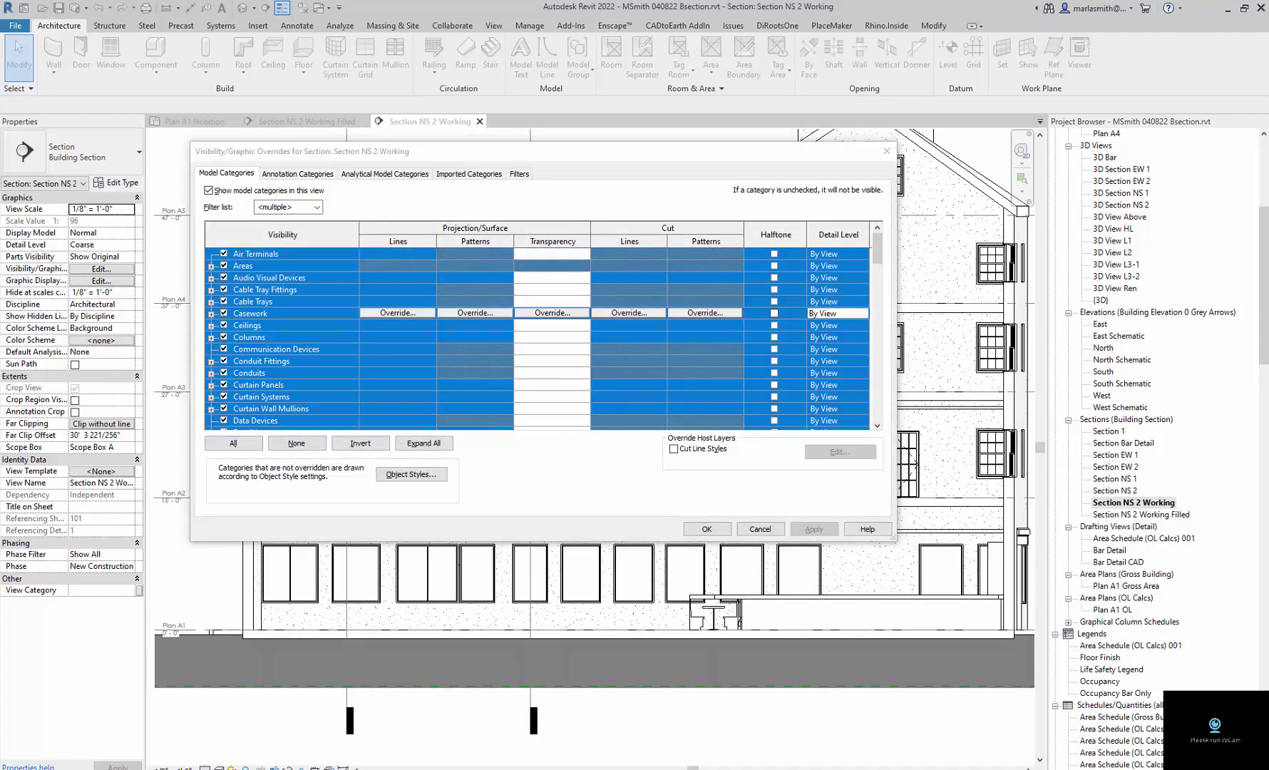
left_click(592, 208)
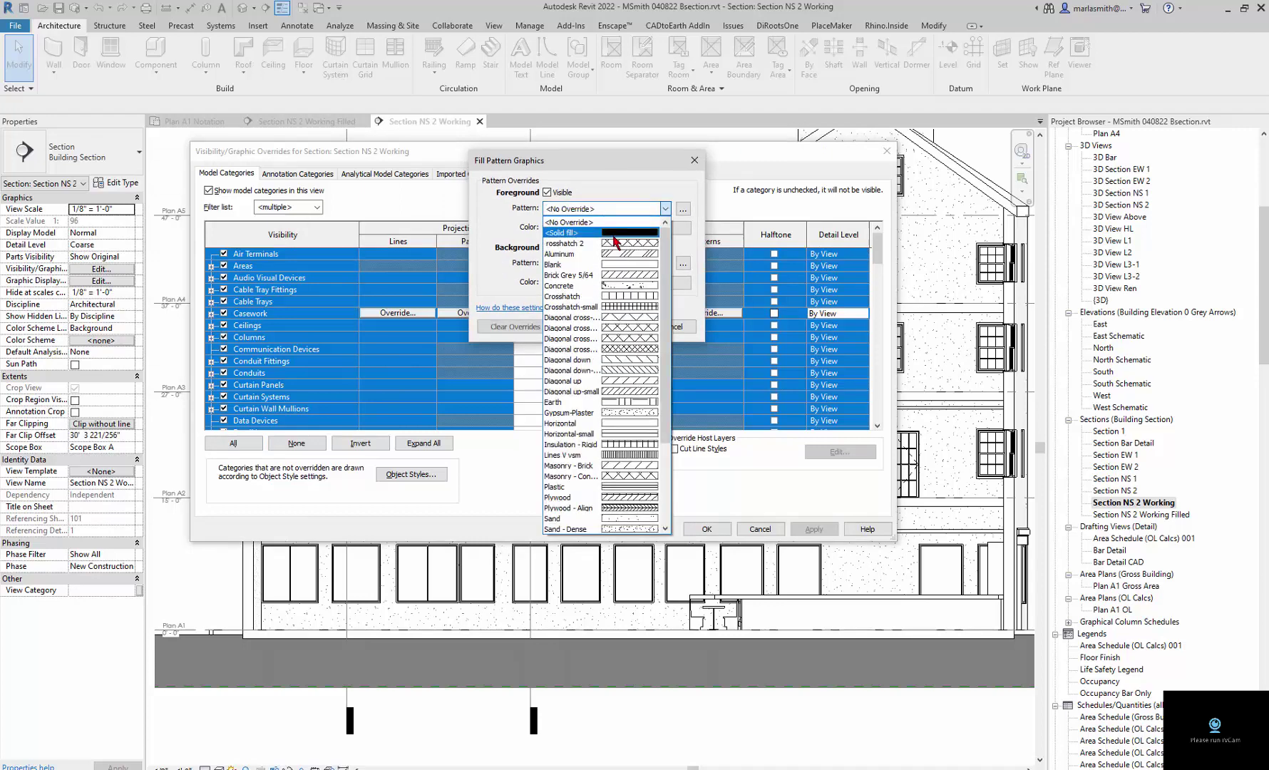
left_click(614, 234)
Set the cut pattern foreground color to RGB 192-192-192 and apply the overrides to the section.
left_click(615, 227)
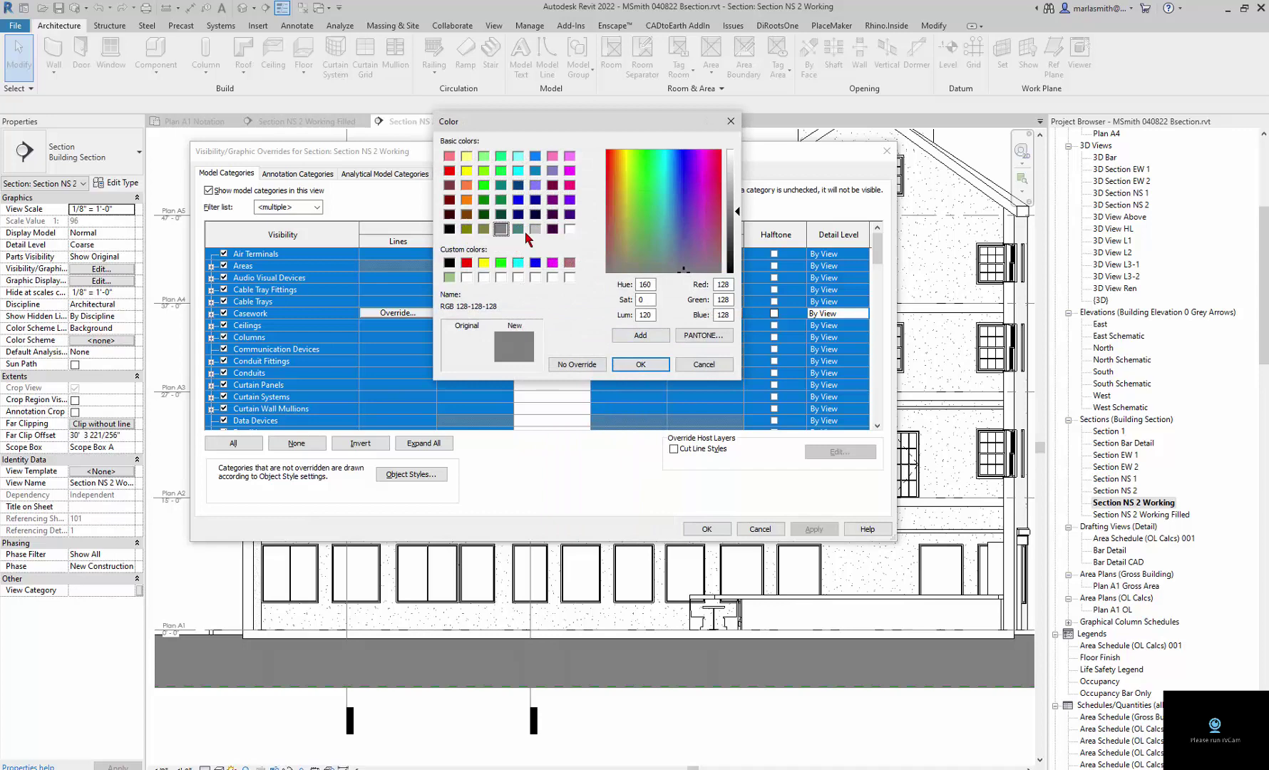
left_click(535, 229)
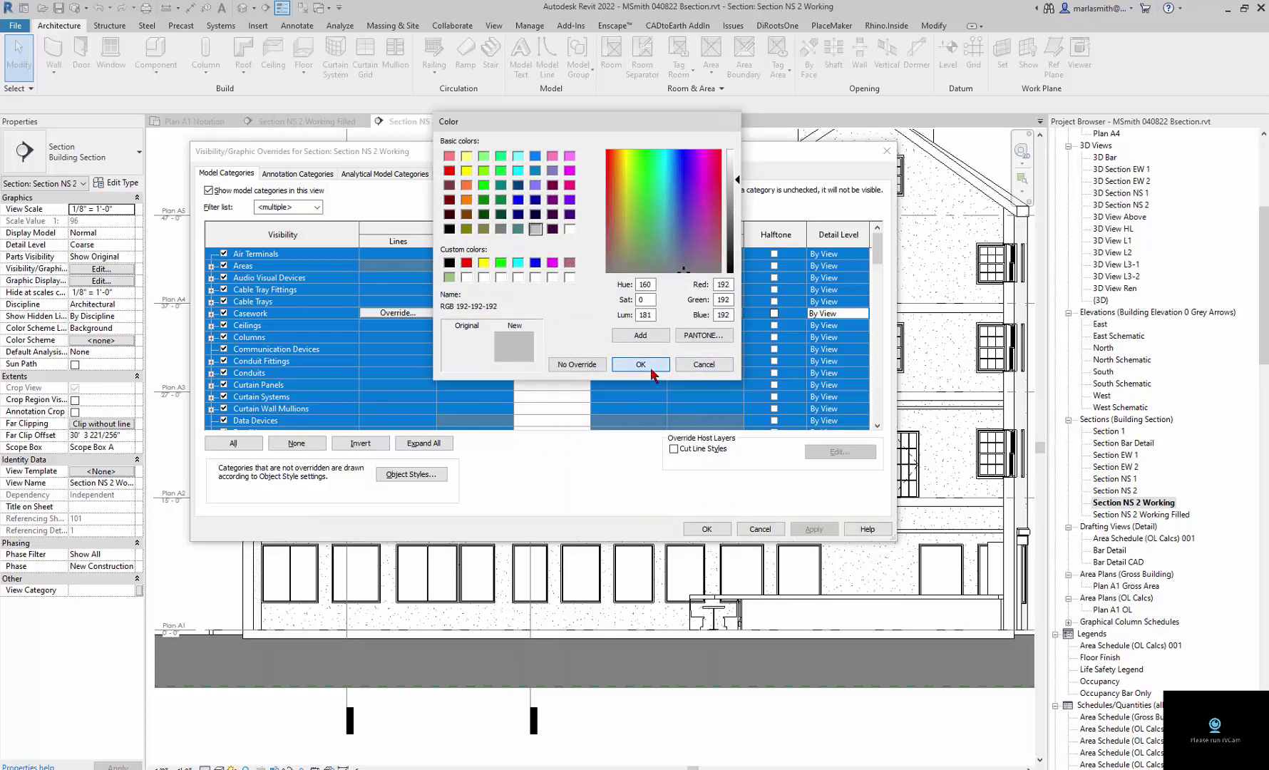
left_click(641, 364)
left_click(632, 327)
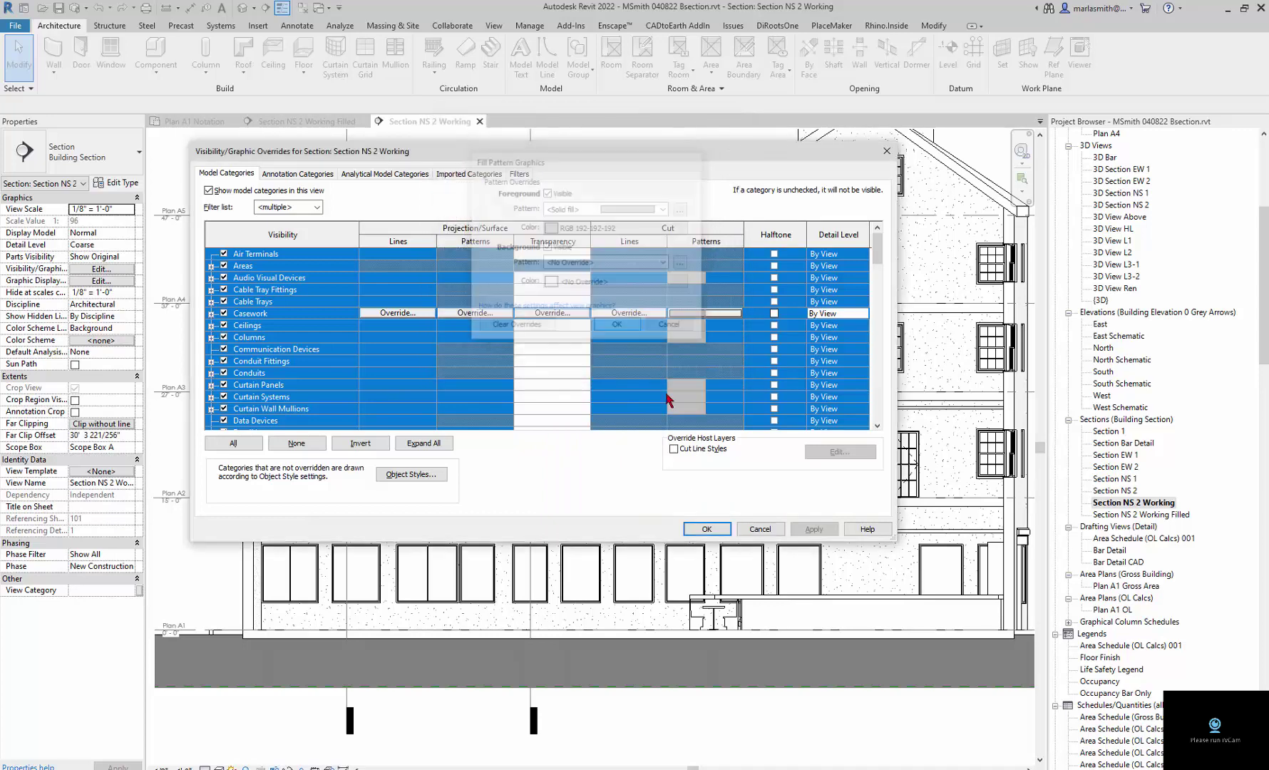
left_click(722, 529)
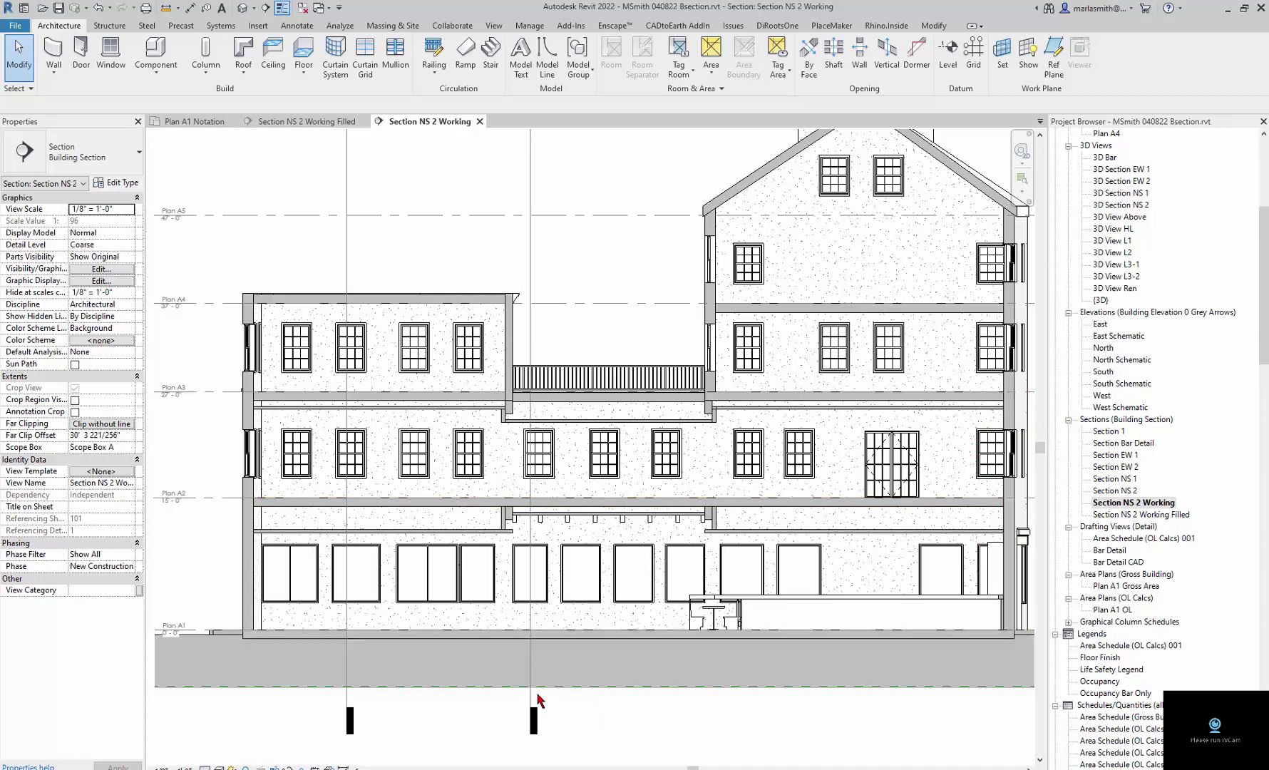
Hide the two vertical section markers crossing the building in this view.
left_click(531, 290)
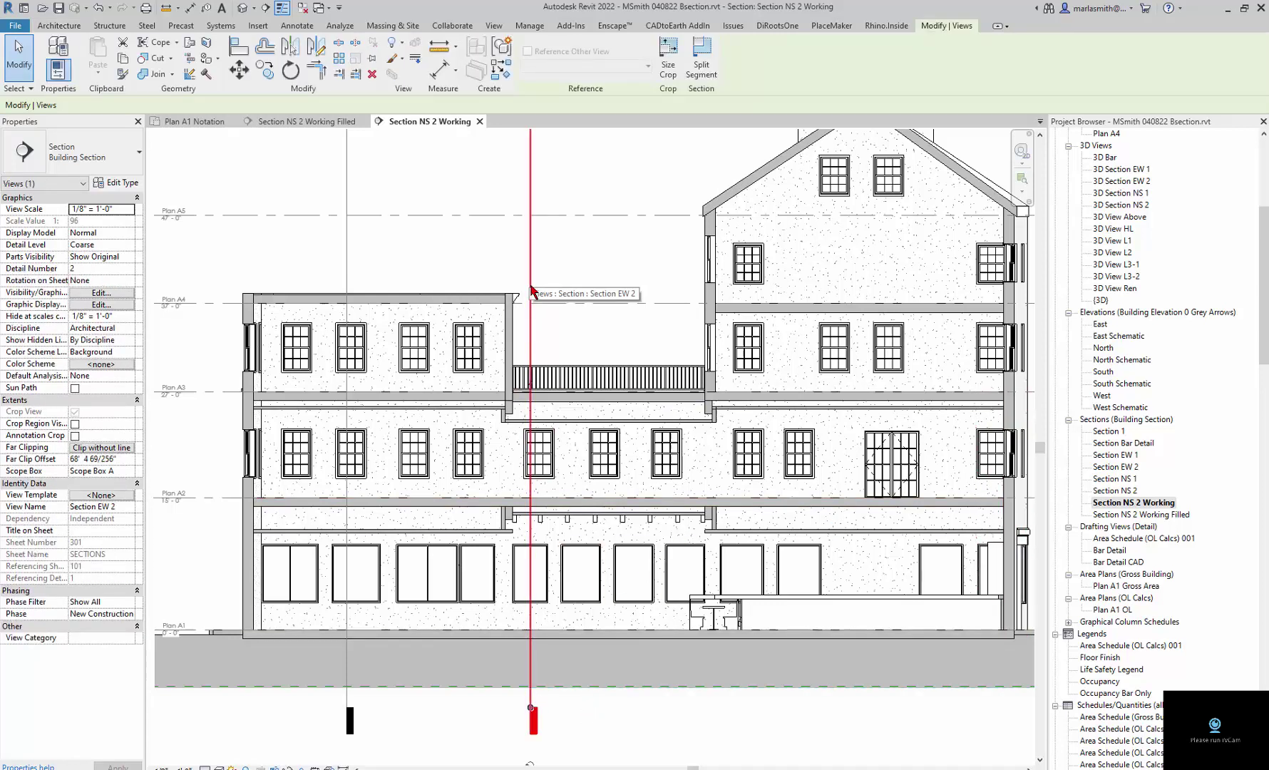
key("Escape")
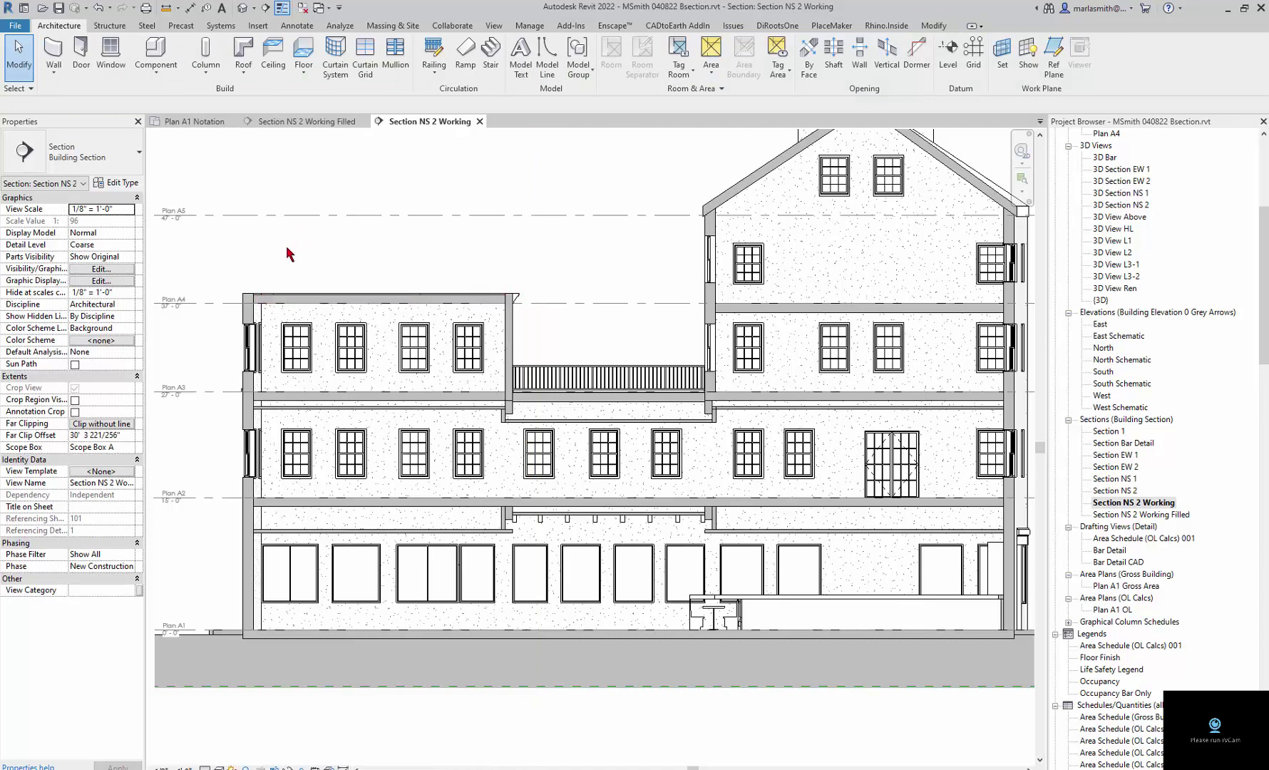
Begin a Solid gray filled region and review its type properties without duplicating or changing the type.
left_click(296, 26)
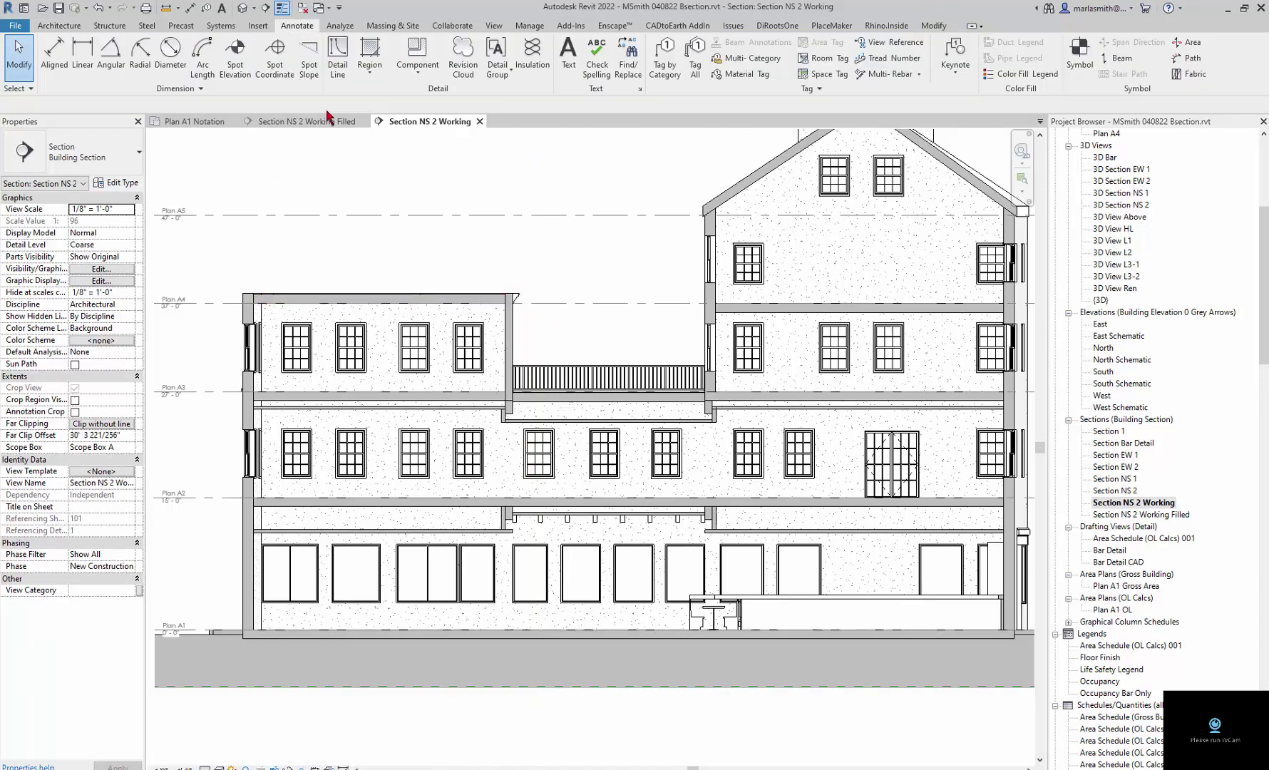
left_click(373, 77)
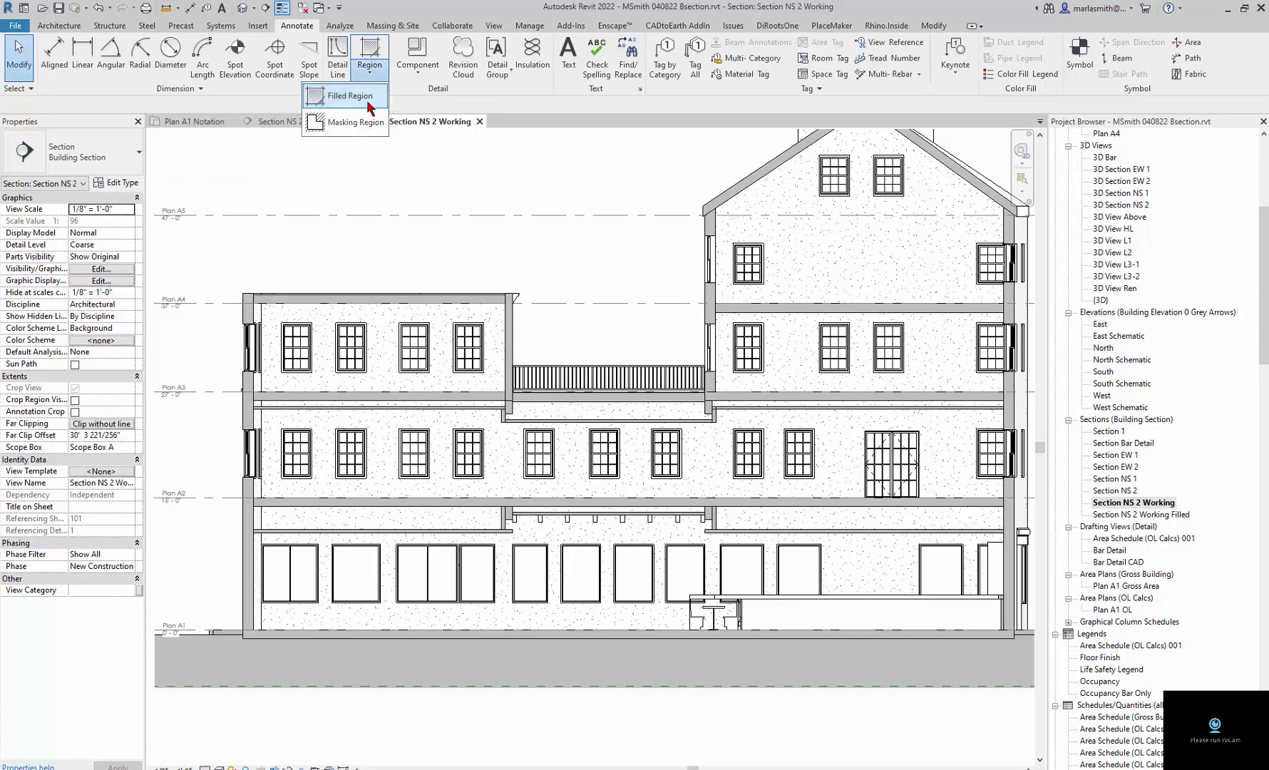
left_click(369, 100)
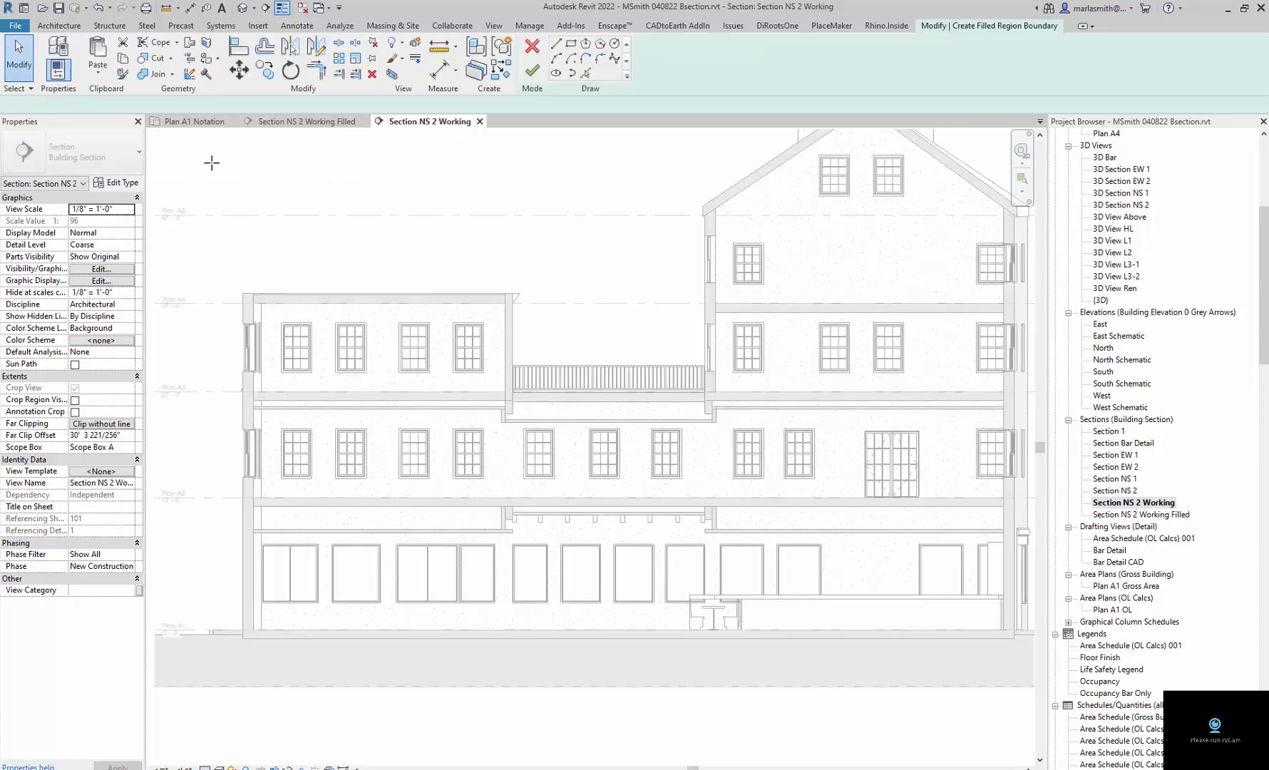
left_click(118, 182)
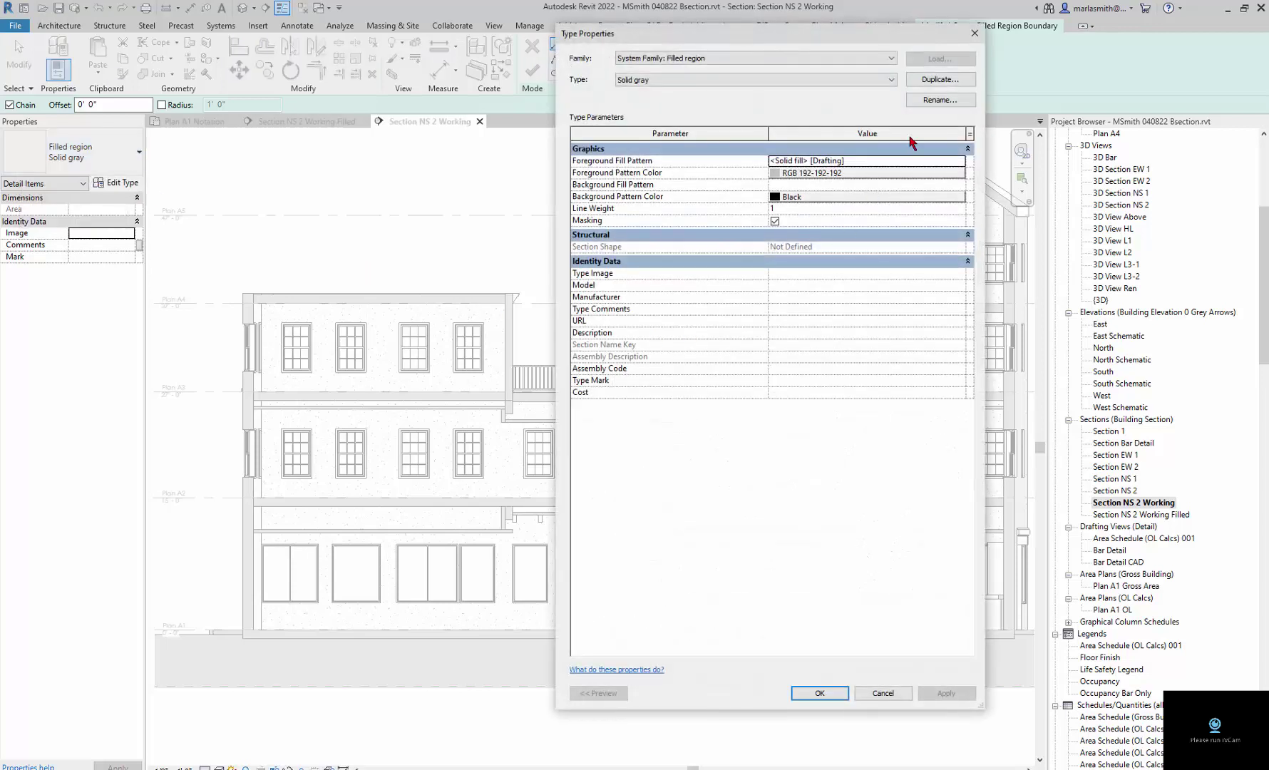
left_click(934, 80)
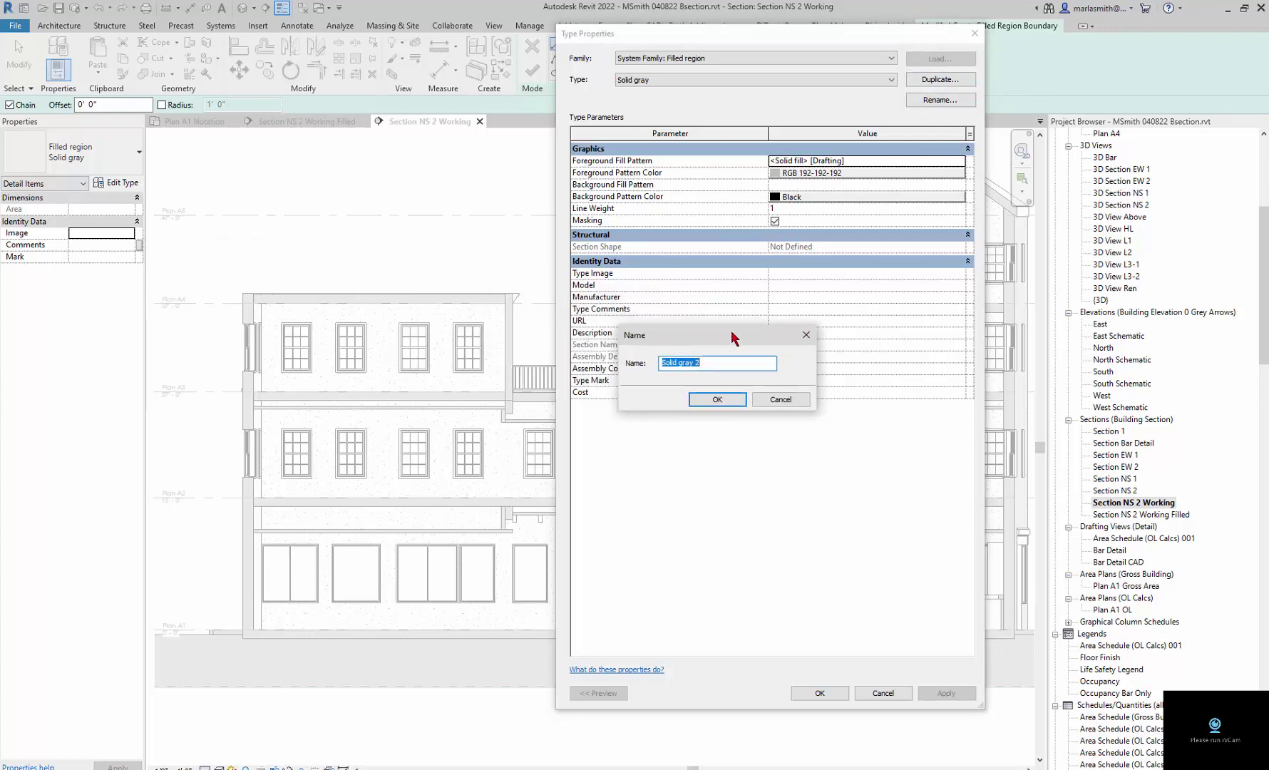
left_click(791, 400)
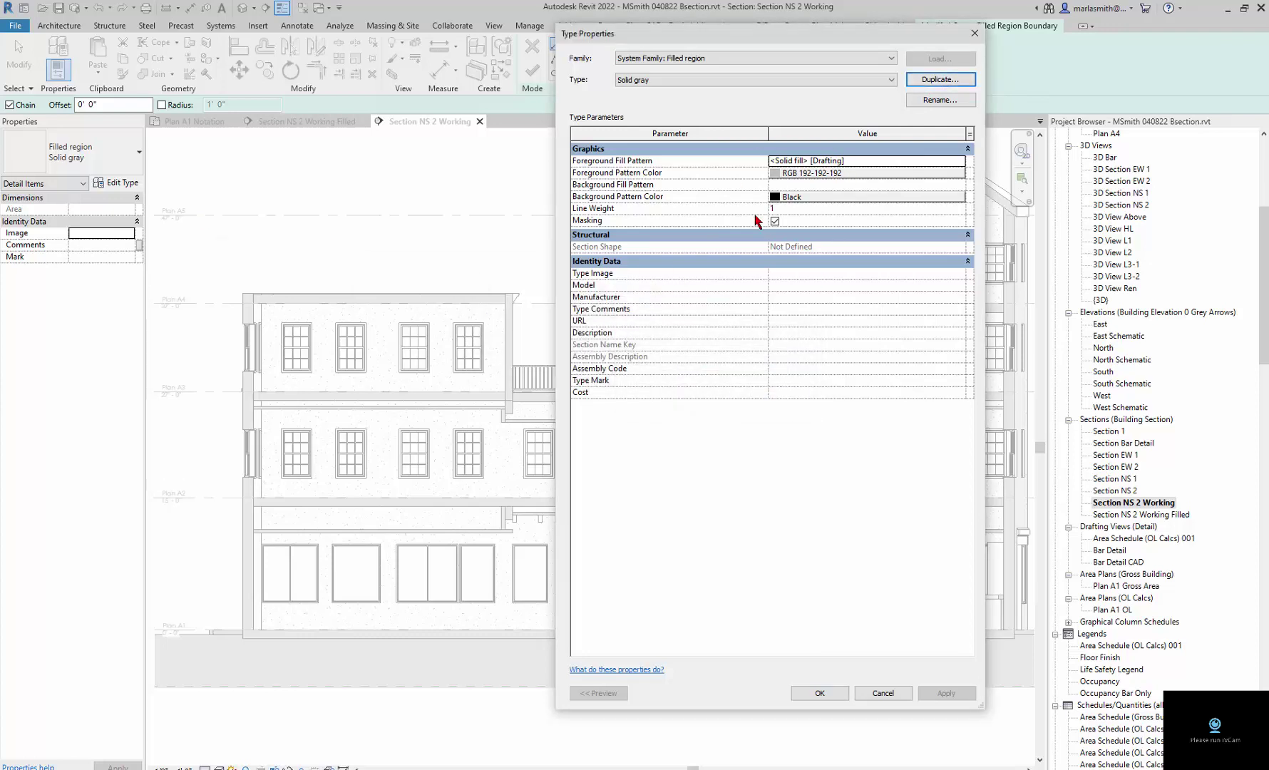
left_click(891, 695)
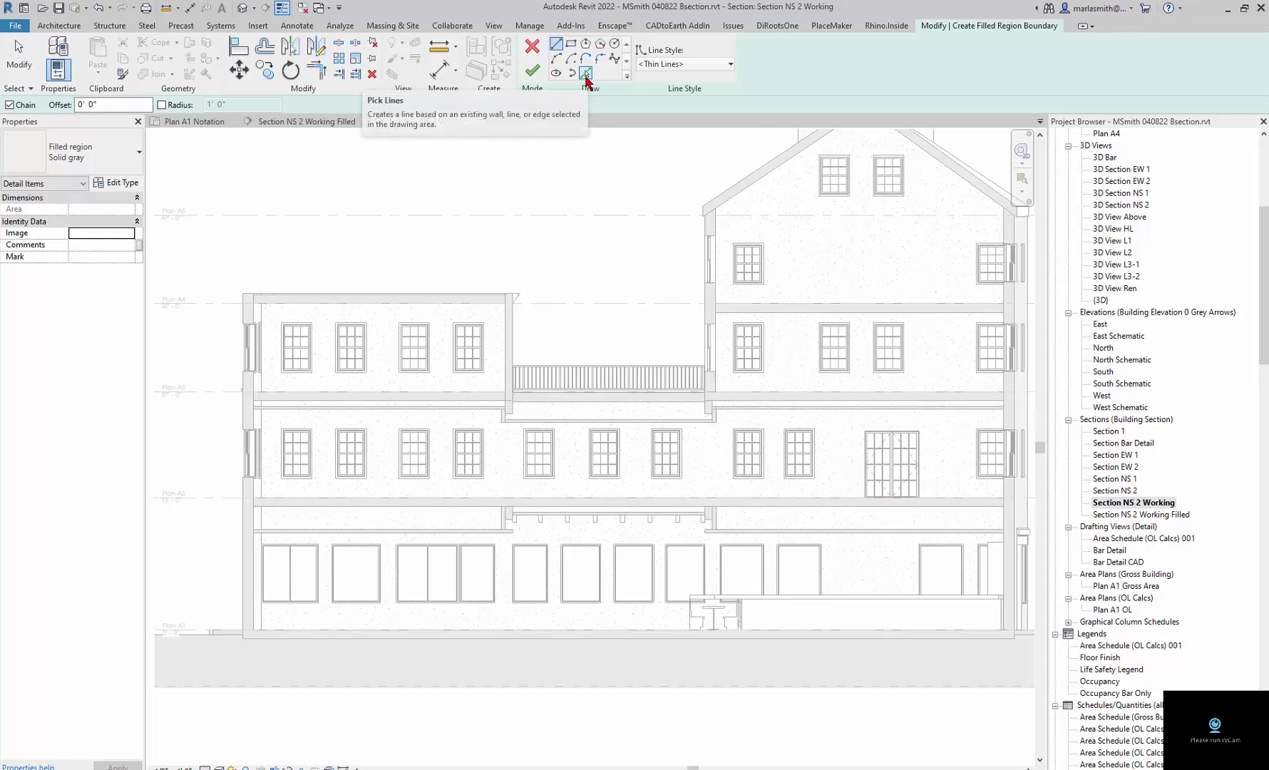
Pick region boundary lines along the Plan A2 floor's top edge, the left exterior wall's inner finish line and the first-floor ceiling's underside.
left_click(586, 74)
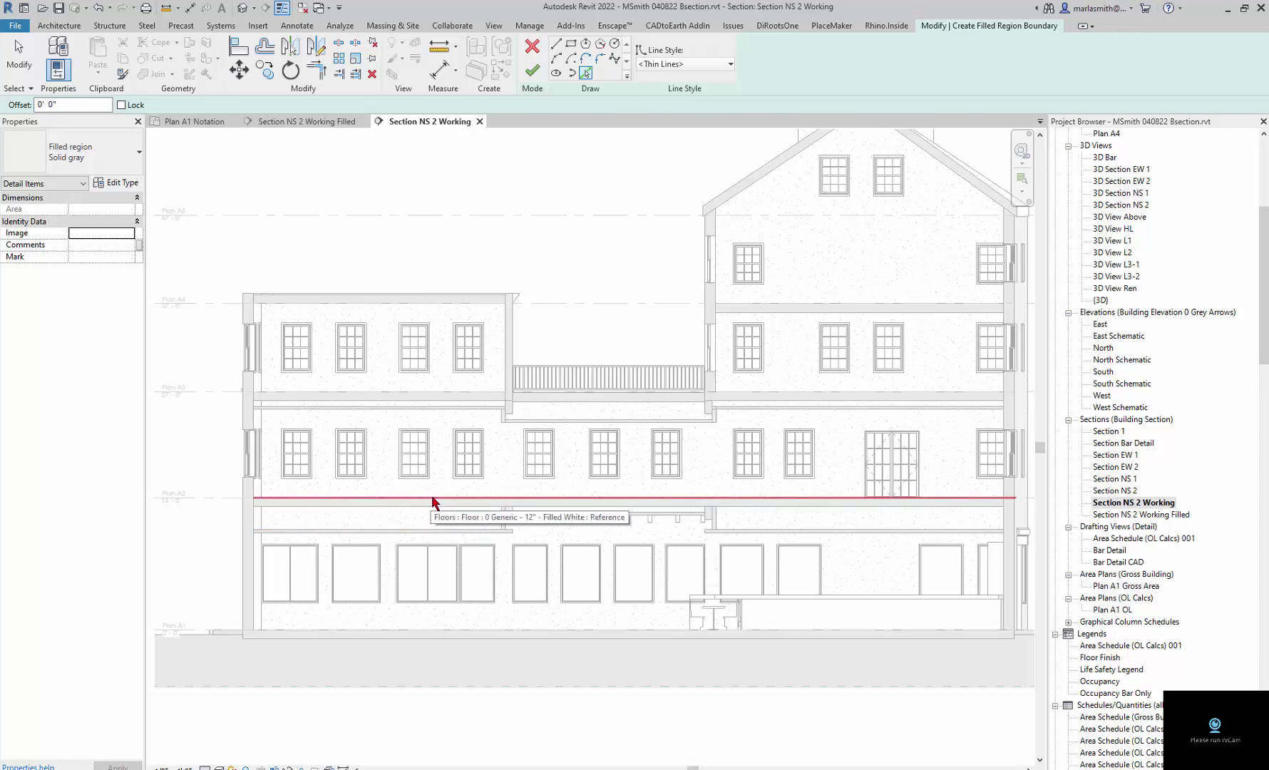
left_click(433, 505)
scroll(246, 524, "up", 3)
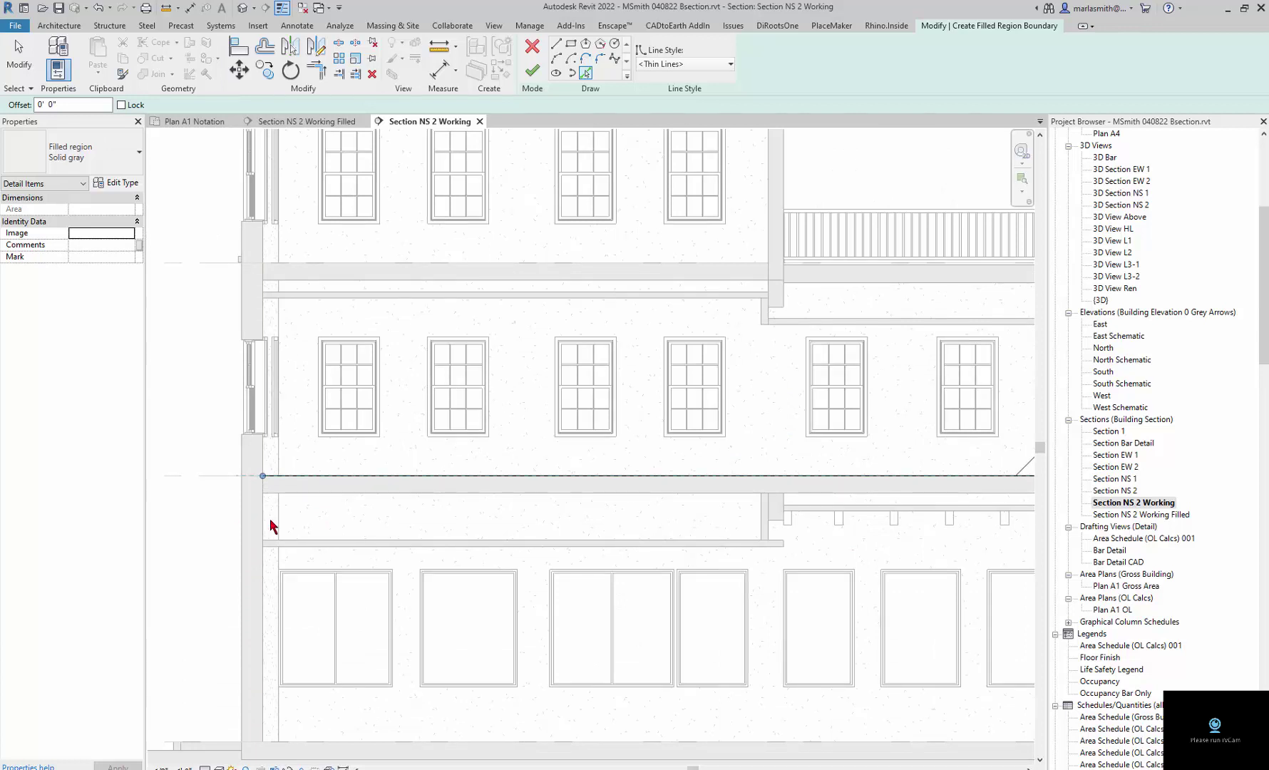
left_click(280, 526)
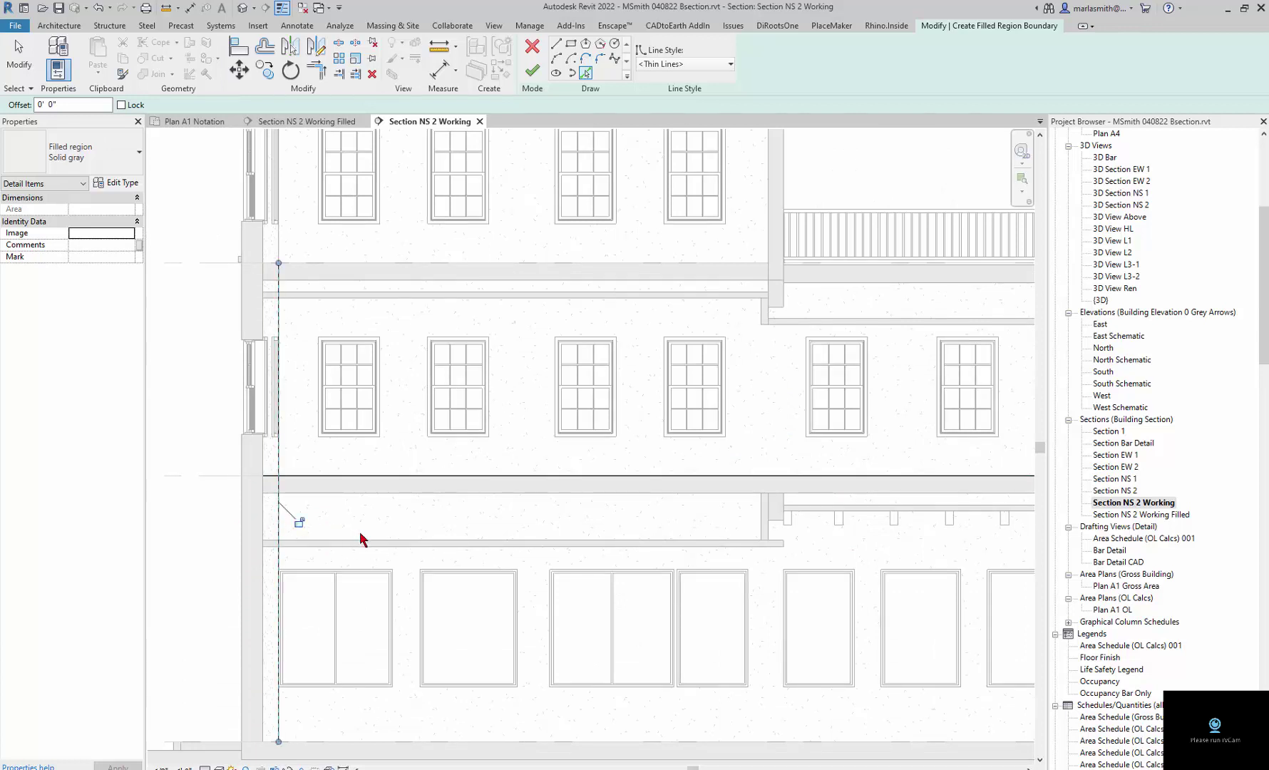
left_click(388, 553)
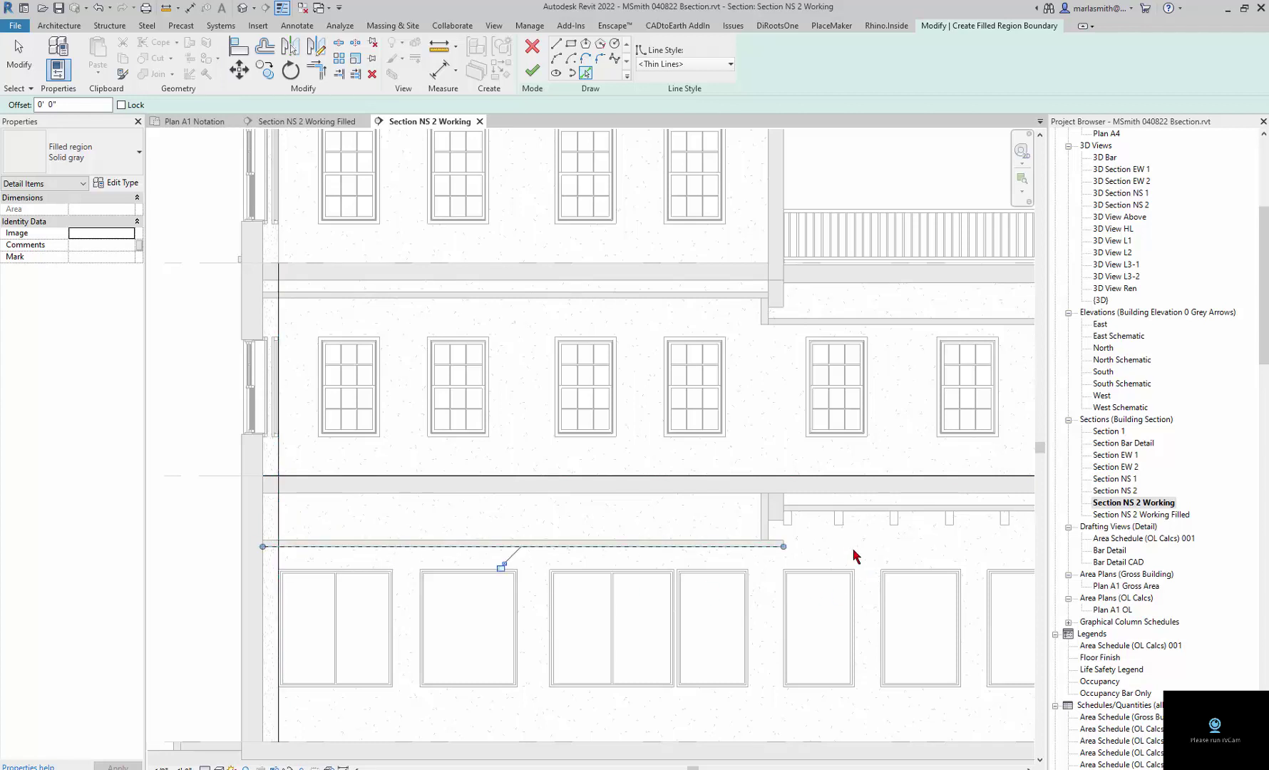
Pick boundary lines along the low ceiling's top edge, the soffit wall's face, the deep beam's underside and the first small ceiling beam's side.
scroll(856, 556, "up", 3)
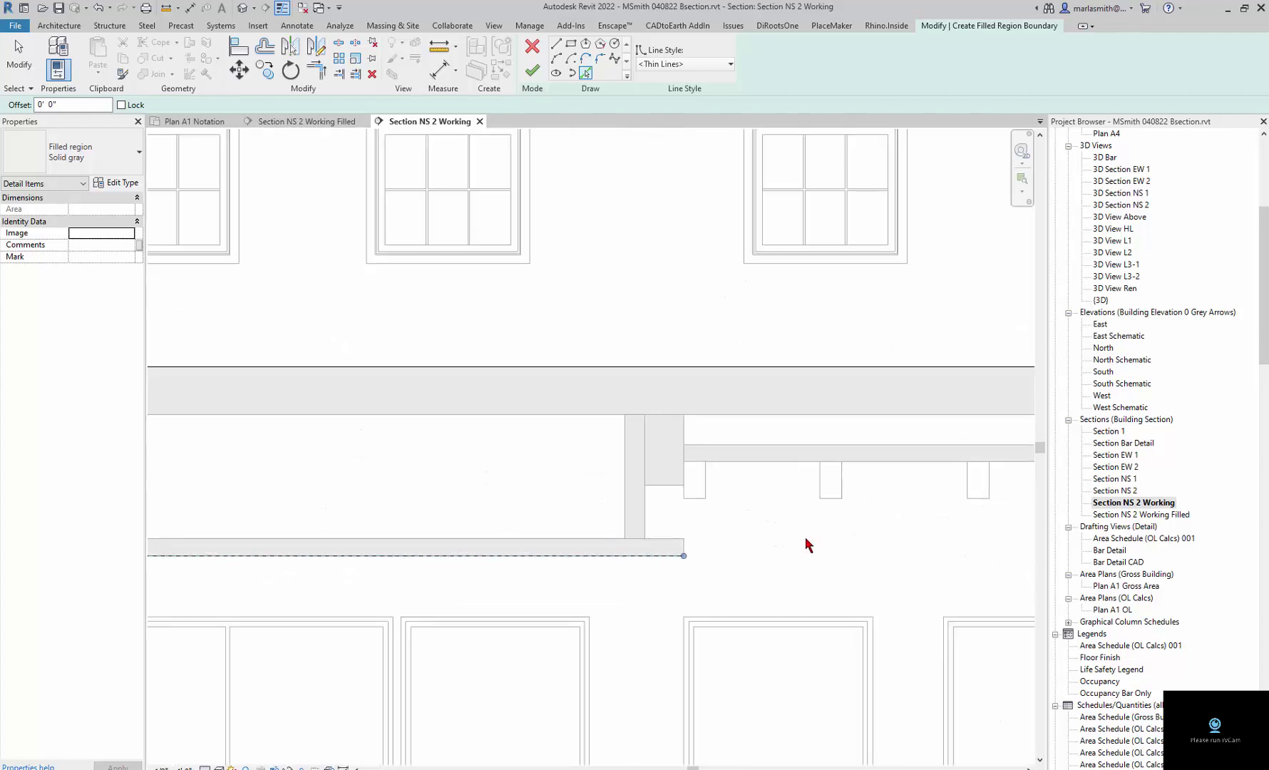
left_click(664, 539)
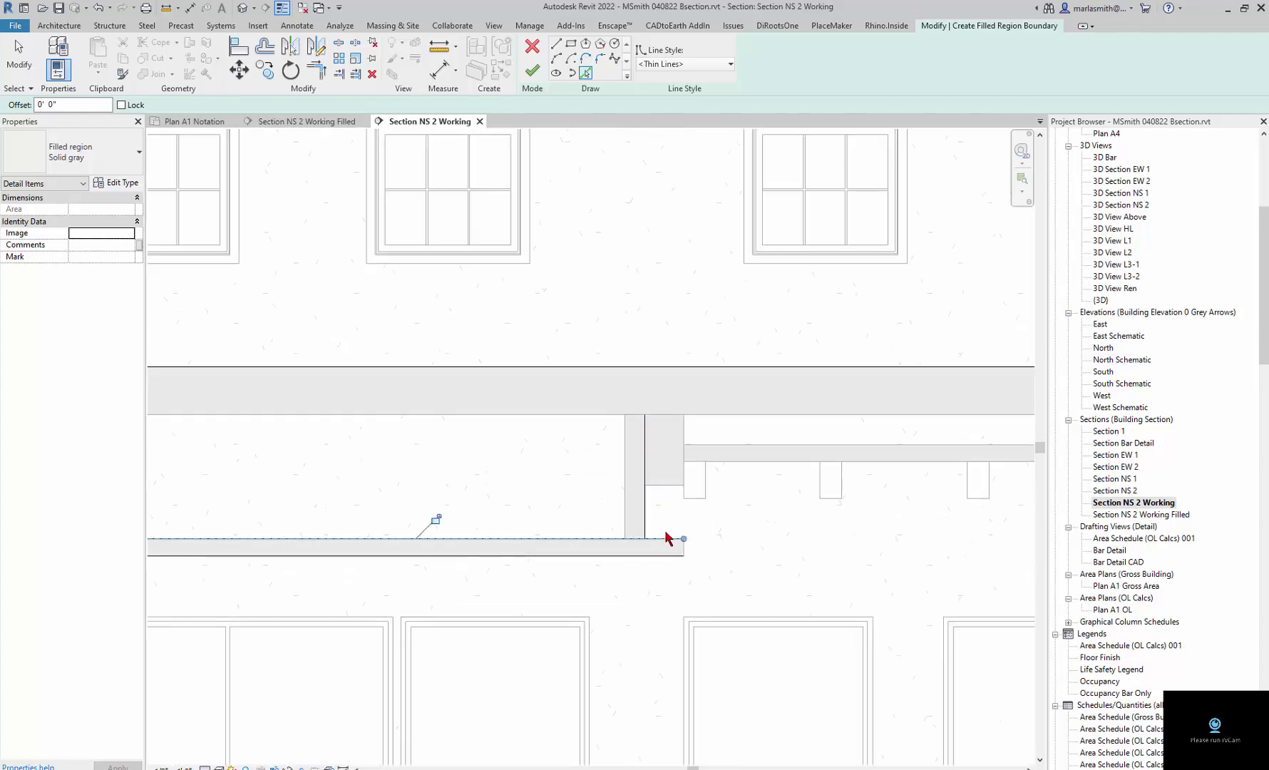
left_click(663, 489)
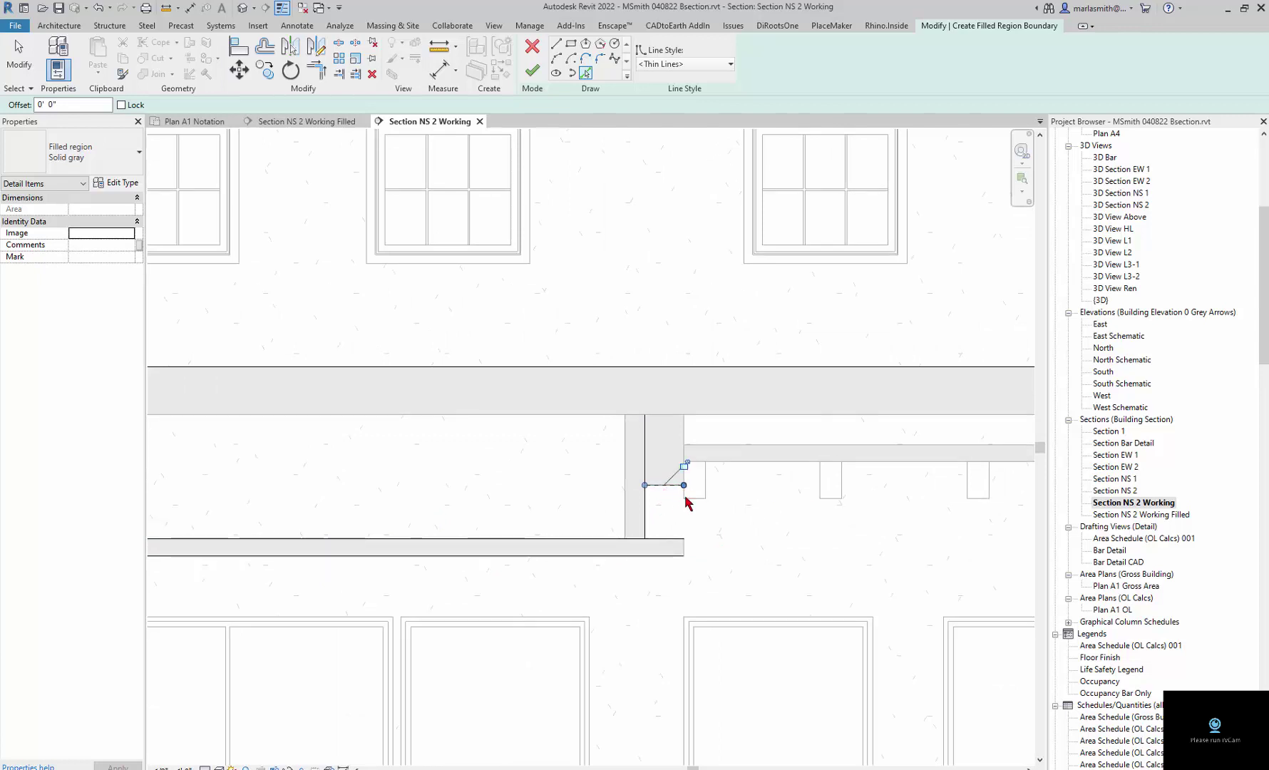
scroll(687, 504, "up", 3)
left_click(686, 506)
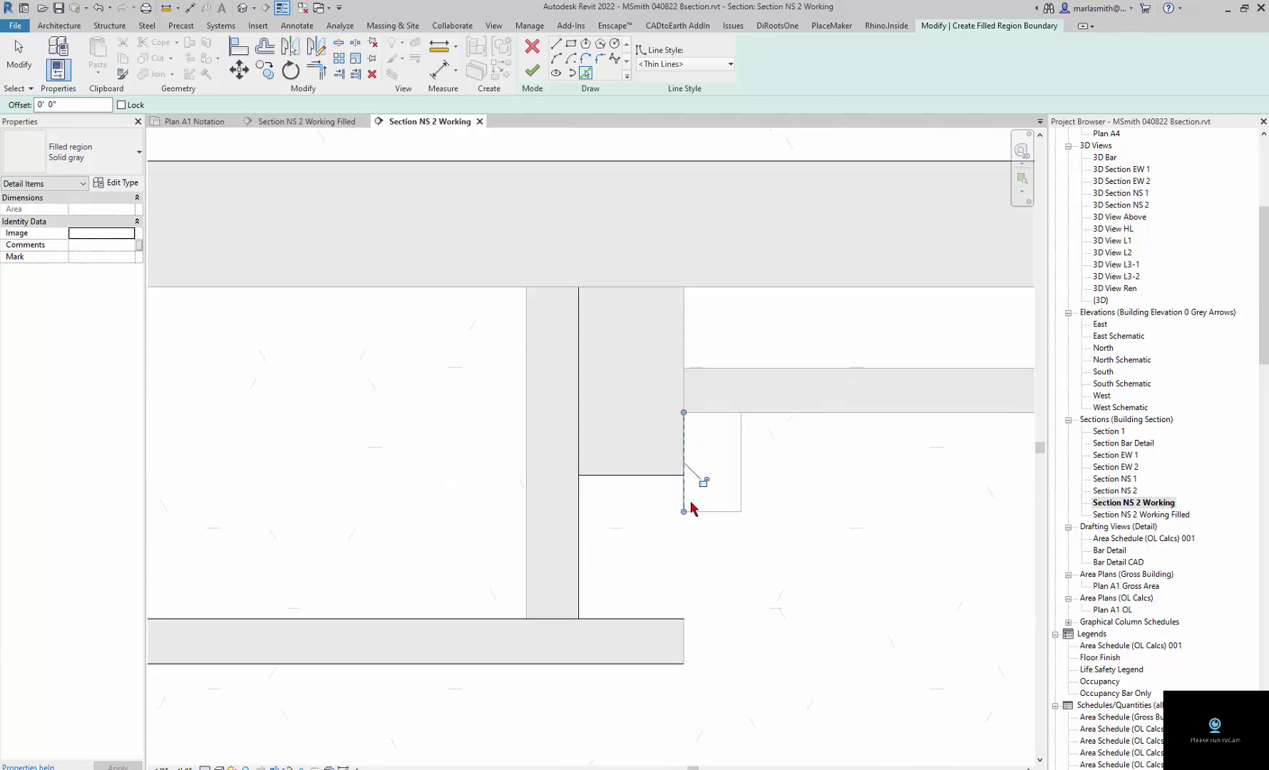
Trim the boundary lines around the notch below the deep beam into corners and close the low ceiling's end with a short vertical line.
scroll(715, 544, "down", 2)
key("t")
key("r")
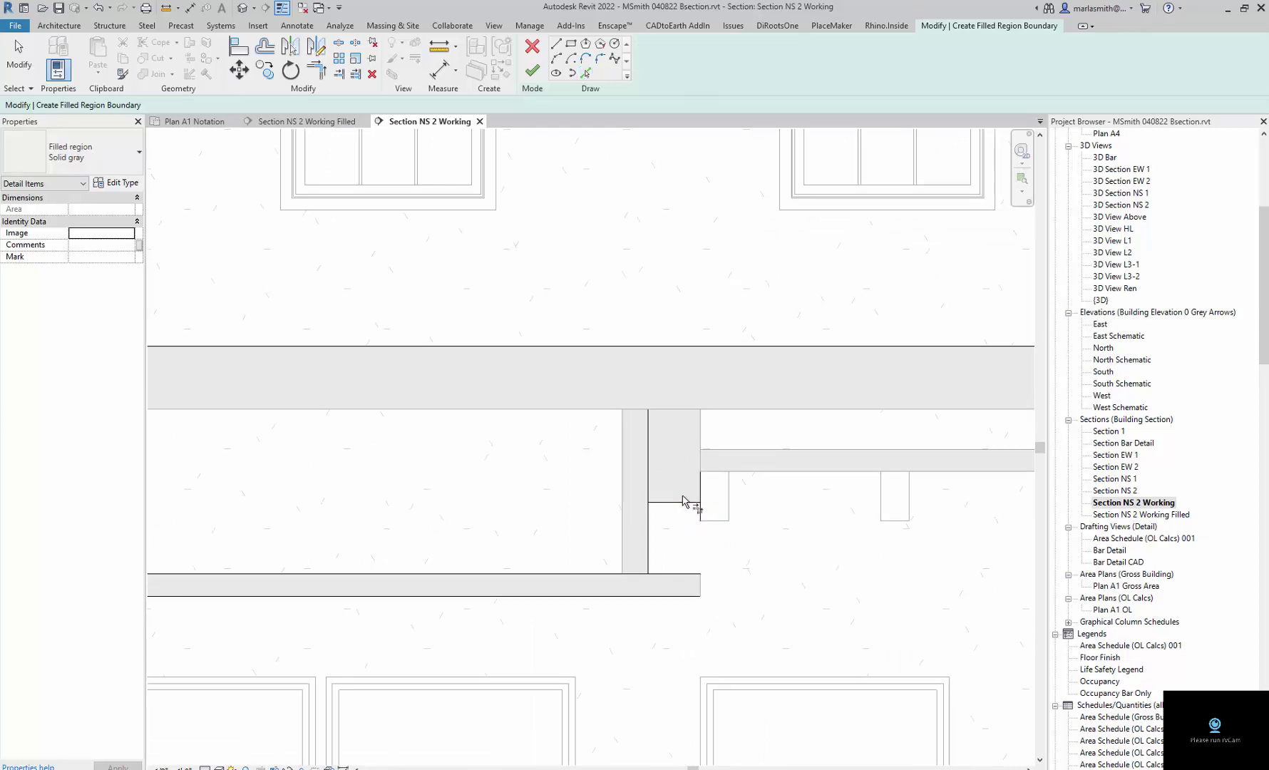
left_click(700, 516)
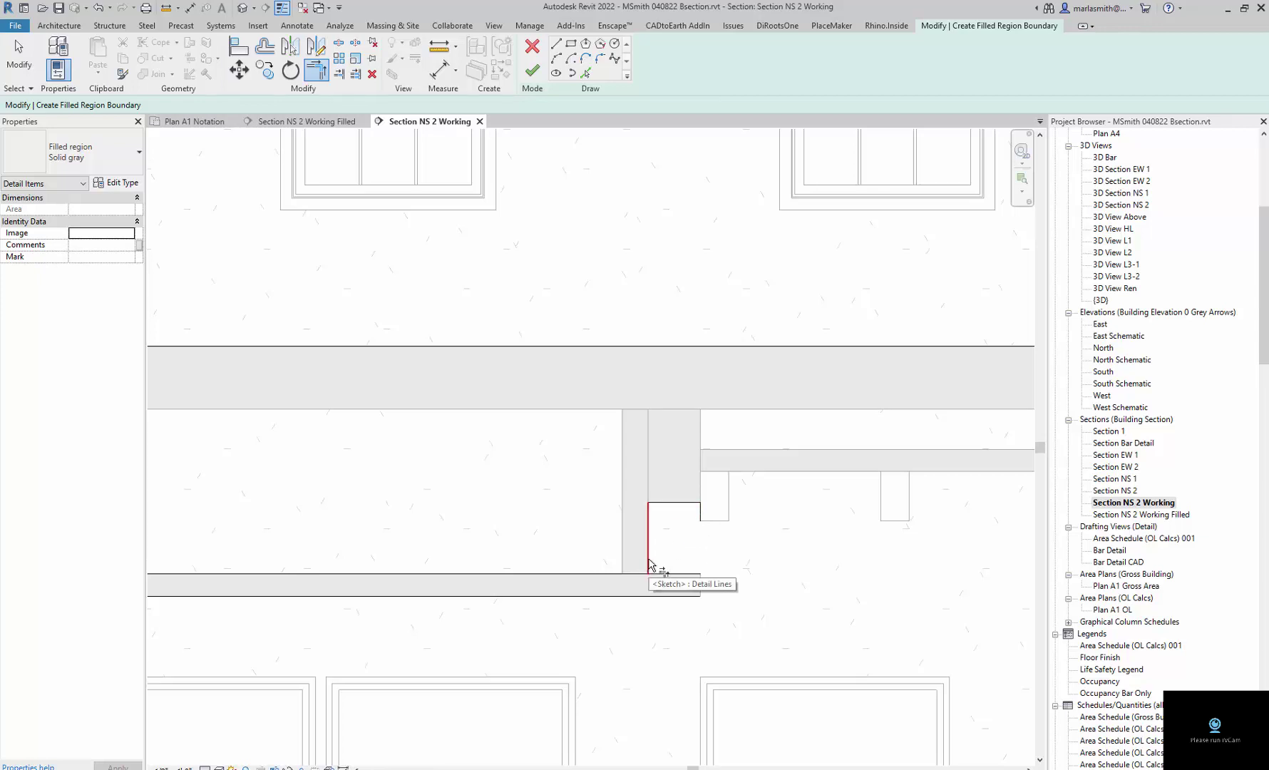
left_click(648, 563)
left_click(667, 574)
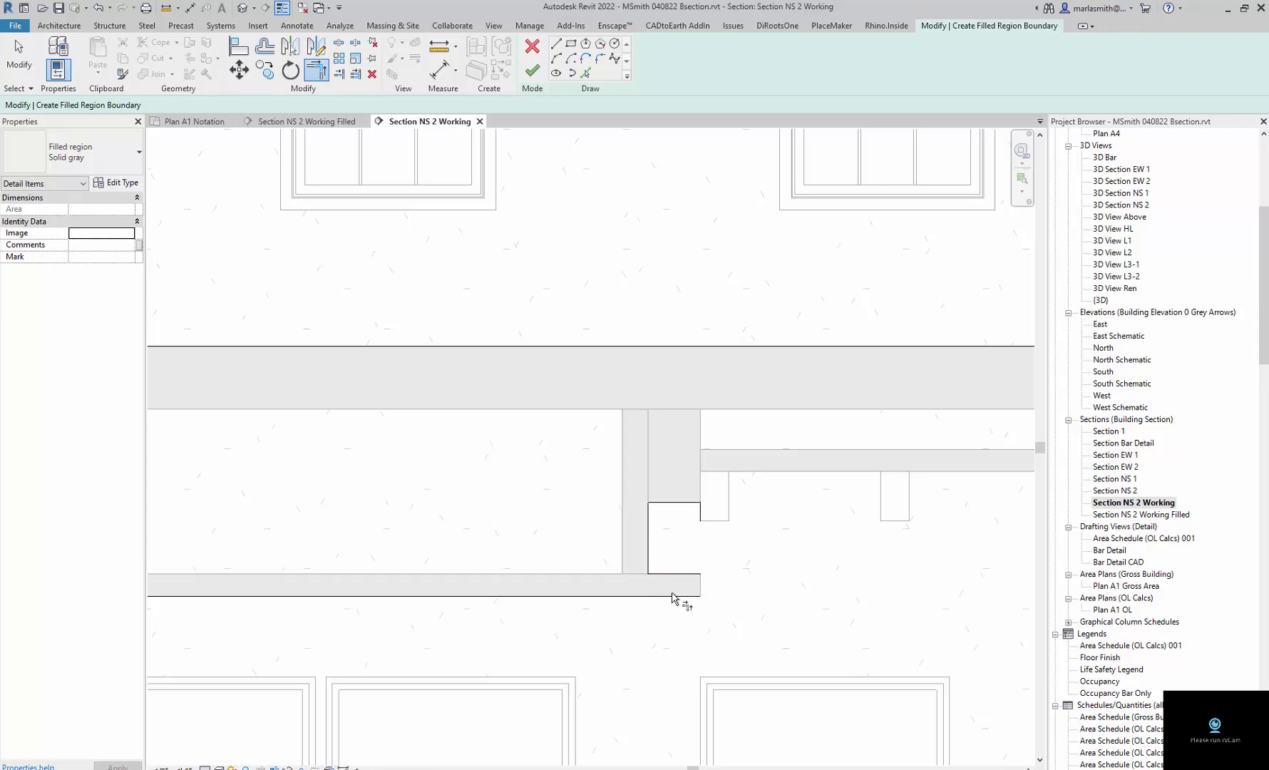
left_click(556, 43)
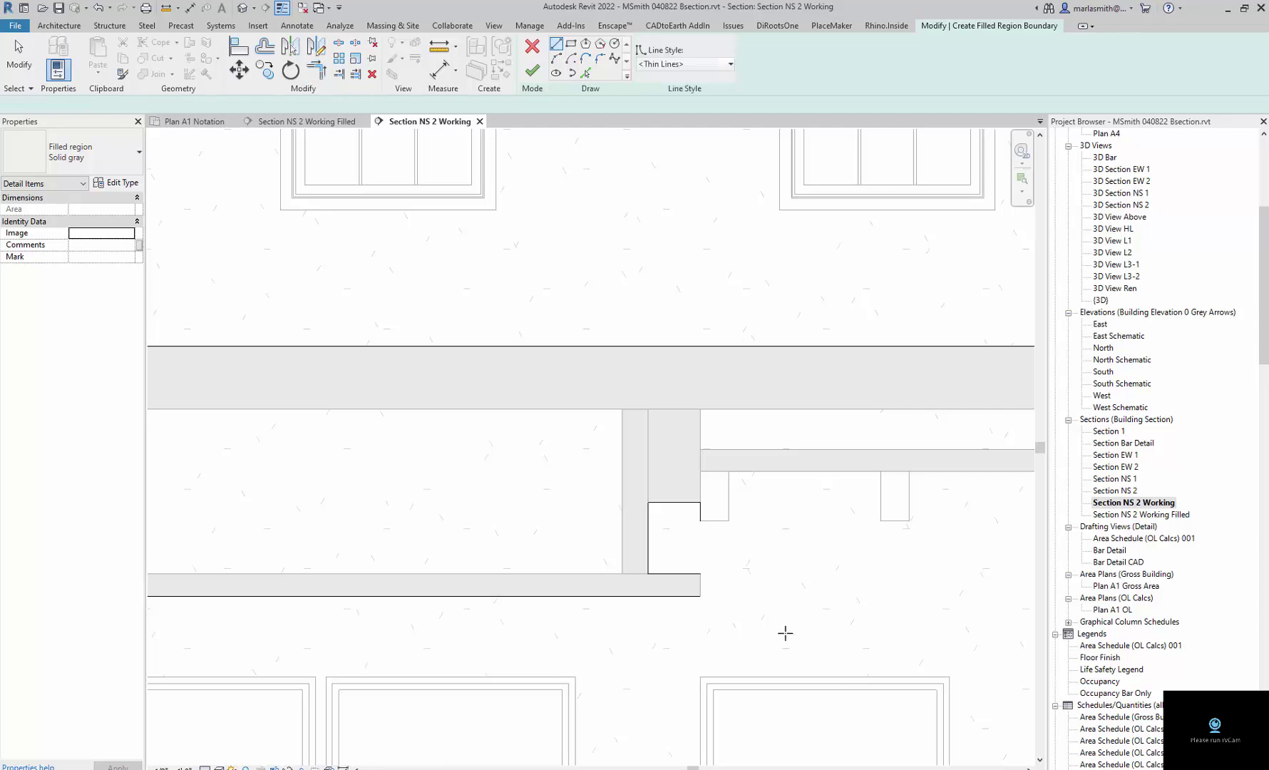
left_click(699, 586)
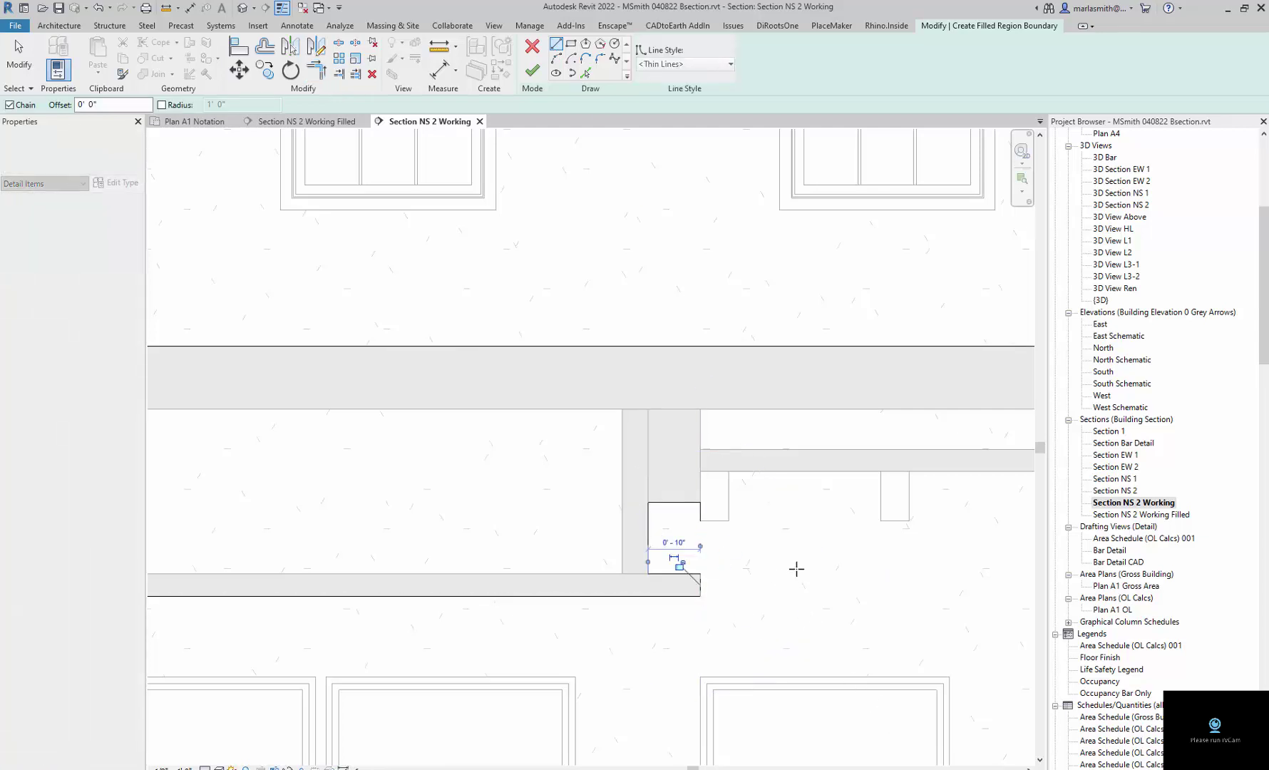
Trim the exterior wall's inner finish line to corners with the ceiling underside line and the floor's top edge line.
scroll(797, 568, "down", 6)
scroll(642, 569, "up", 8)
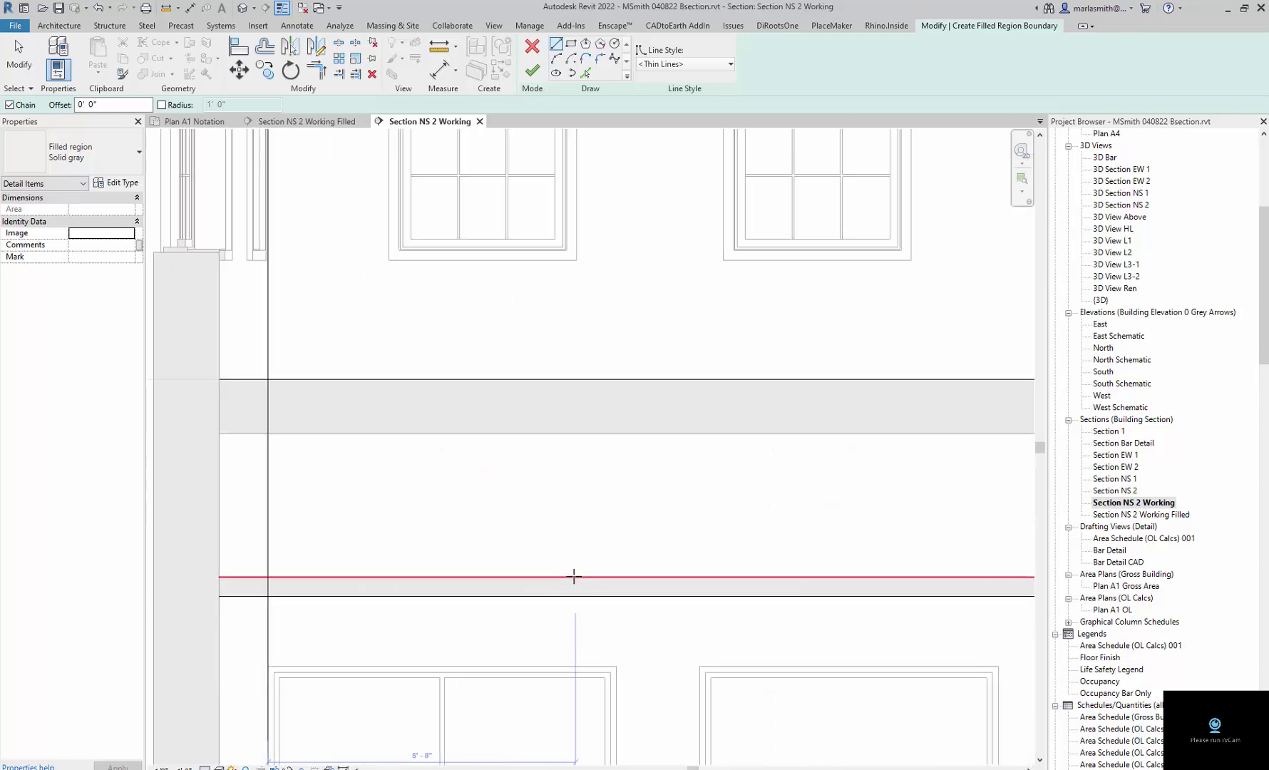
key("t")
key("r")
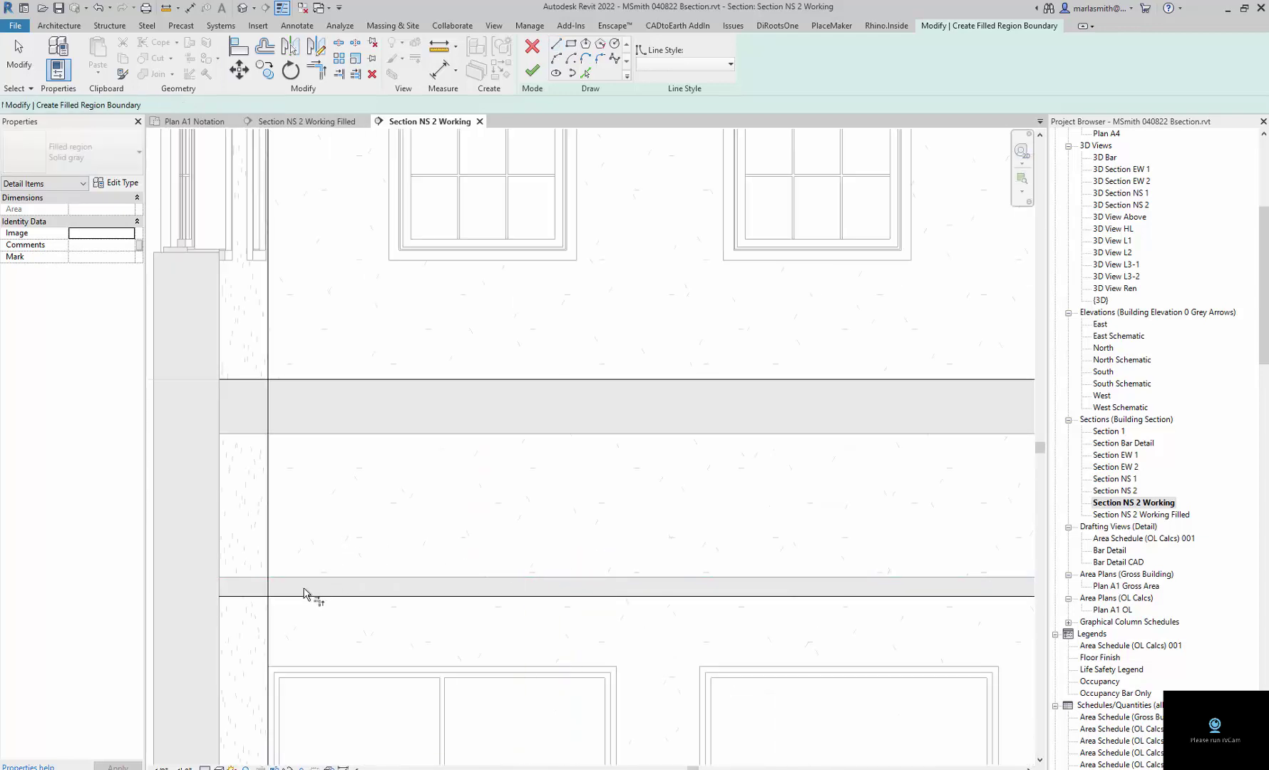
left_click(270, 498)
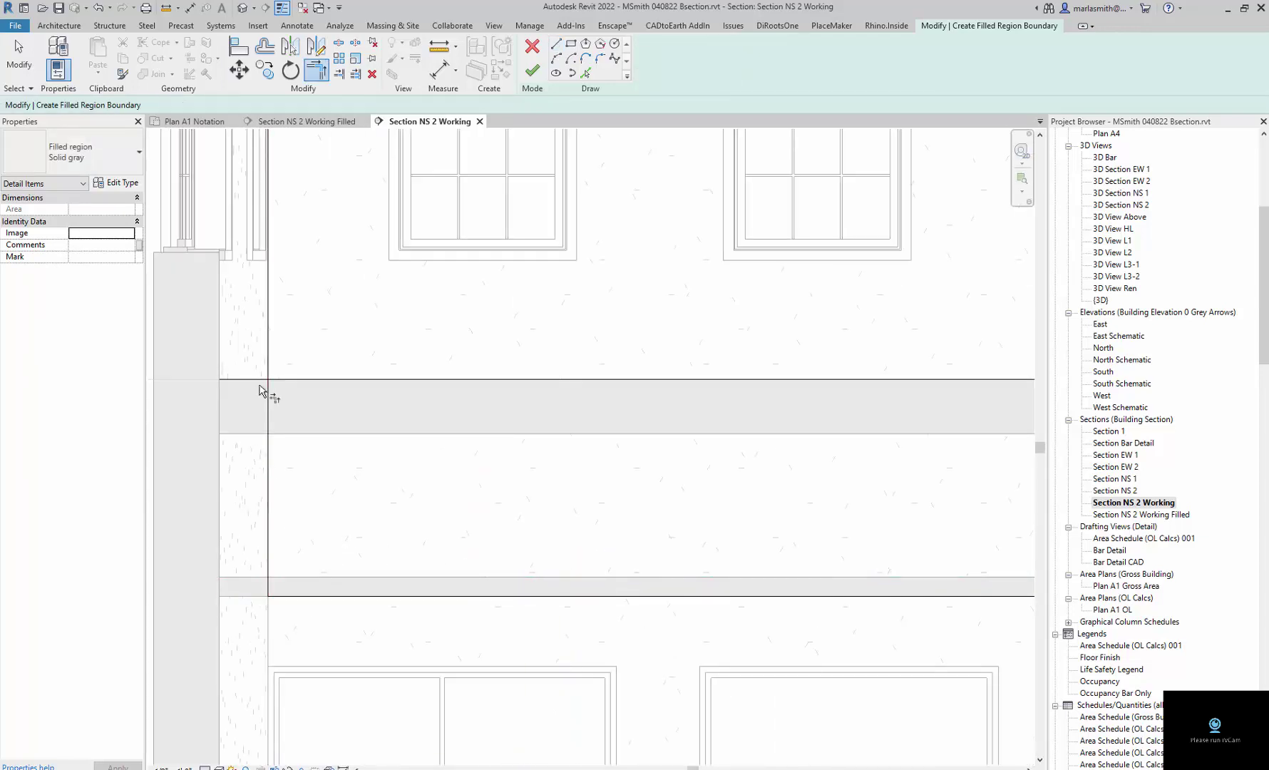
left_click(306, 378)
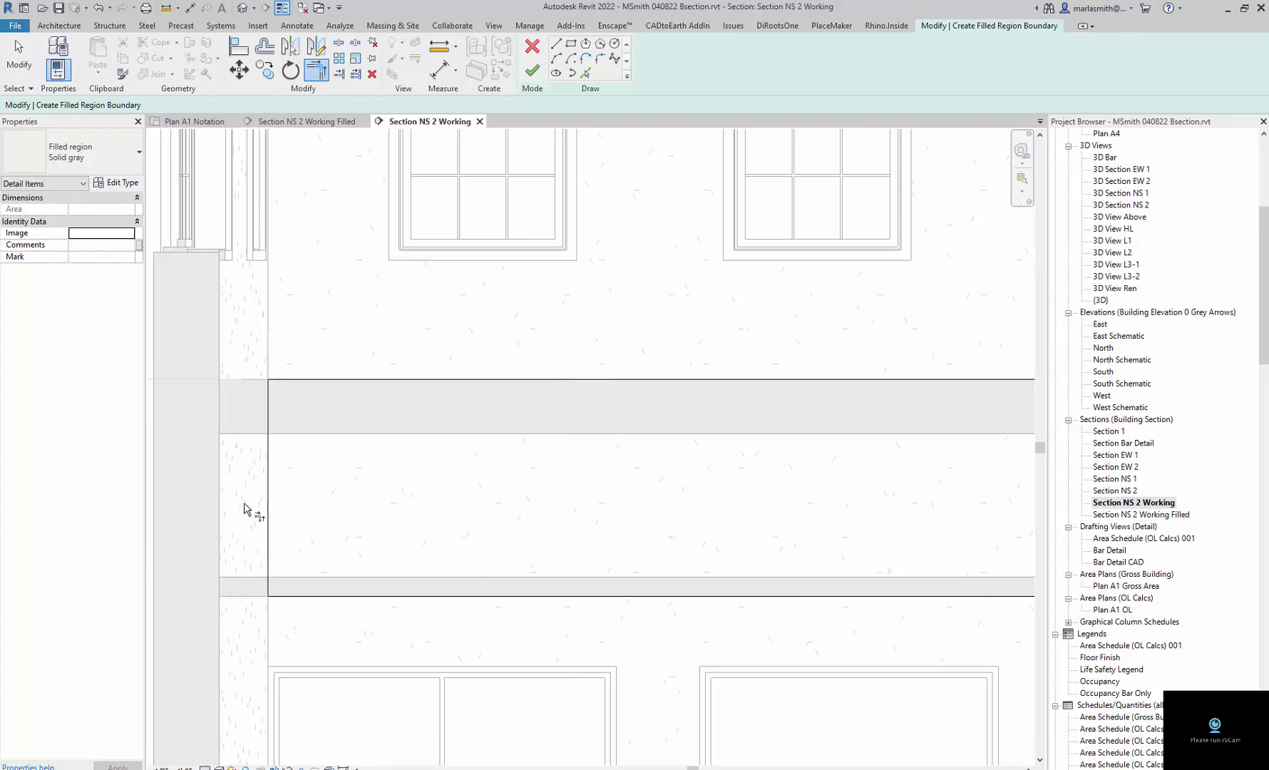
Pick boundary lines around the first two small ceiling beams and along the ceiling underside between them.
scroll(294, 515, "down", 5)
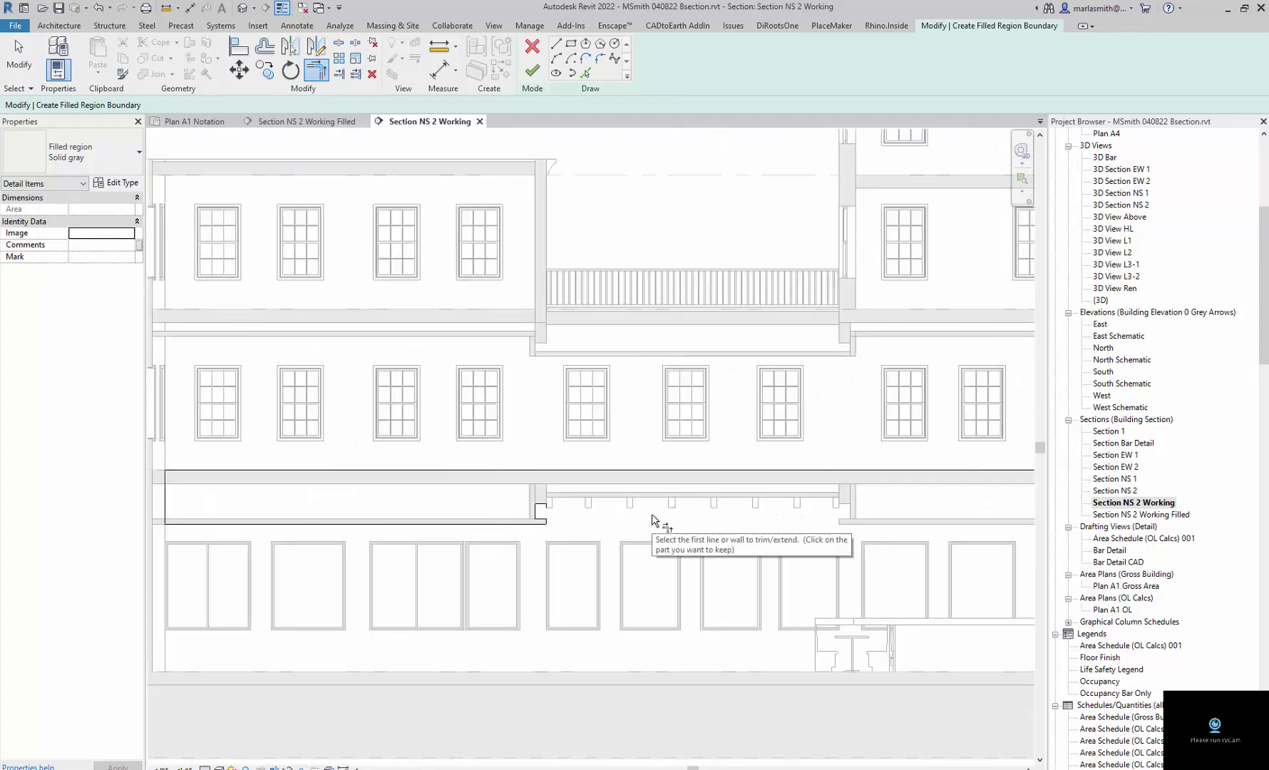
scroll(652, 519, "up", 5)
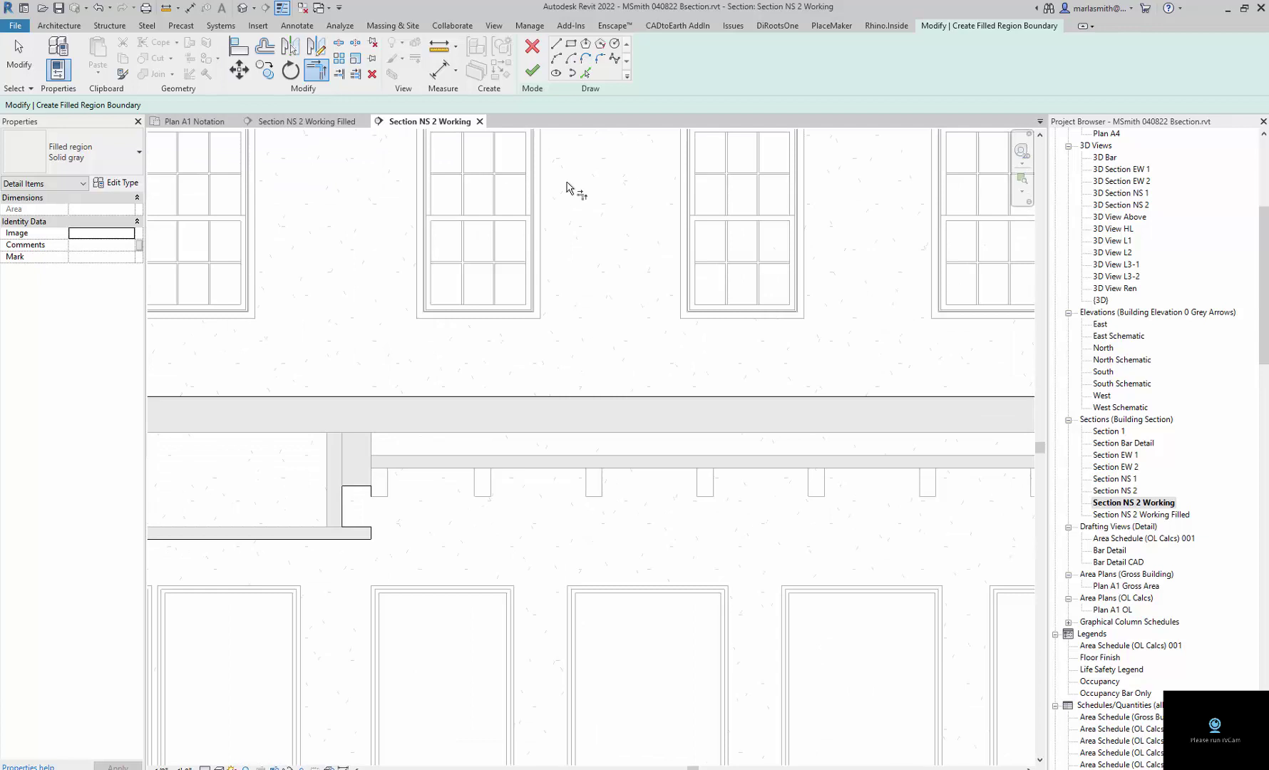
left_click(585, 73)
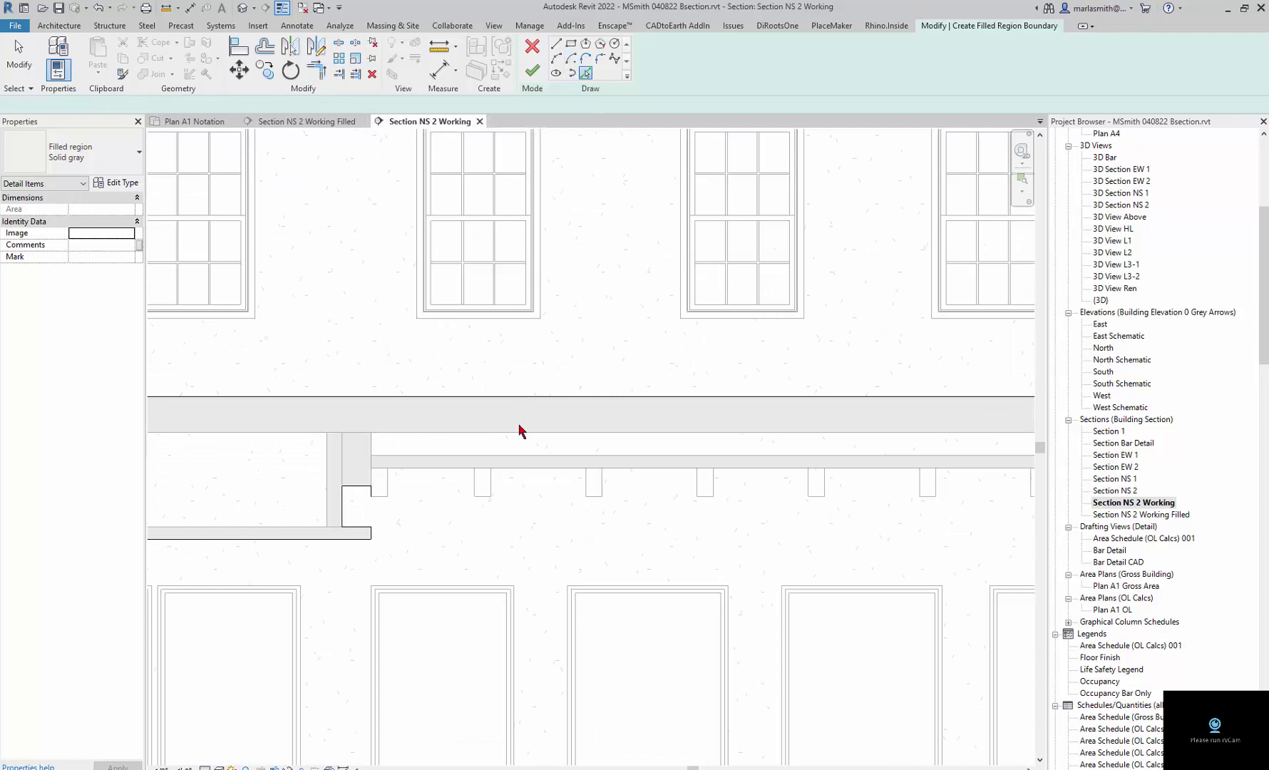
left_click(384, 496)
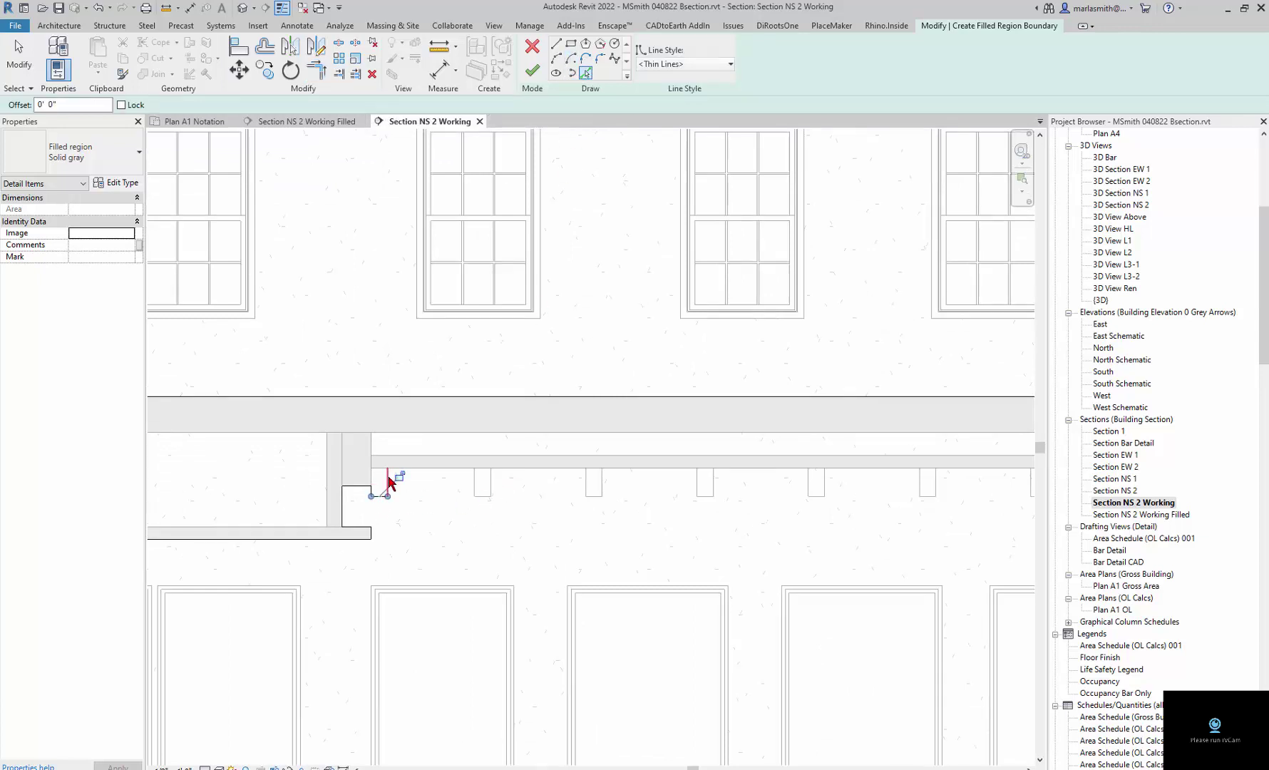
left_click(425, 470)
left_click(476, 485)
scroll(487, 507, "up", 5)
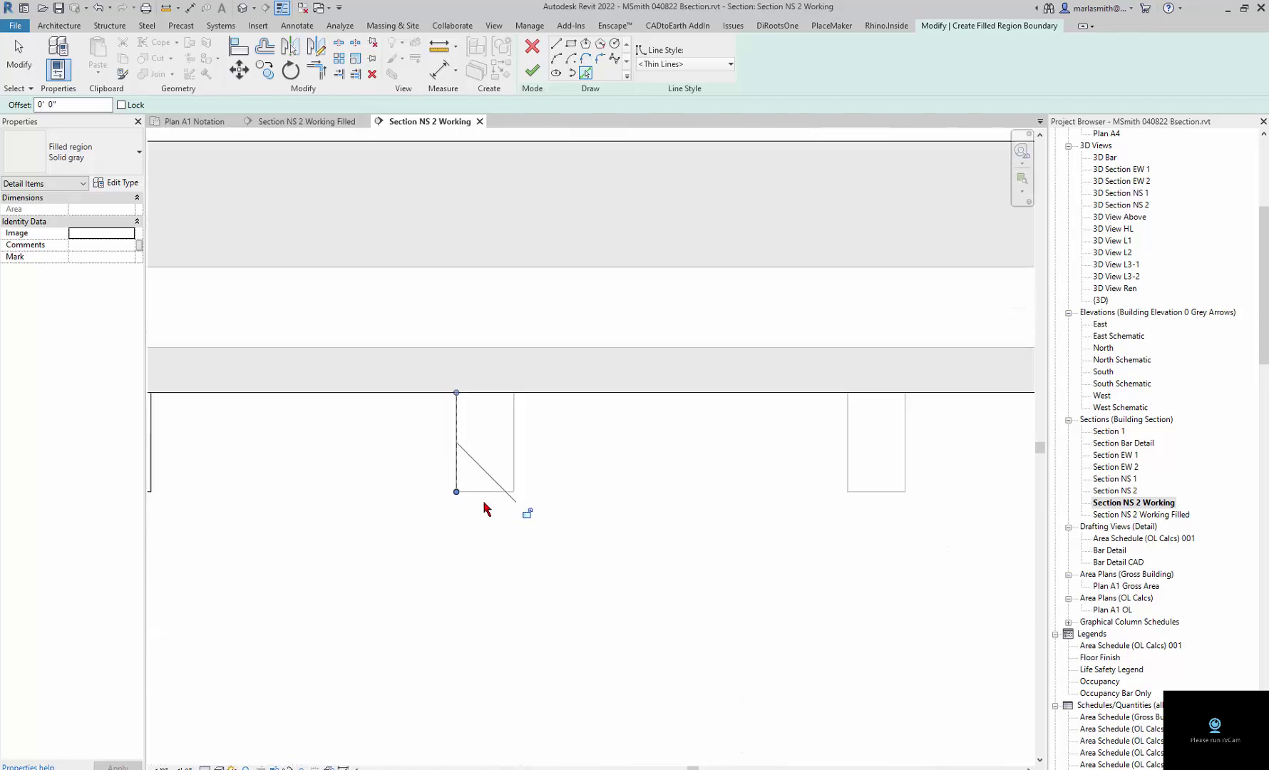
left_click(515, 460)
scroll(603, 528, "down", 3)
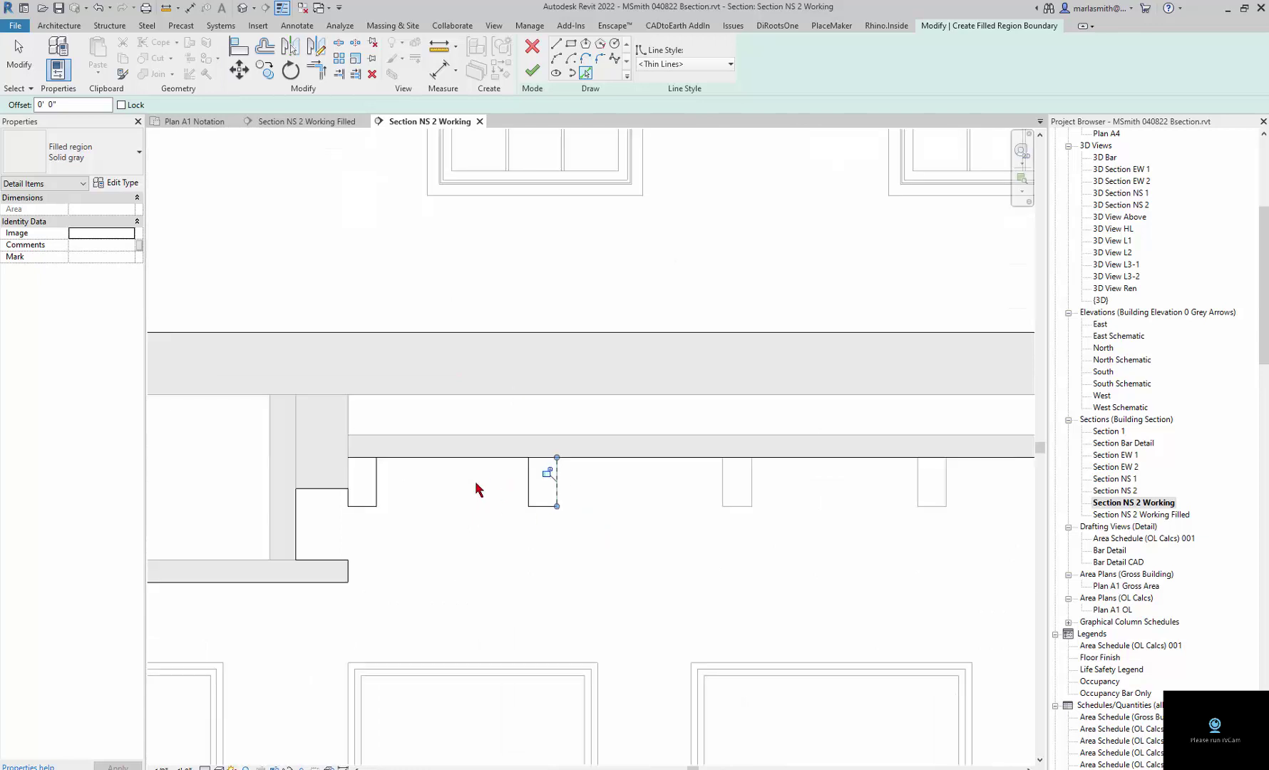
Trim the ceiling underside line to corners with the facing sides of the first and second small beams.
key("t")
key("r")
left_click(531, 477)
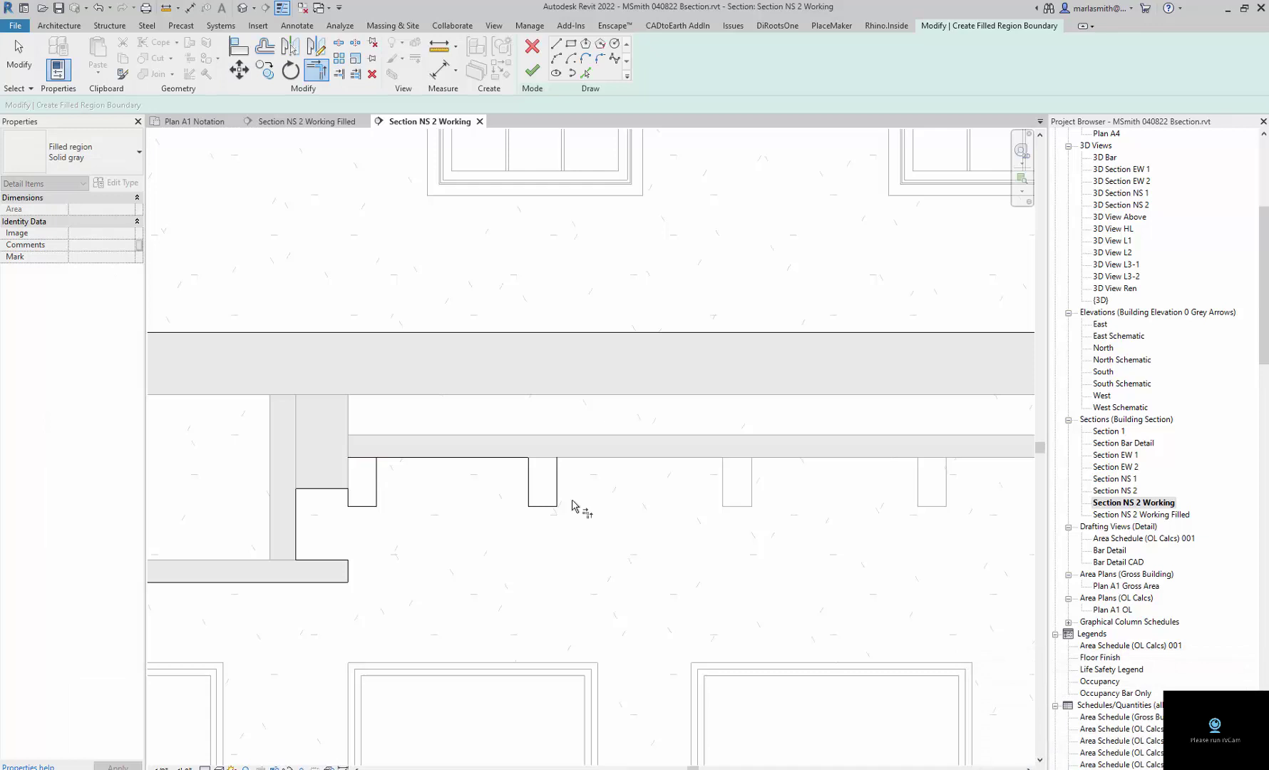
left_click(389, 470)
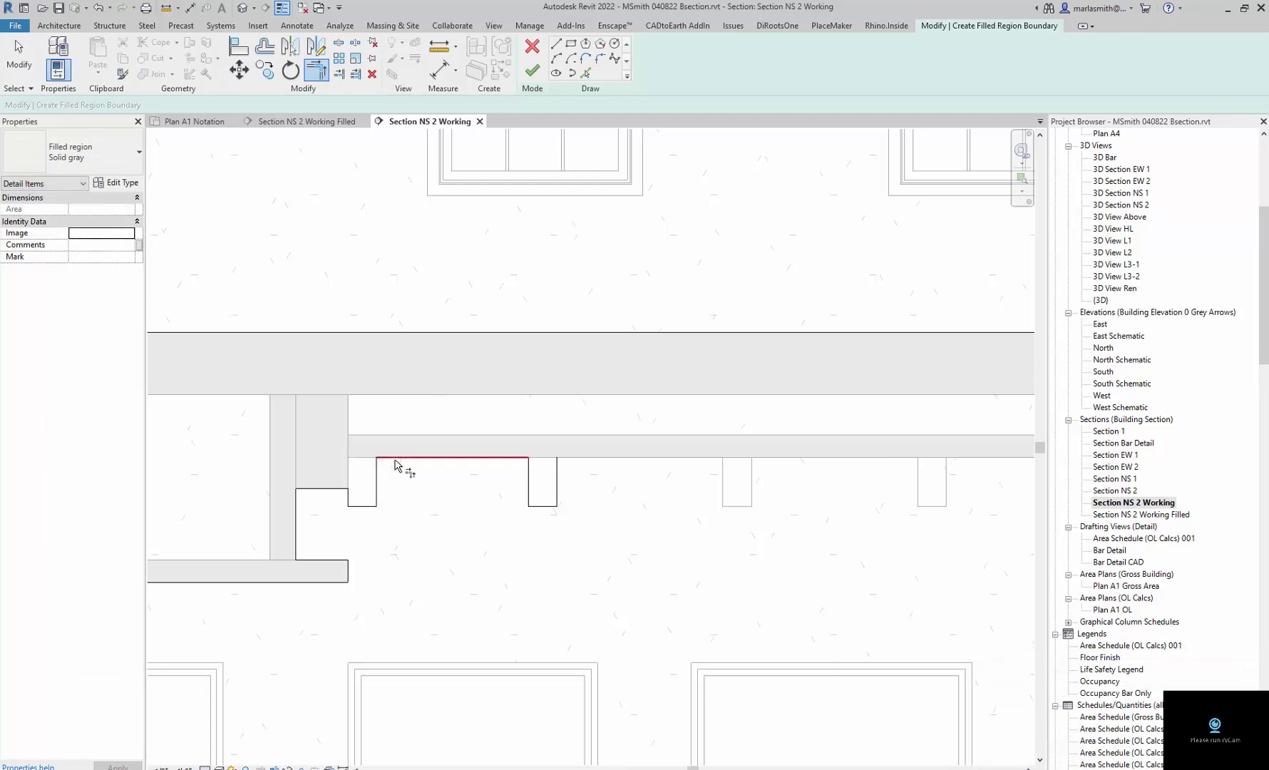
left_click(405, 469)
key("Escape")
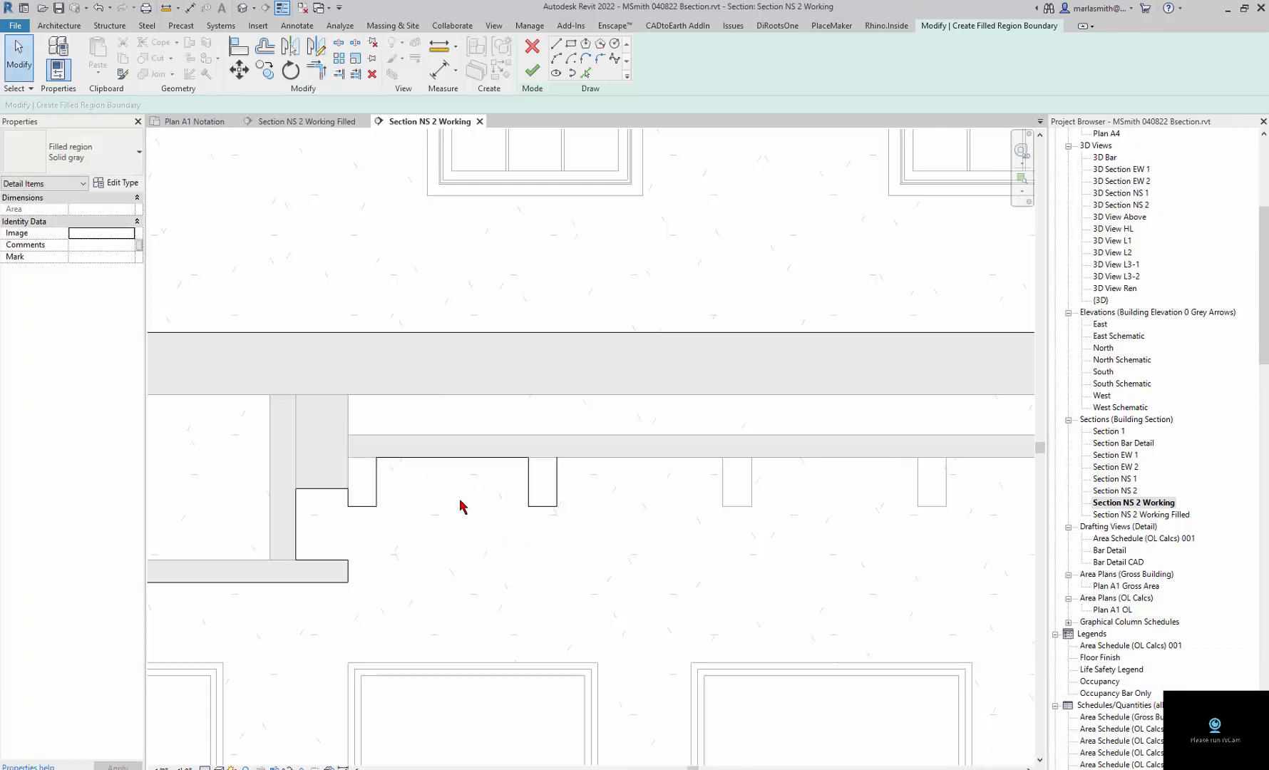
Draw a boundary line along the ceiling underside from the second small beam to the third.
left_click(556, 44)
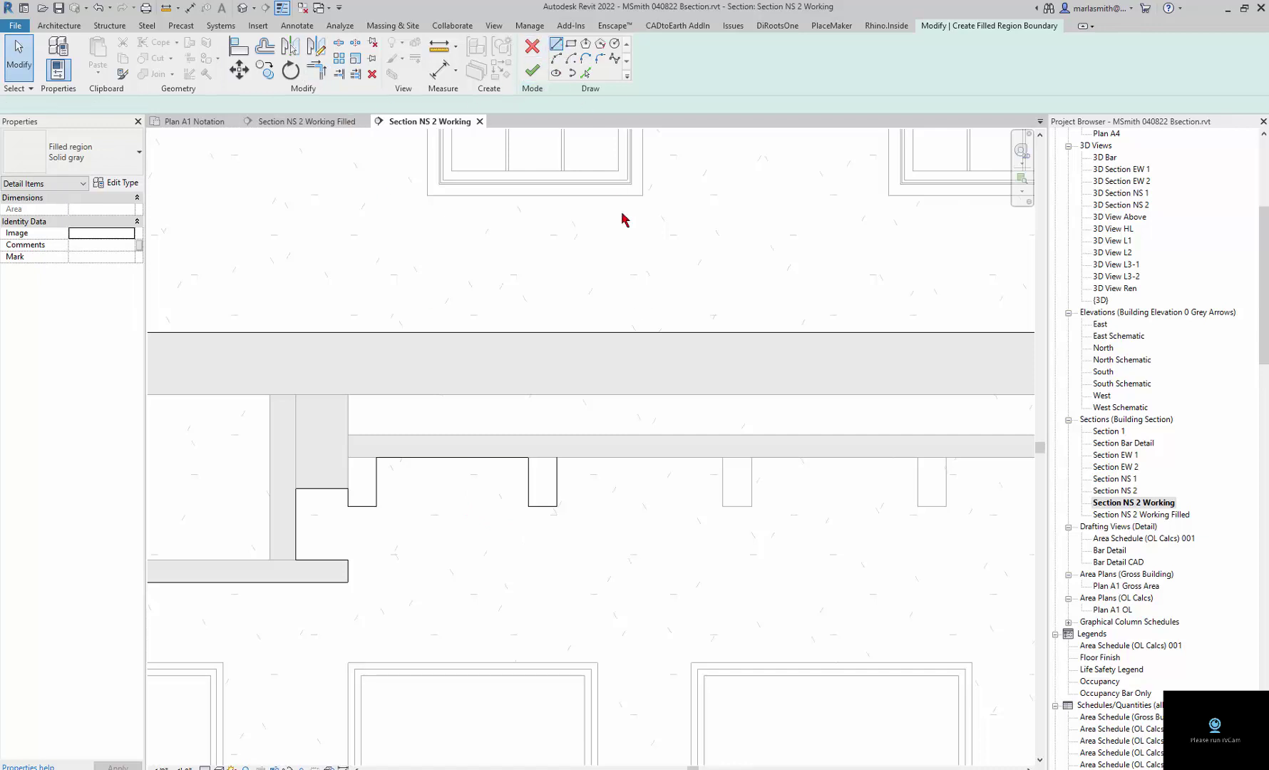
left_click(557, 457)
left_click(722, 457)
key("Escape")
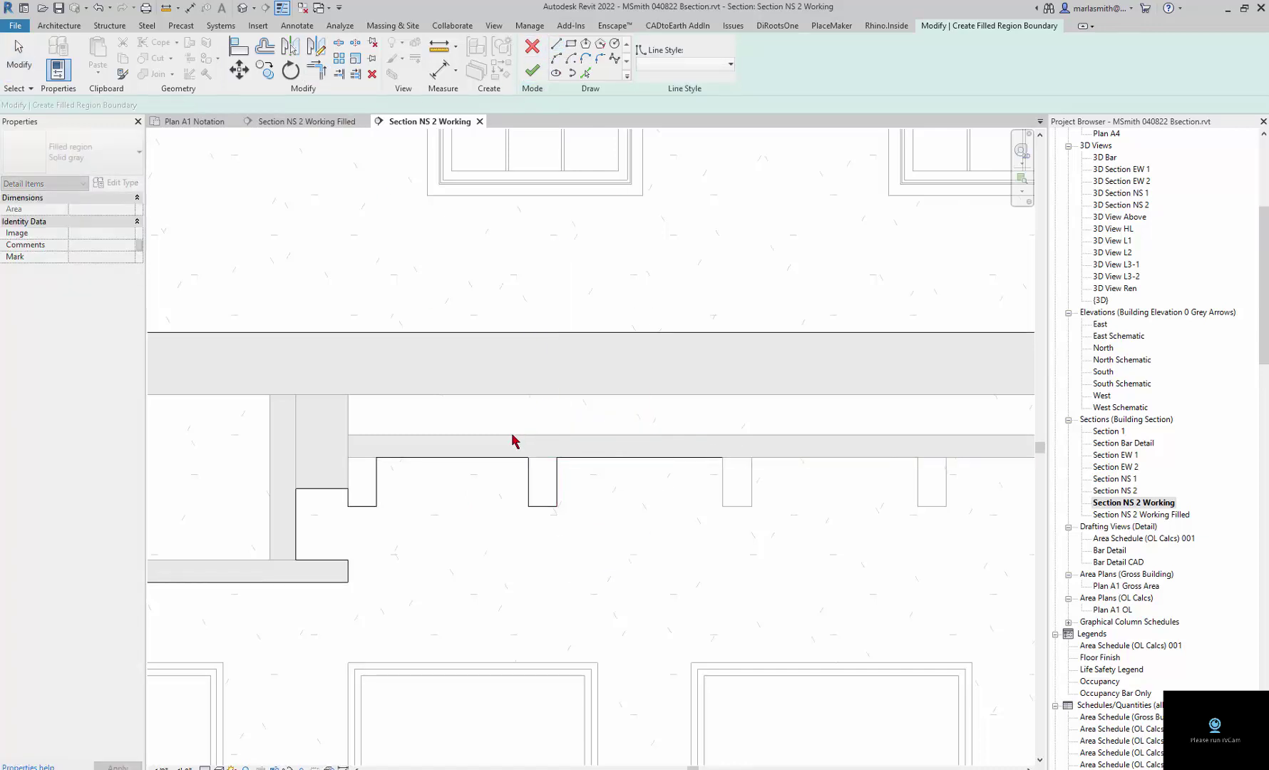
Copy the second small beam's outline and its adjoining ceiling line onto each following beam, using Multiple, up to the second-to-last one.
mouse_move(513, 439)
left_mouse_down()
mouse_move(823, 583)
mouse_move(813, 572)
left_mouse_up()
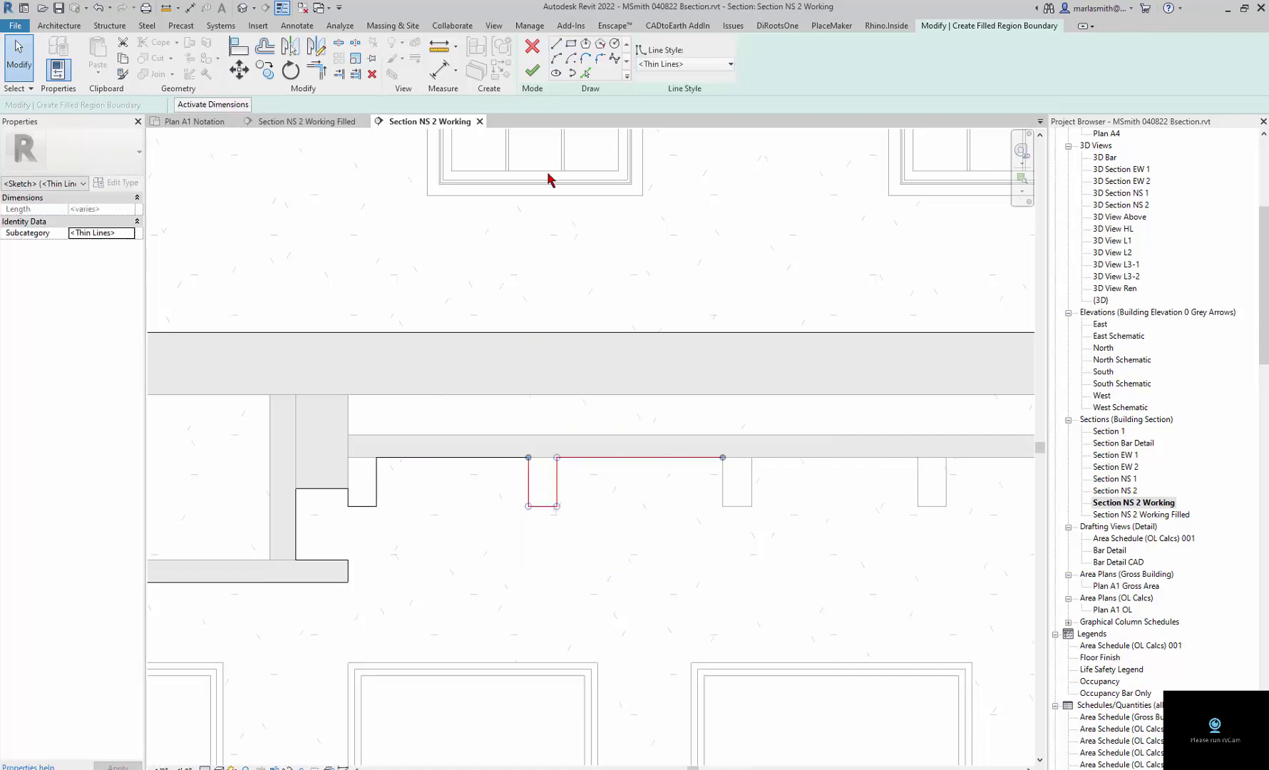
left_click(265, 69)
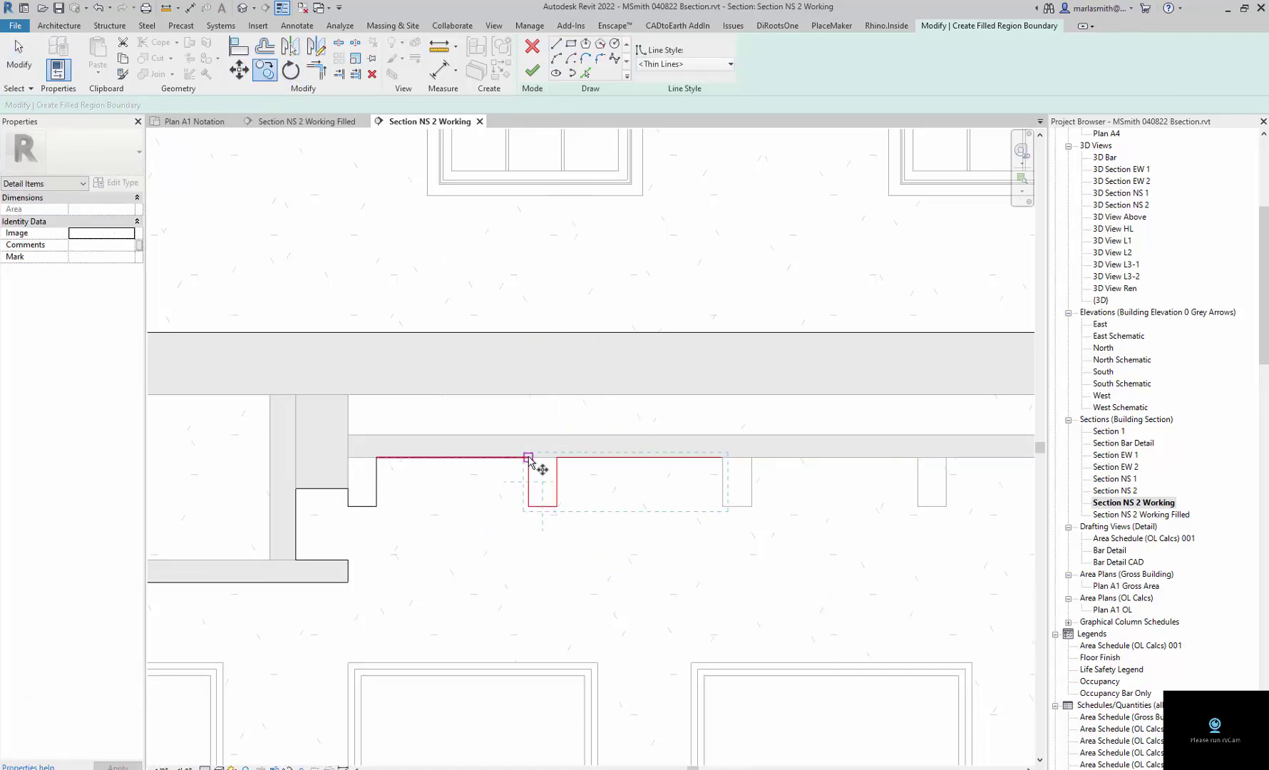
left_click(557, 457)
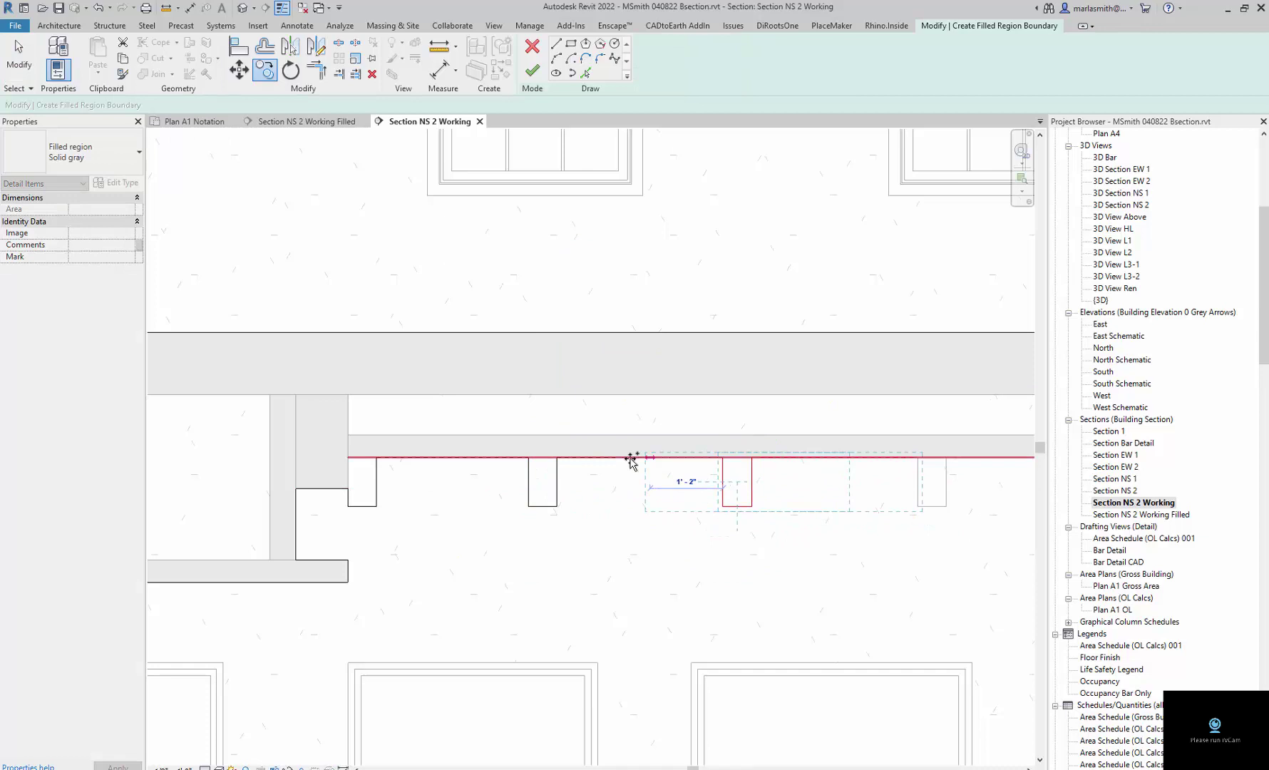
scroll(760, 482, "down", 2)
scroll(771, 475, "up", 3)
left_click(705, 428)
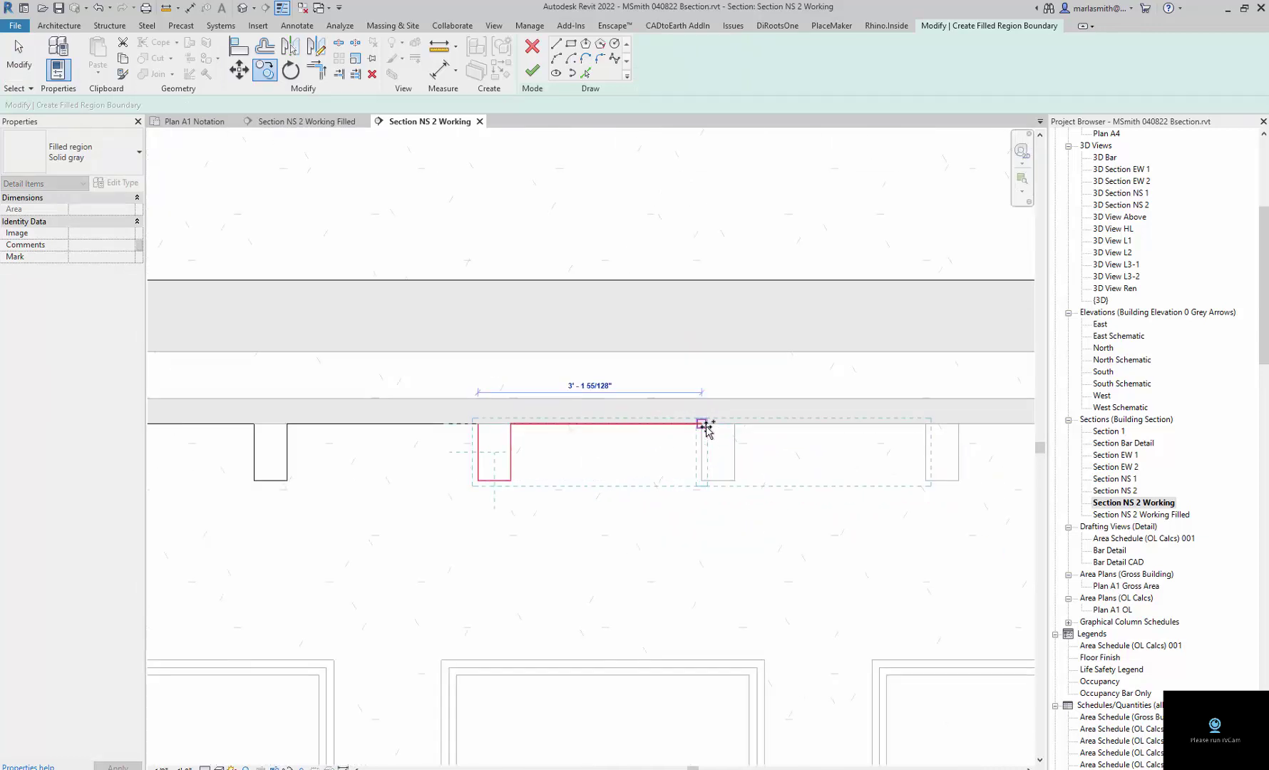
left_click(926, 424)
left_click(623, 447)
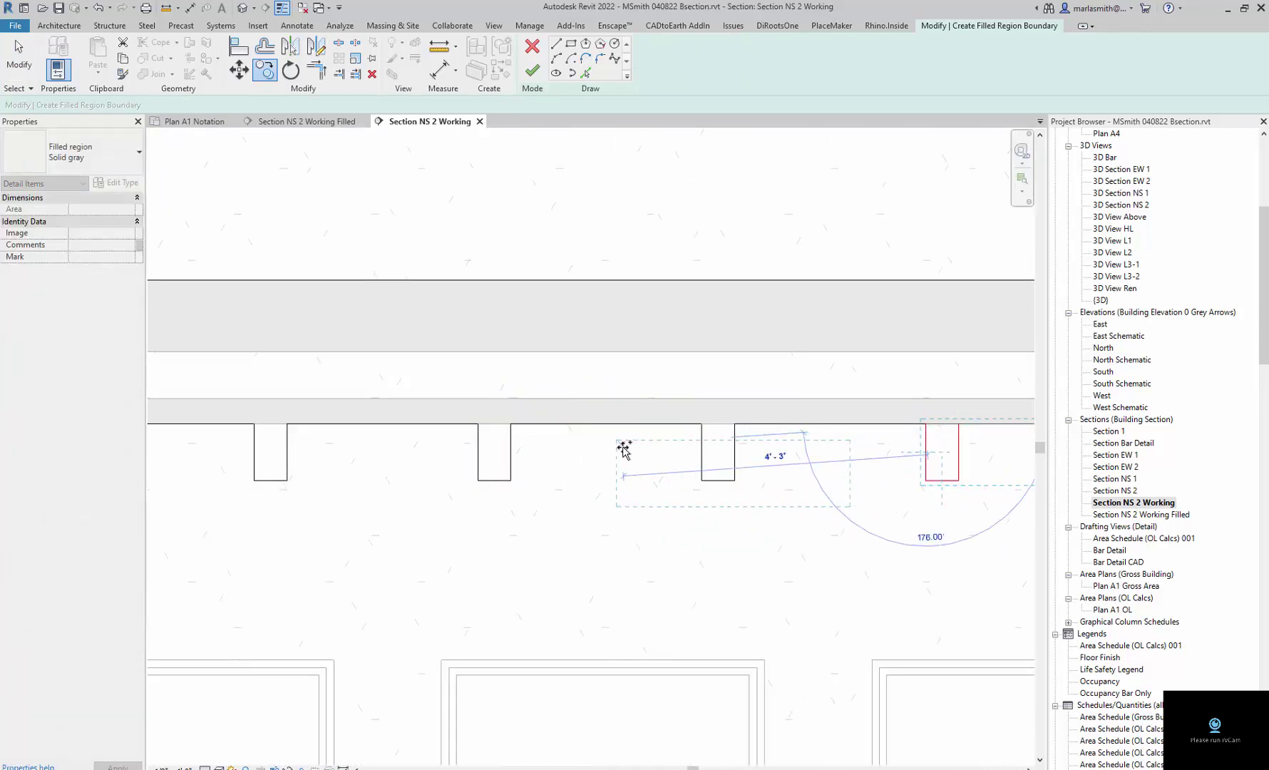
scroll(820, 460, "down", 2)
scroll(793, 444, "up", 2)
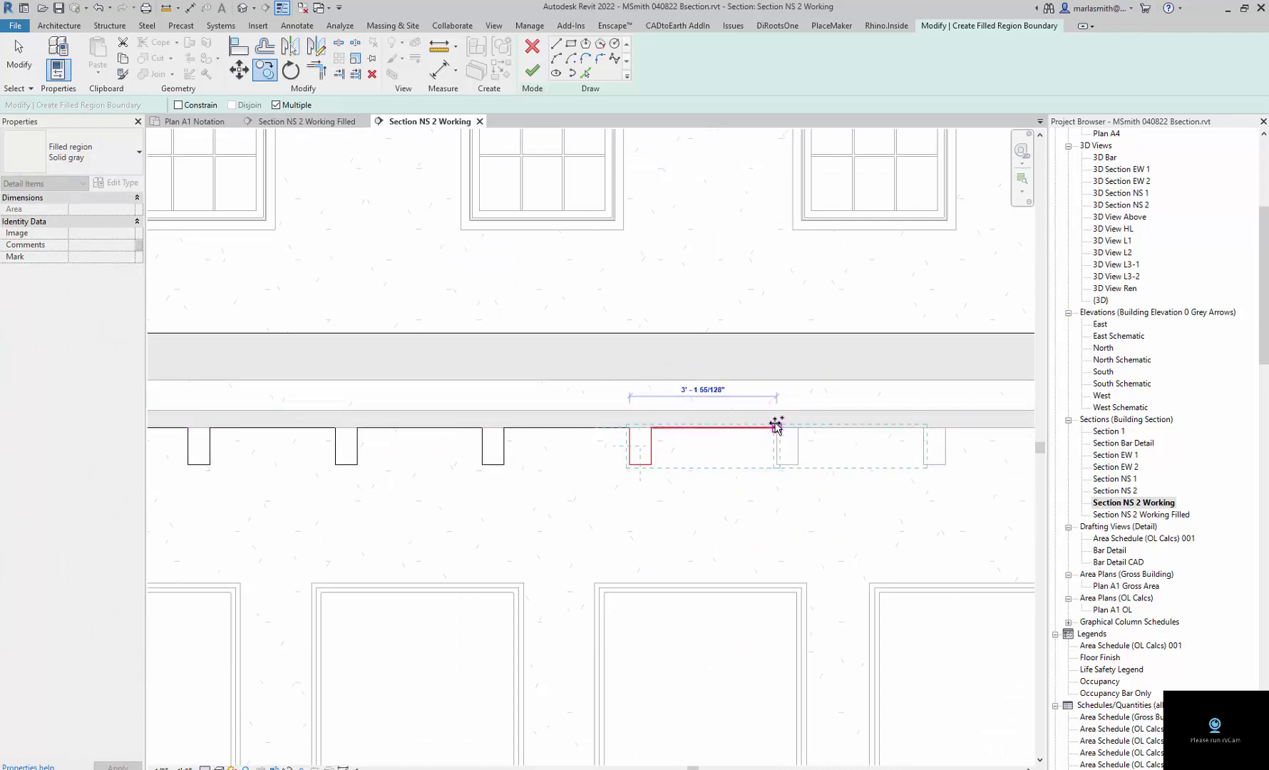
scroll(720, 449, "down", 2)
scroll(785, 450, "up", 2)
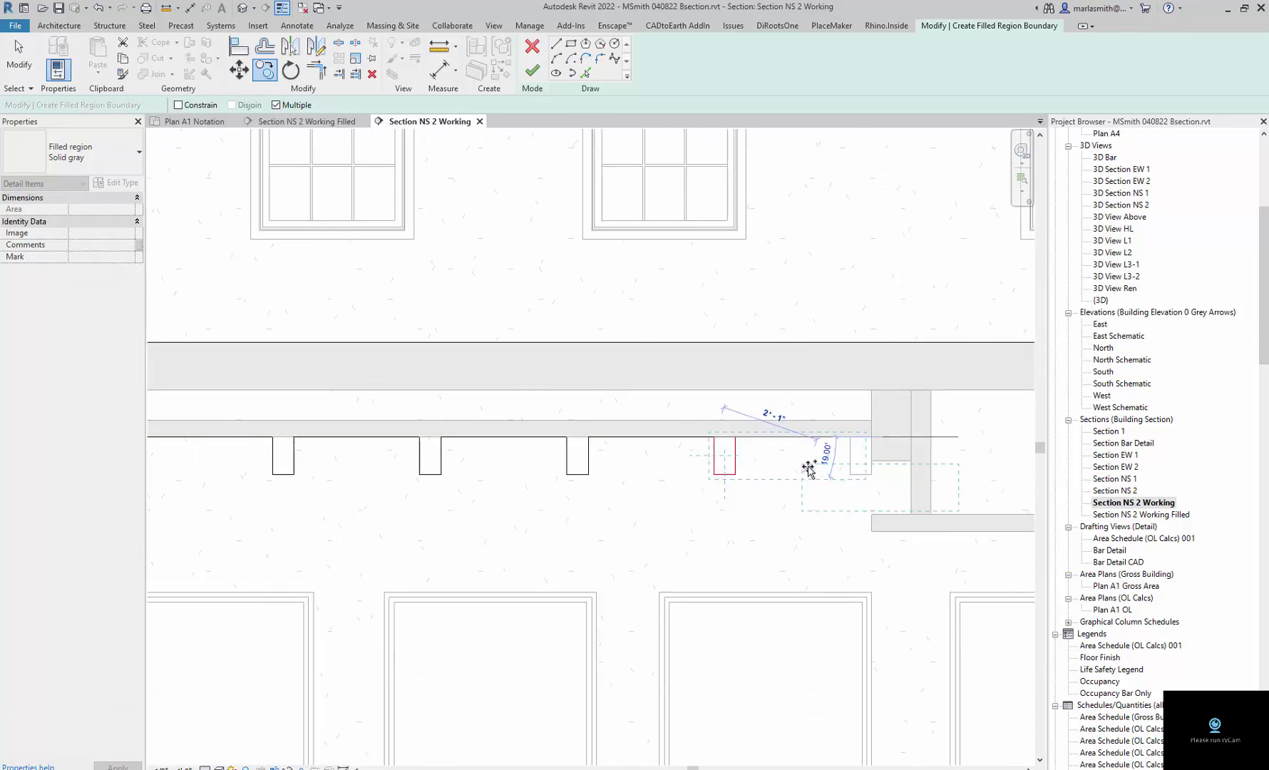
key("Escape")
Shorten the last copied ceiling line so it ends at the near corner of the last small beam.
scroll(829, 446, "up", 2)
left_click(831, 437)
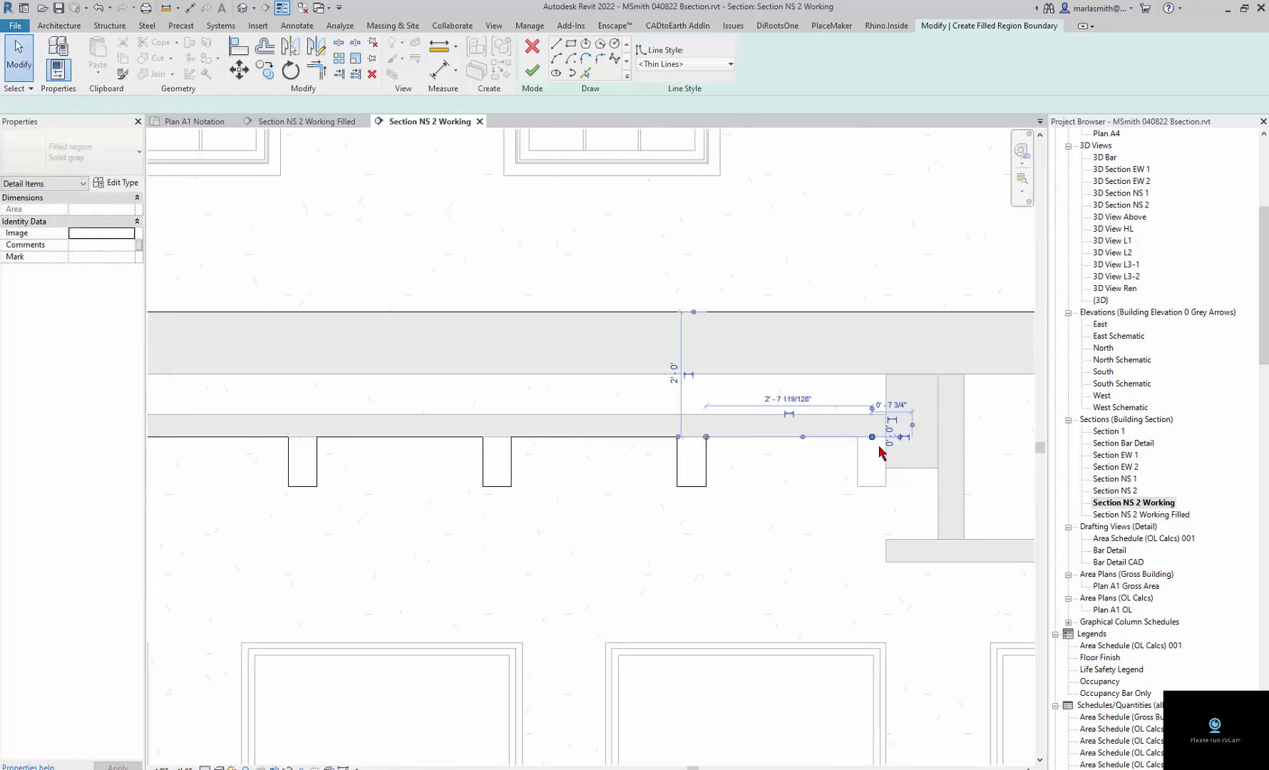
left_click_drag(872, 437, 858, 436)
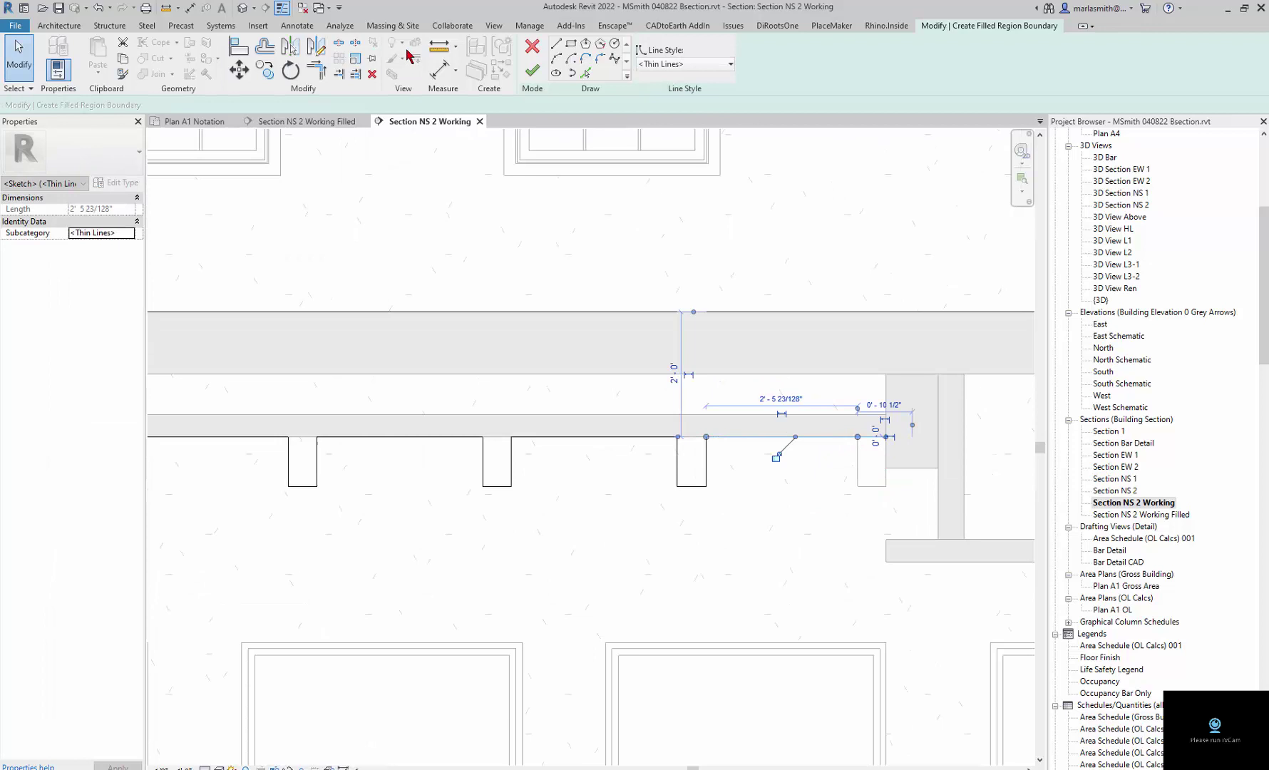
Draw chained boundary lines around the last small beam and along the steel beam's edges down to the lower flange's bottom corner.
left_click(558, 46)
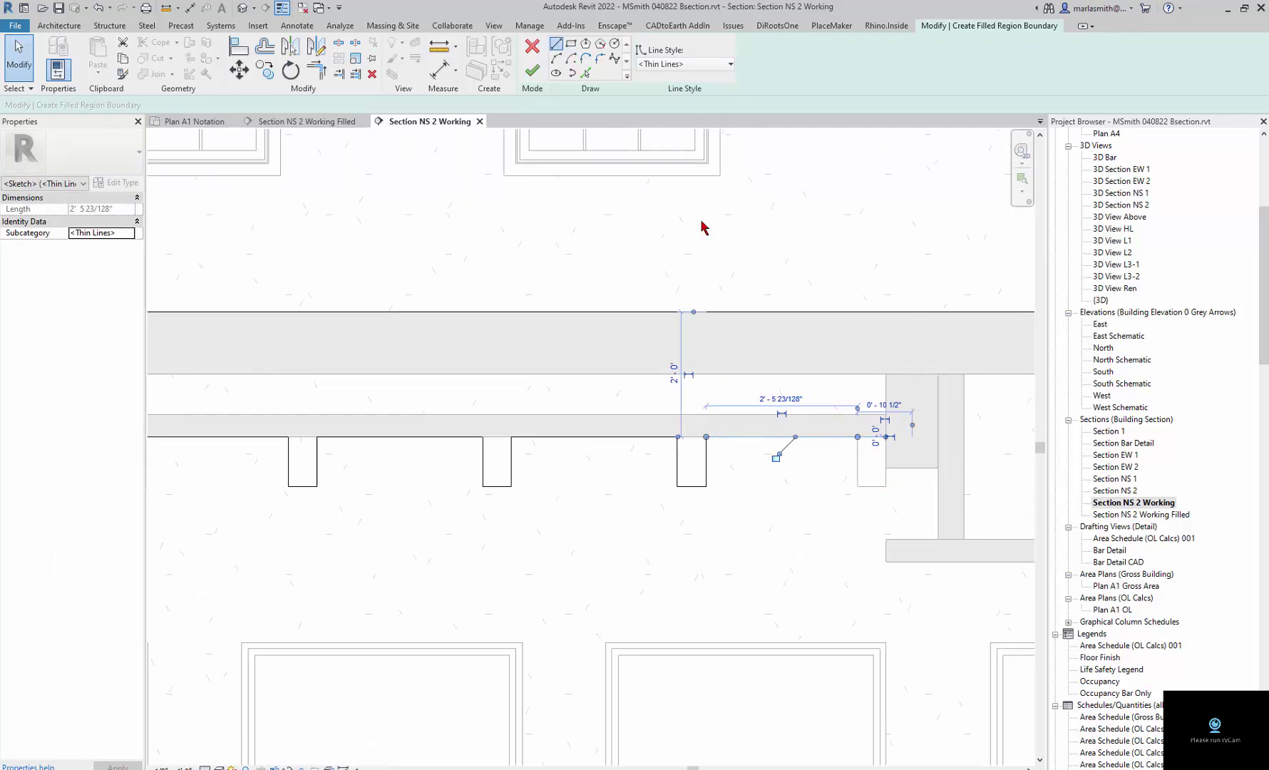
left_click(858, 436)
left_click(885, 437)
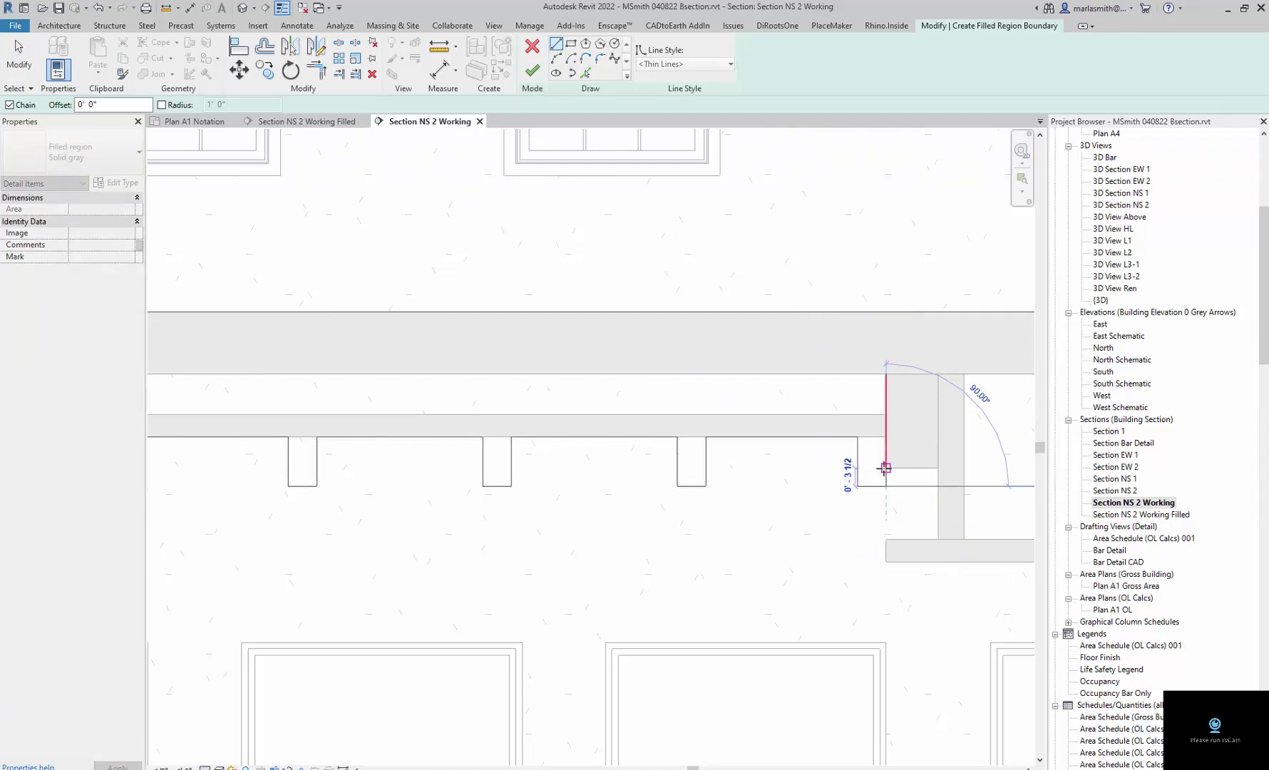
left_click(885, 468)
left_click(938, 469)
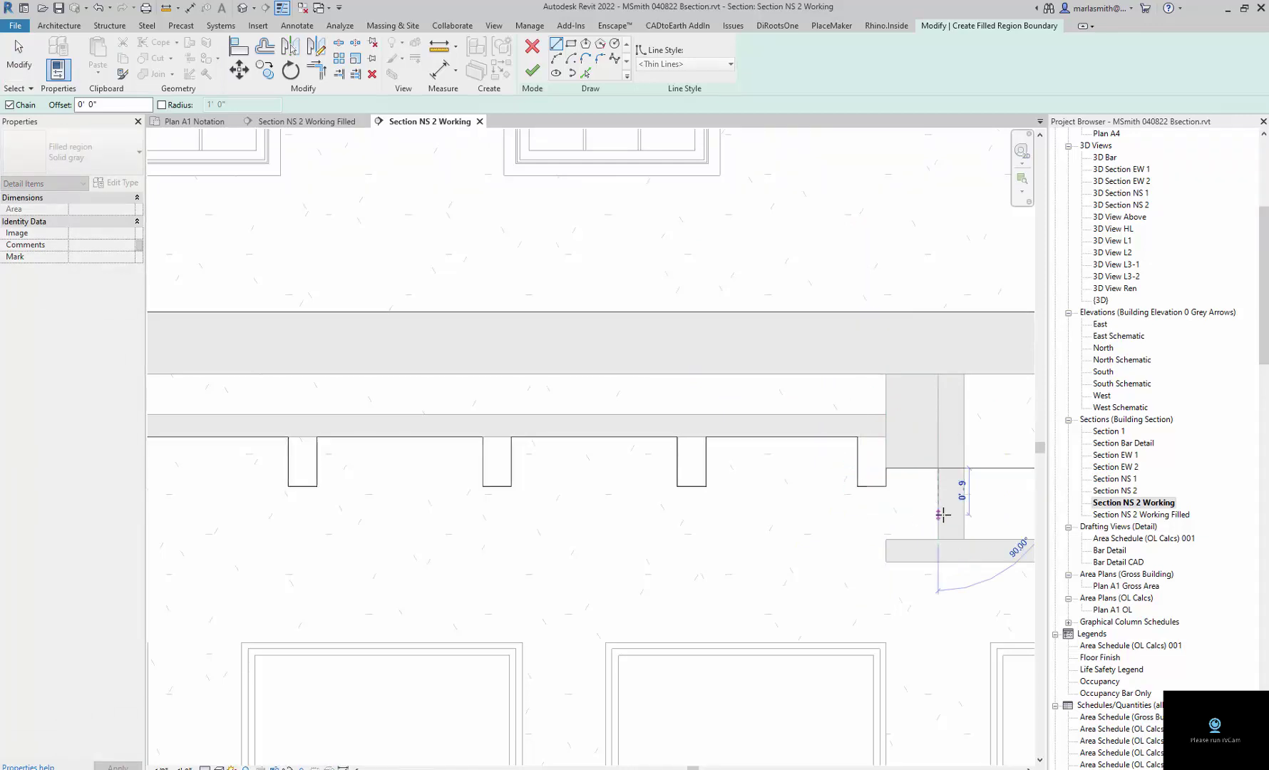
left_click(937, 540)
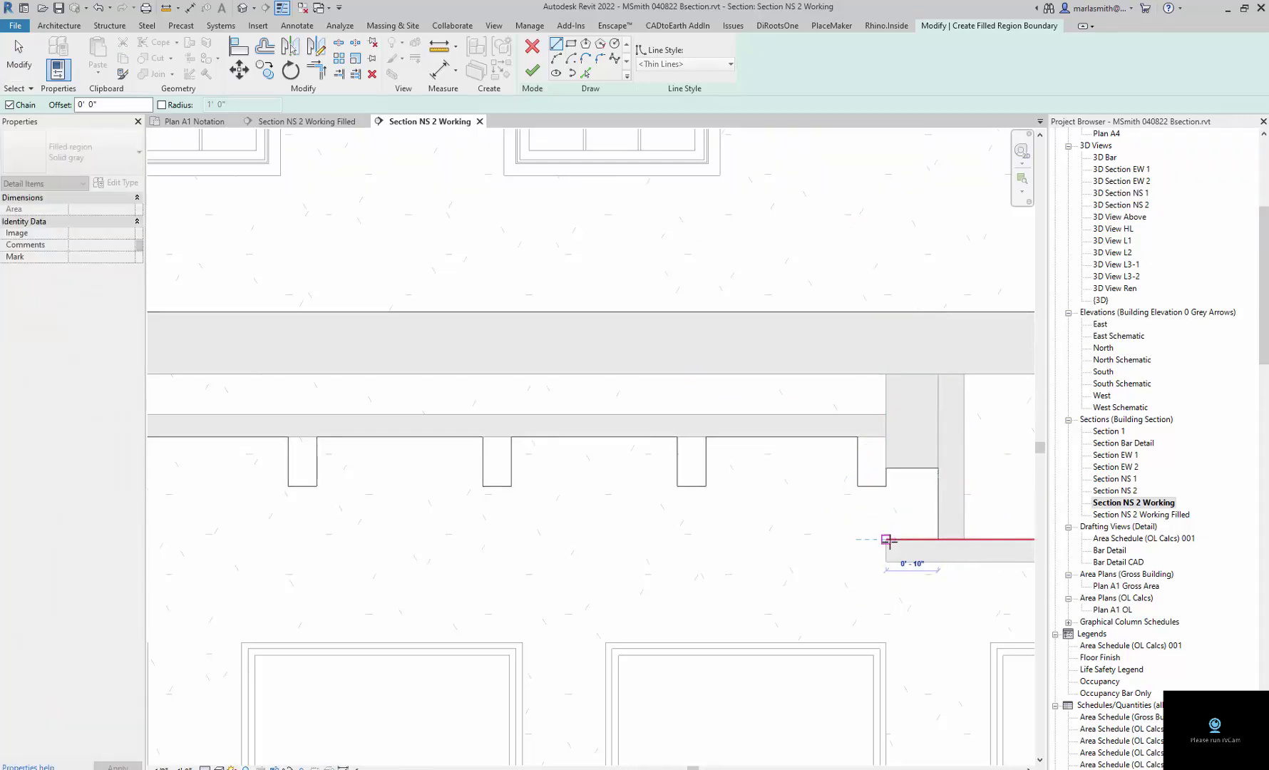
left_click(886, 539)
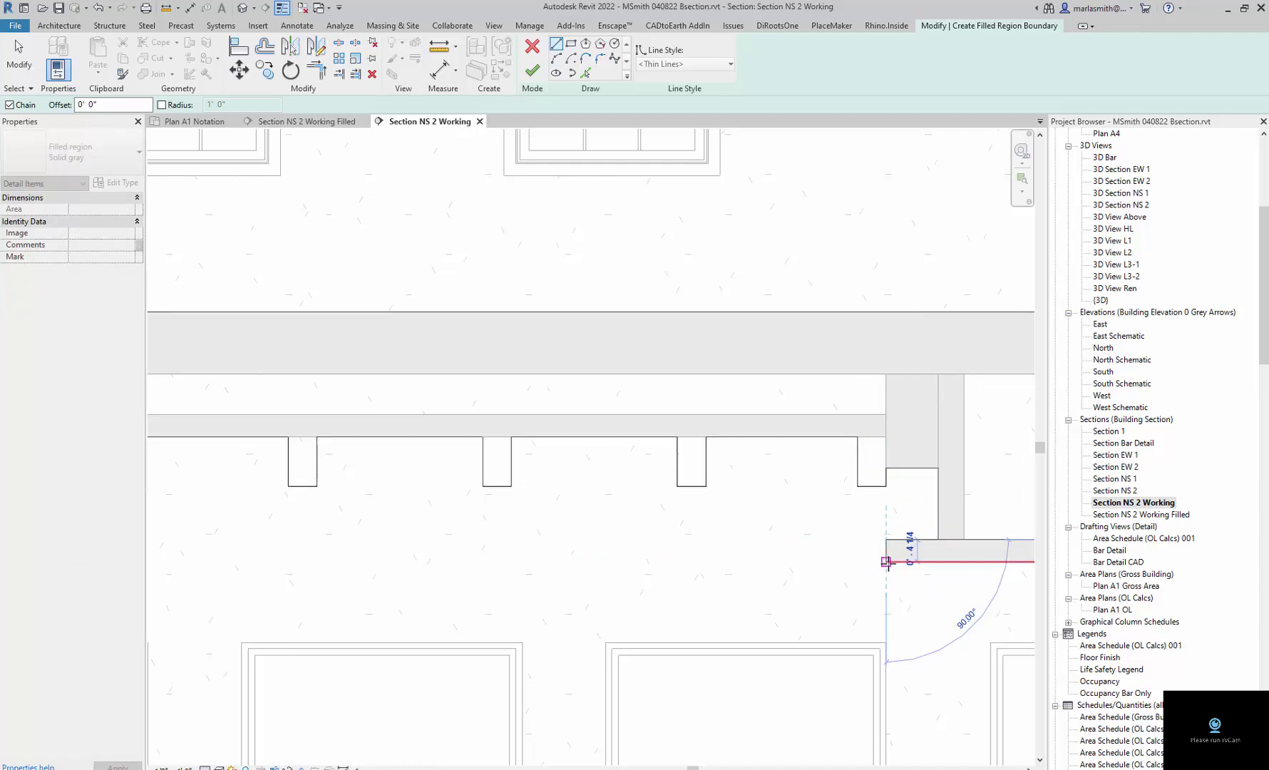
left_click(886, 562)
Continue the boundary along the ceiling underside into the right exterior wall, and up to the top of the floor.
scroll(788, 510, "down", 3)
scroll(788, 511, "down", 6)
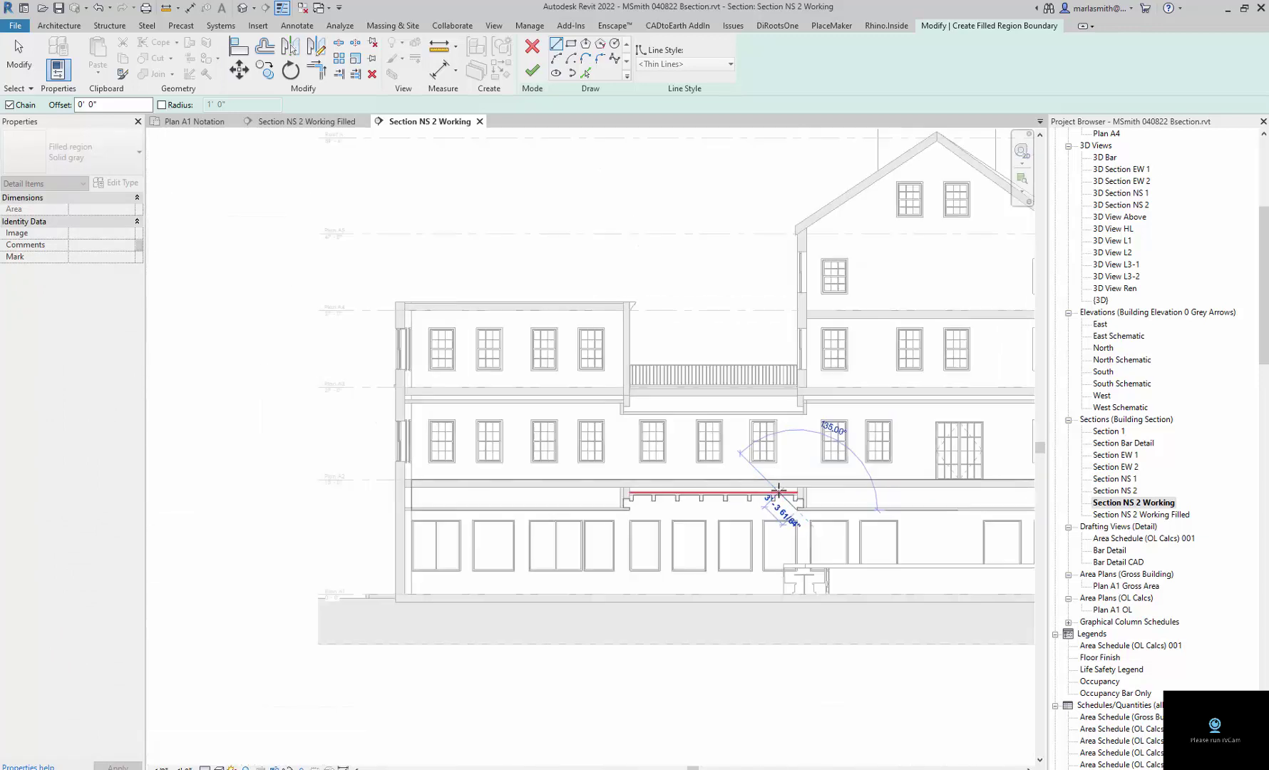
scroll(1014, 487, "up", 4)
scroll(1014, 487, "up", 3)
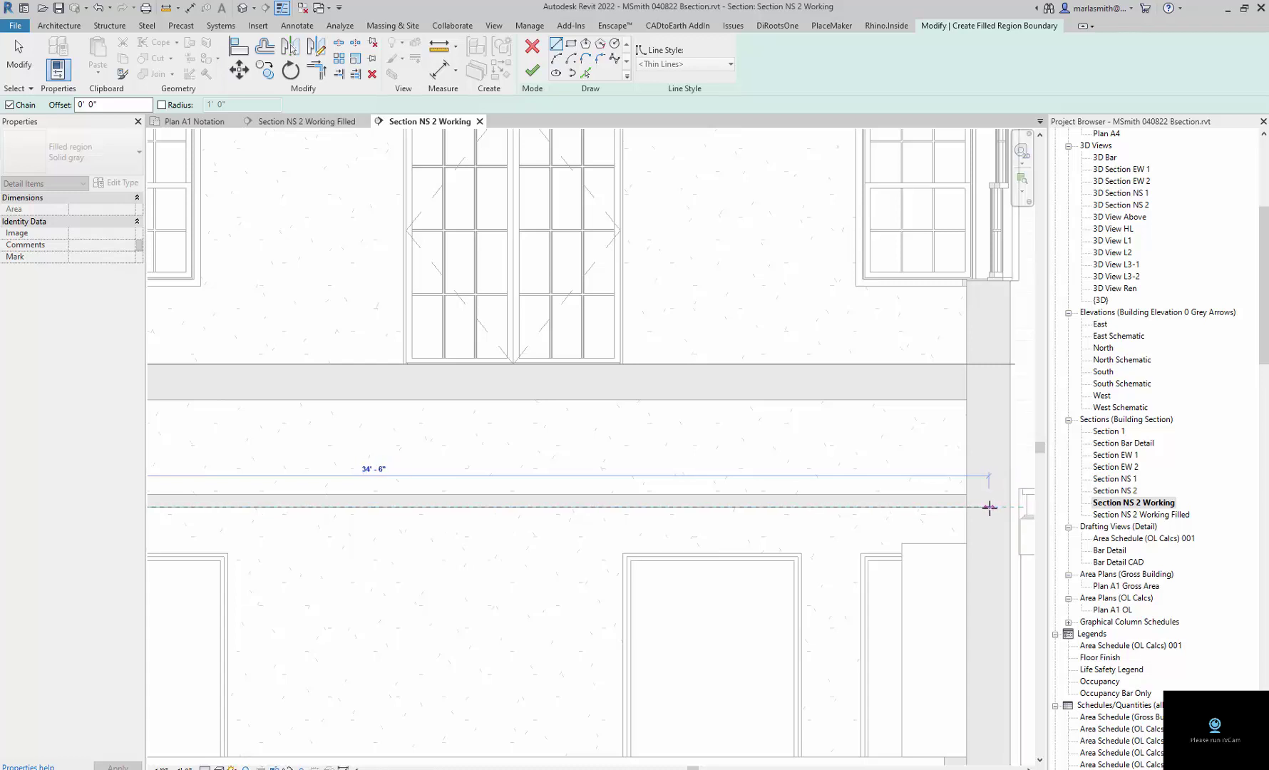
left_click(989, 507)
left_click(989, 364)
key("Escape")
key("Escape")
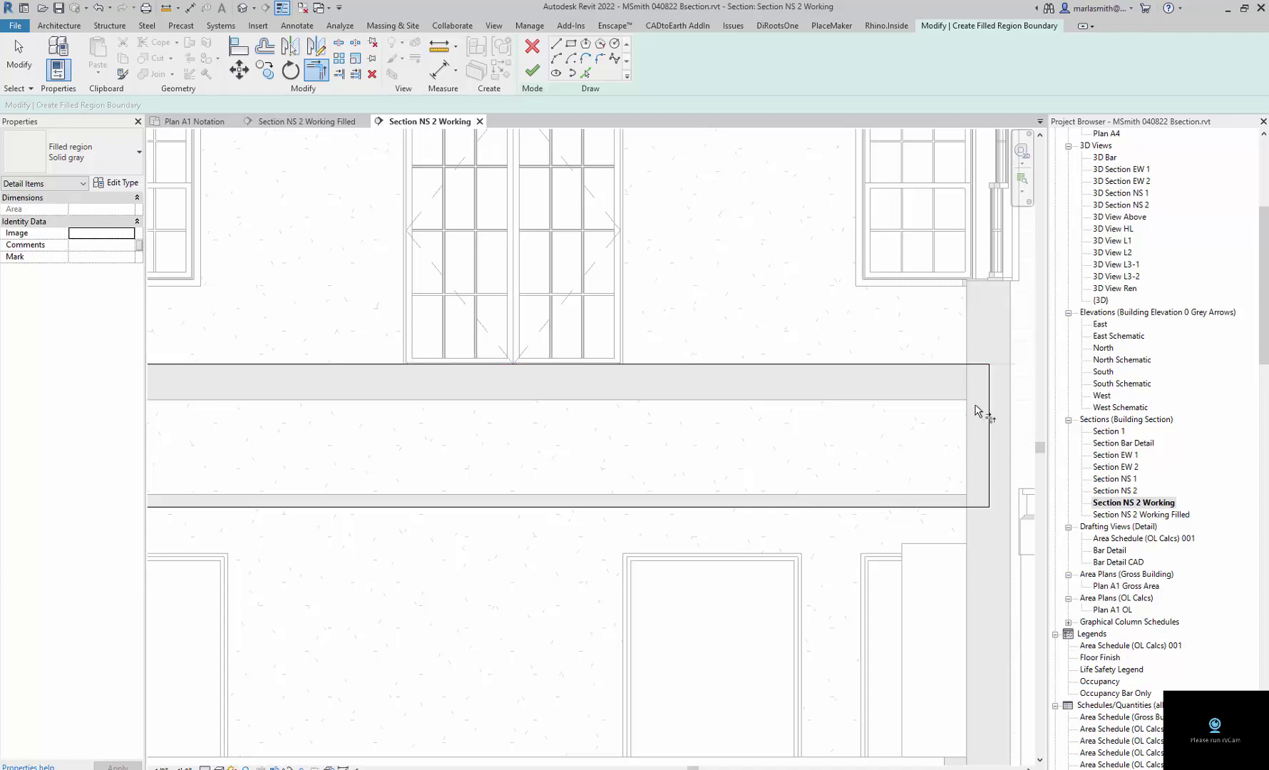
Finish the filled region sketch between floor and ceiling and deselect the region.
scroll(978, 417, "down", 5)
scroll(686, 400, "up", 1)
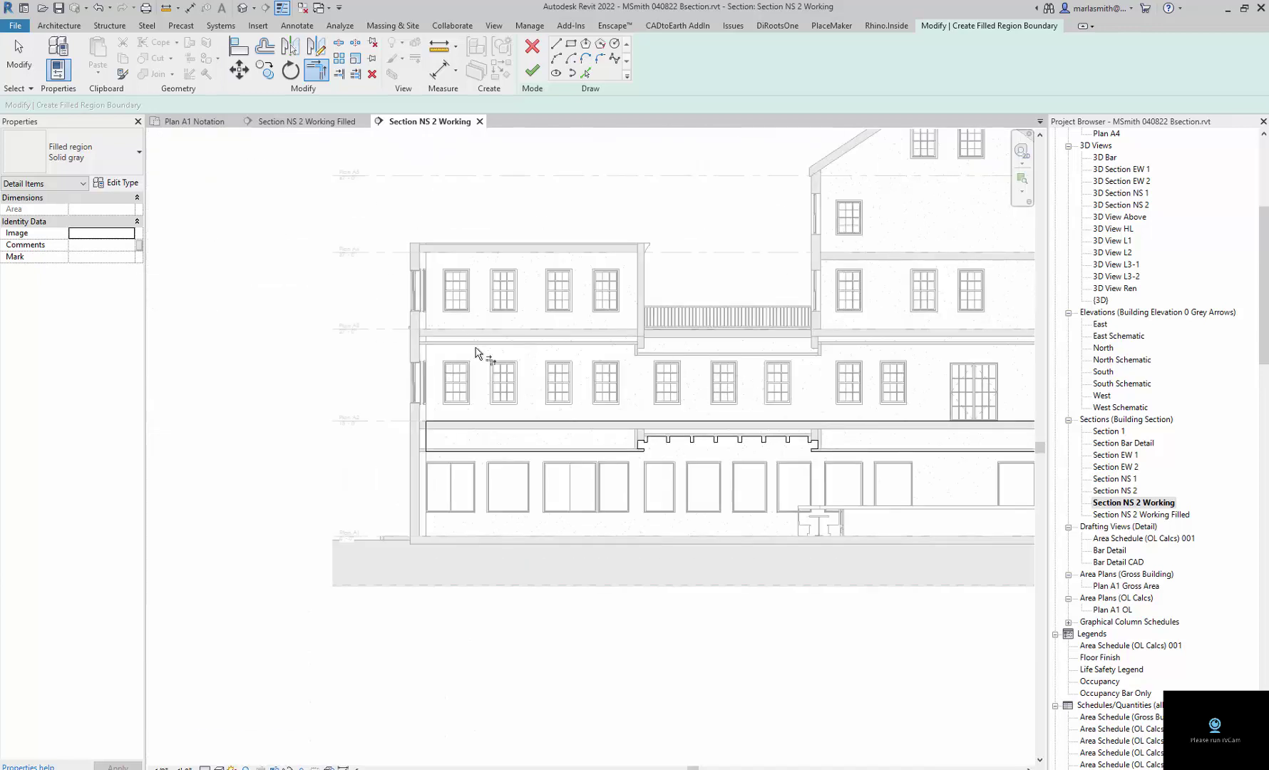
scroll(651, 368, "down", 2)
scroll(650, 368, "up", 3)
left_click(532, 70)
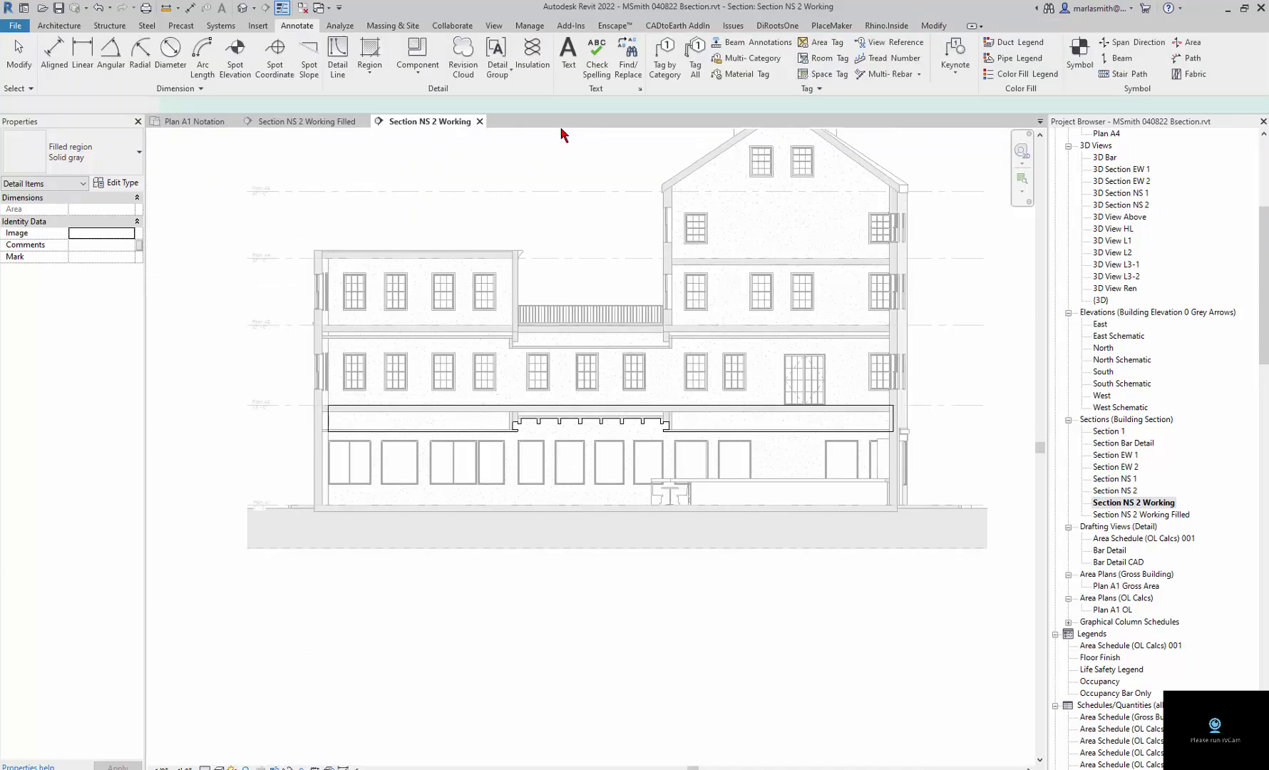
left_click(631, 628)
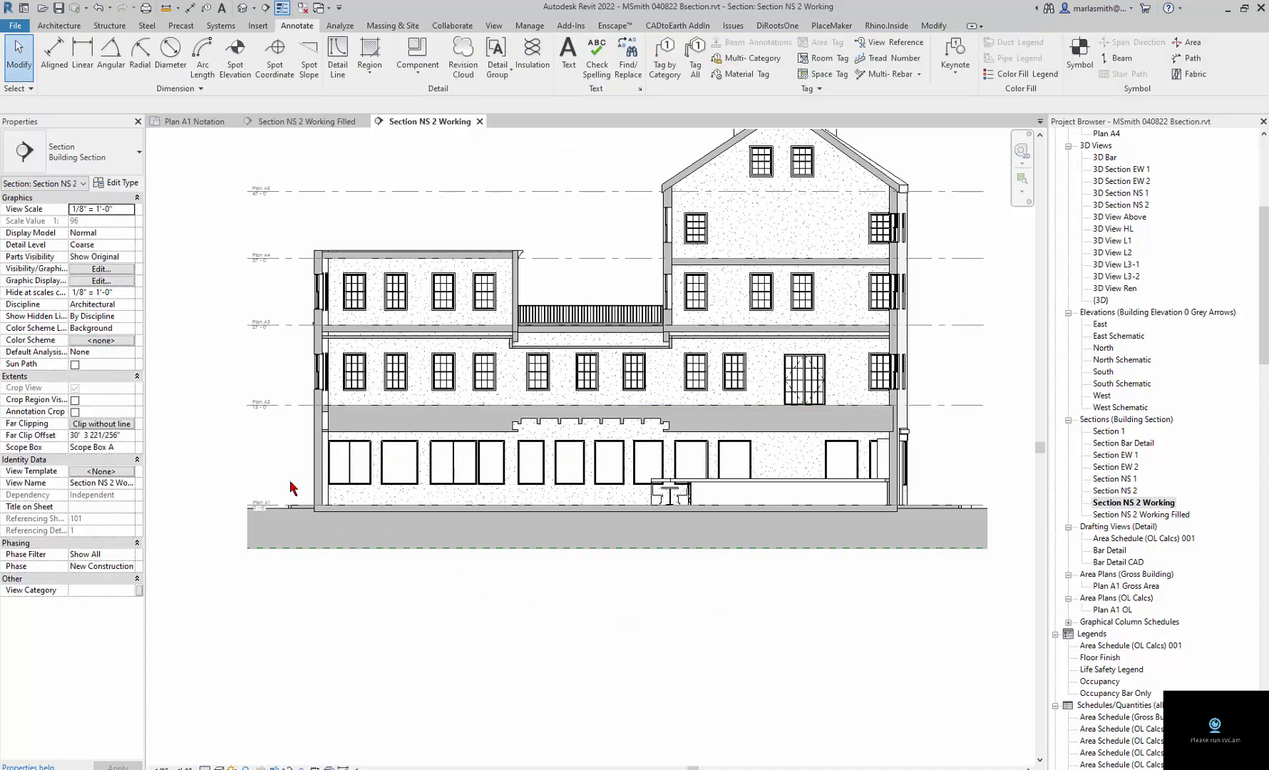
Stretch the filled region's left end just past the inner face of the left exterior wall.
scroll(293, 464, "up", 4)
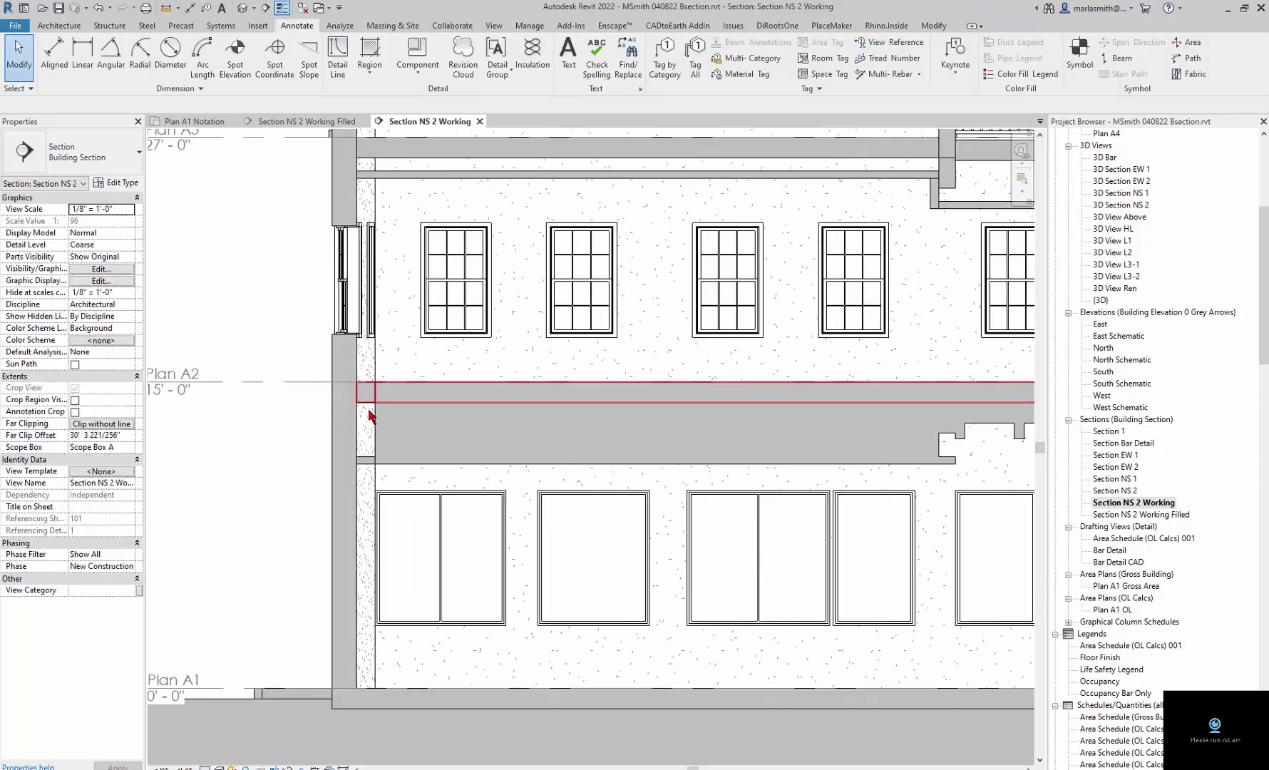
scroll(371, 417, "up", 2)
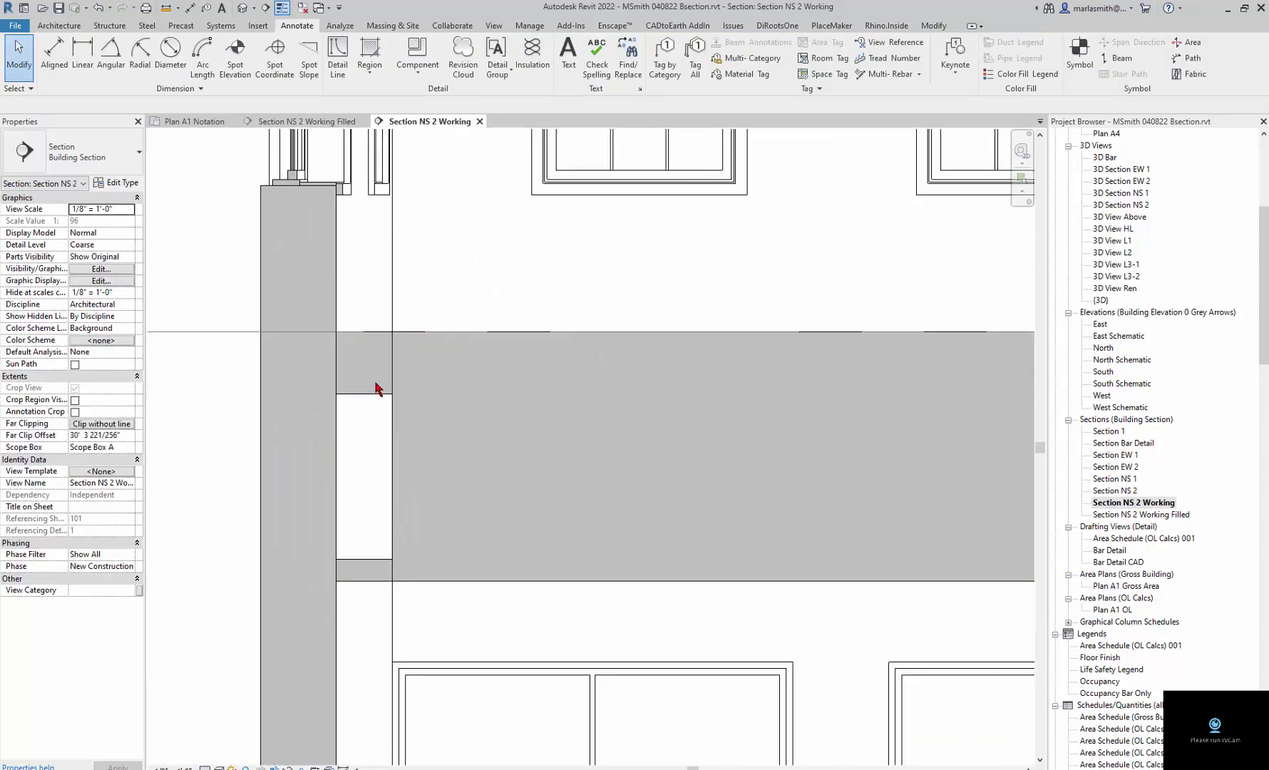
left_click(395, 435)
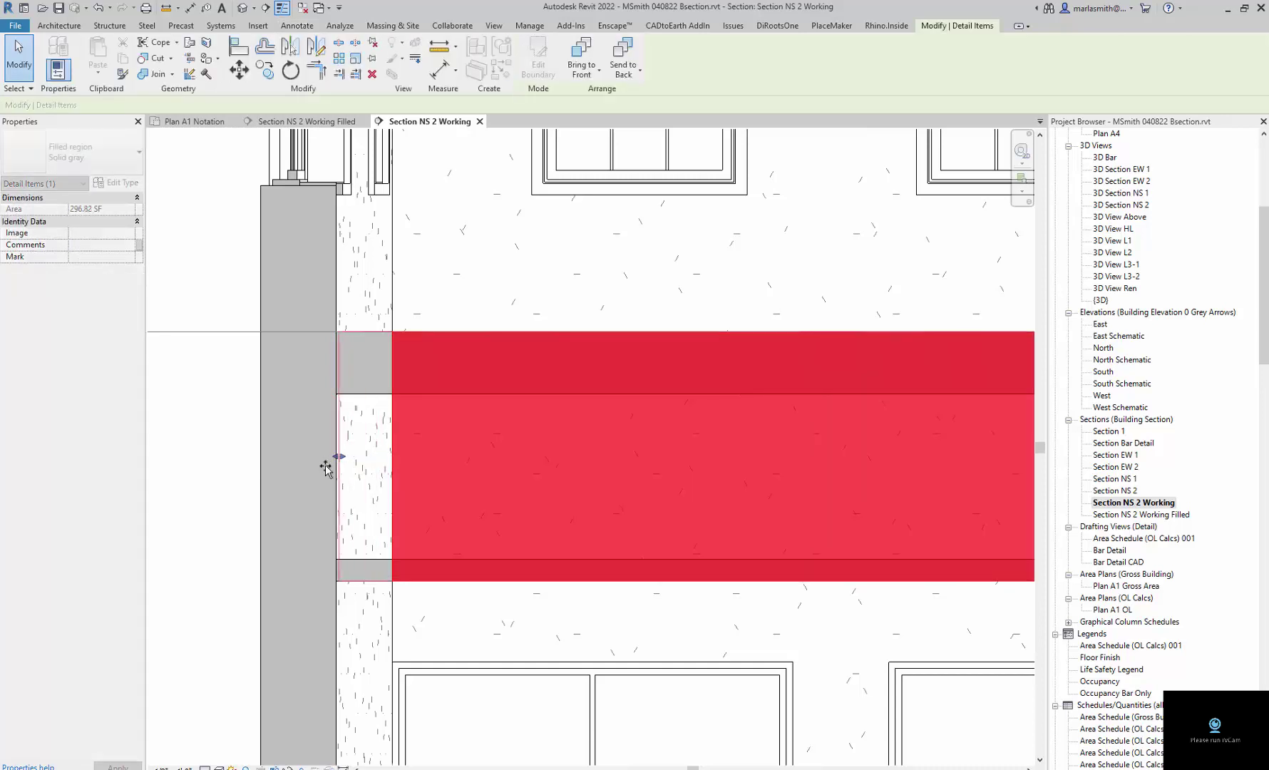
left_click_drag(325, 463, 317, 463)
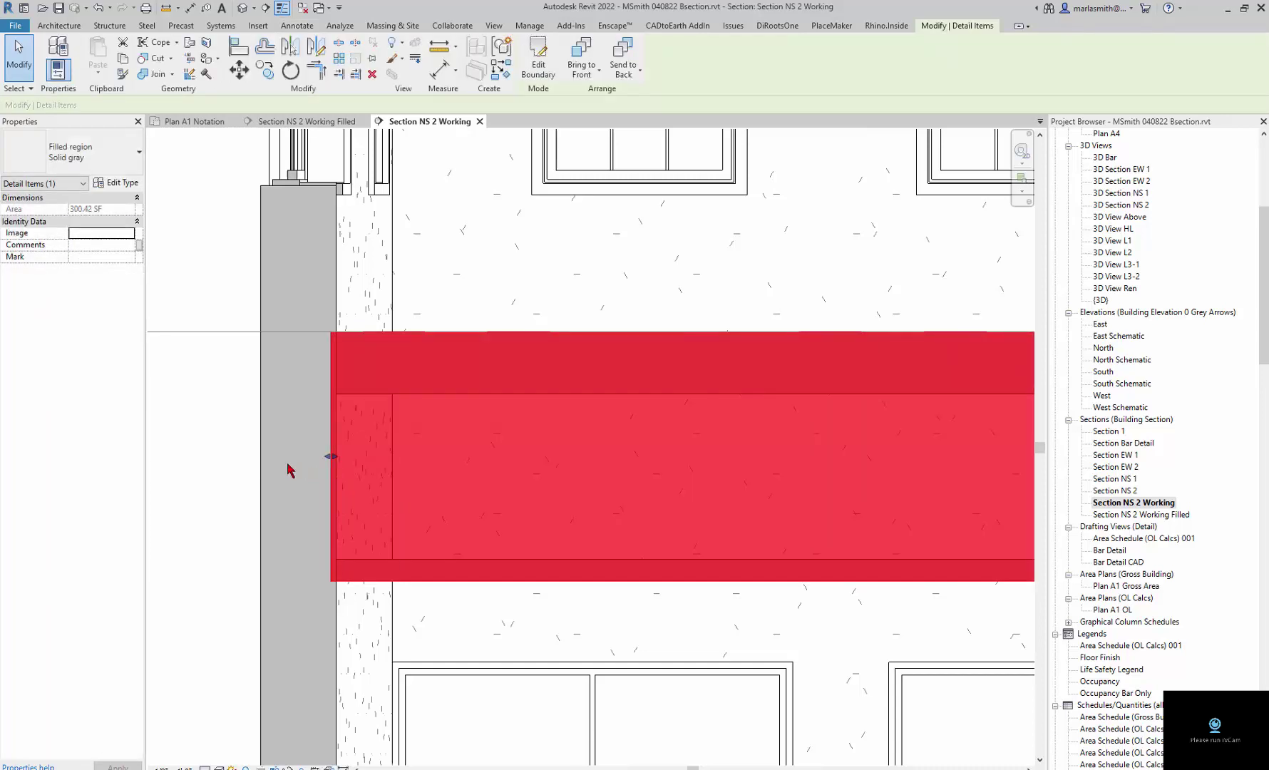
left_click(207, 442)
key("Escape")
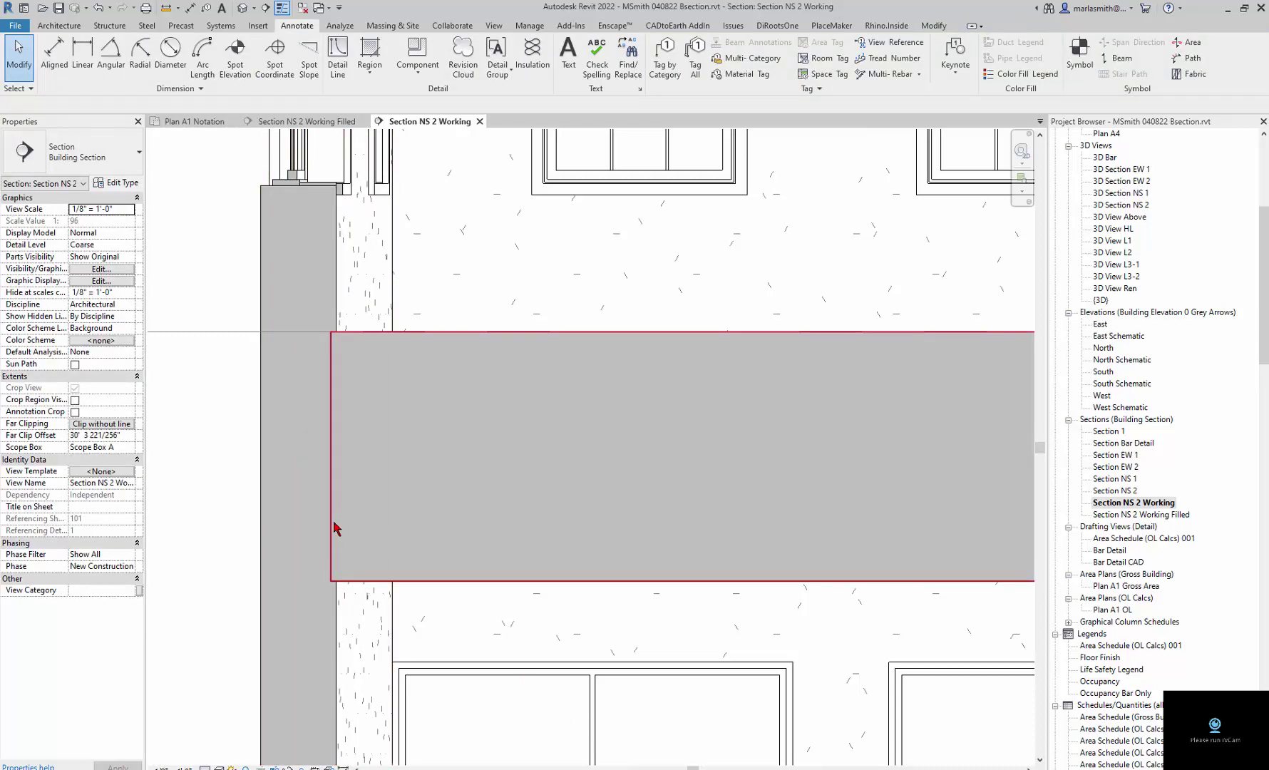
Open the boundary of the floor-ceiling filled region for editing.
scroll(335, 527, "down", 6)
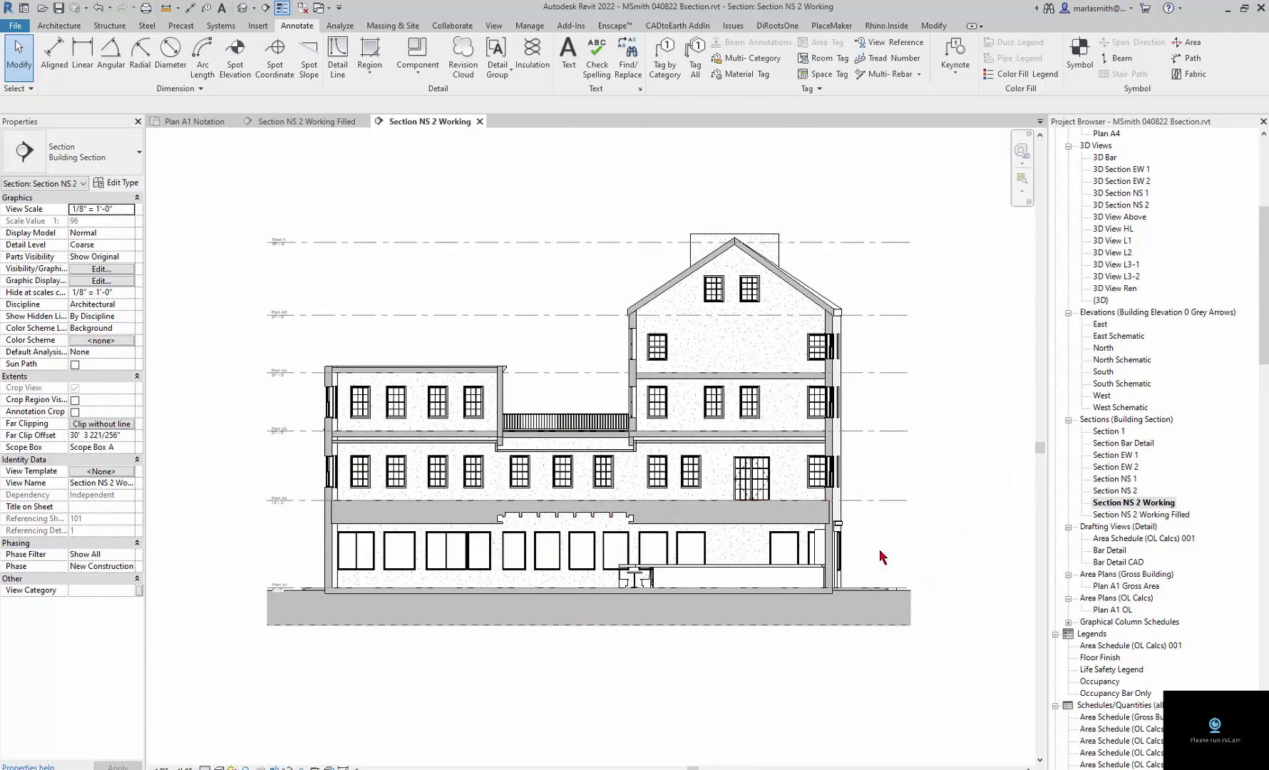
scroll(870, 538, "up", 5)
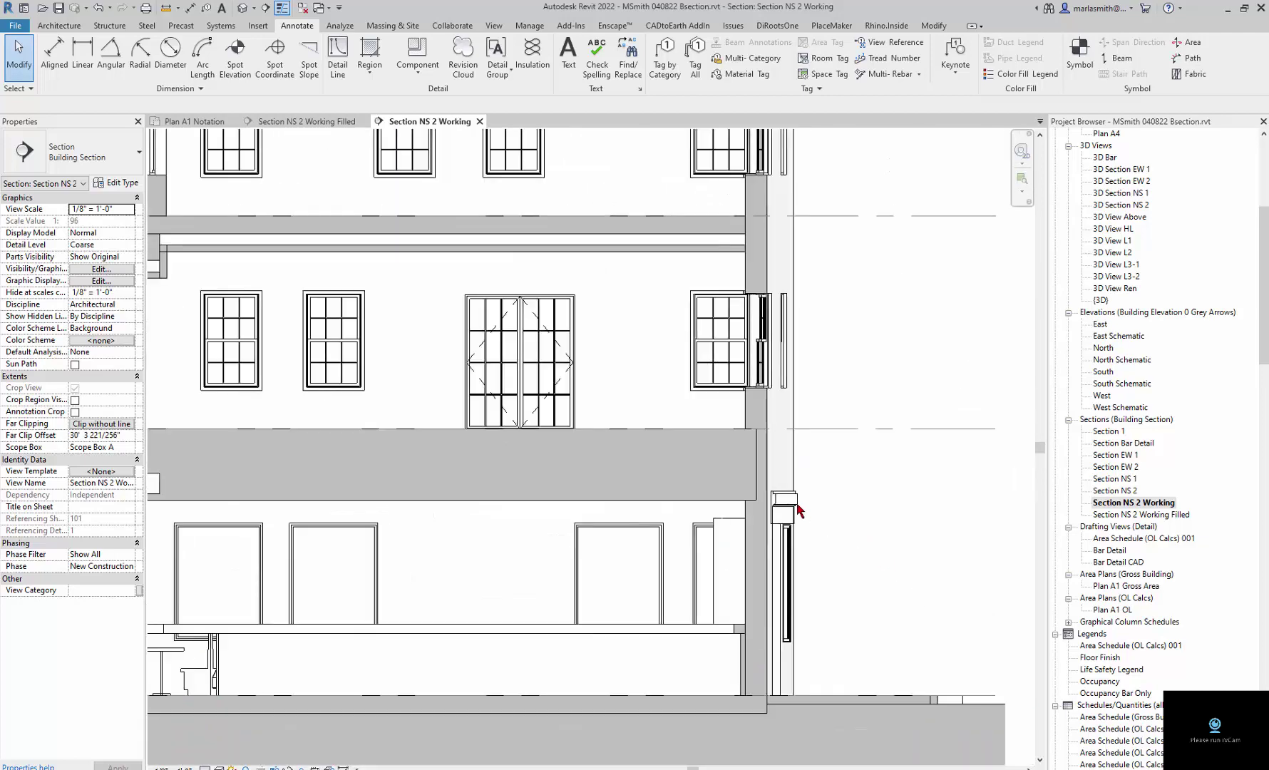
left_click(757, 468)
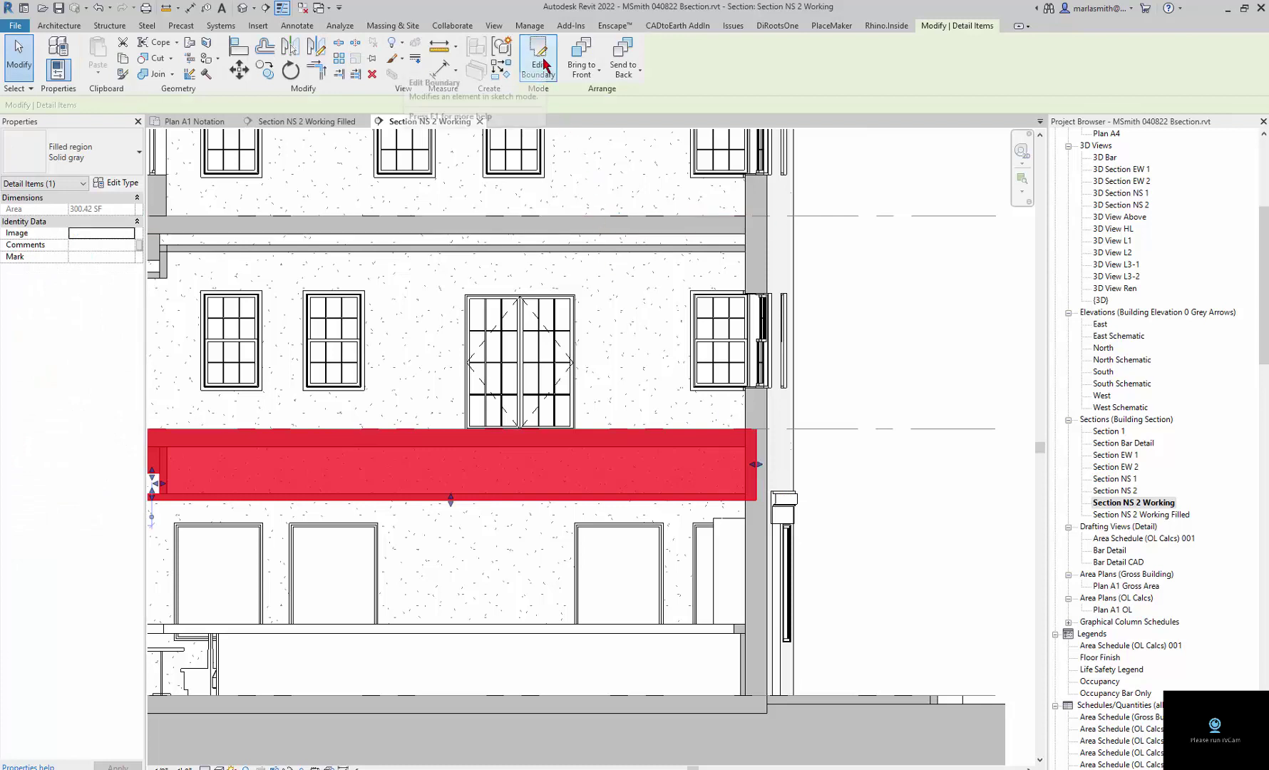
left_click(540, 64)
left_click(760, 467)
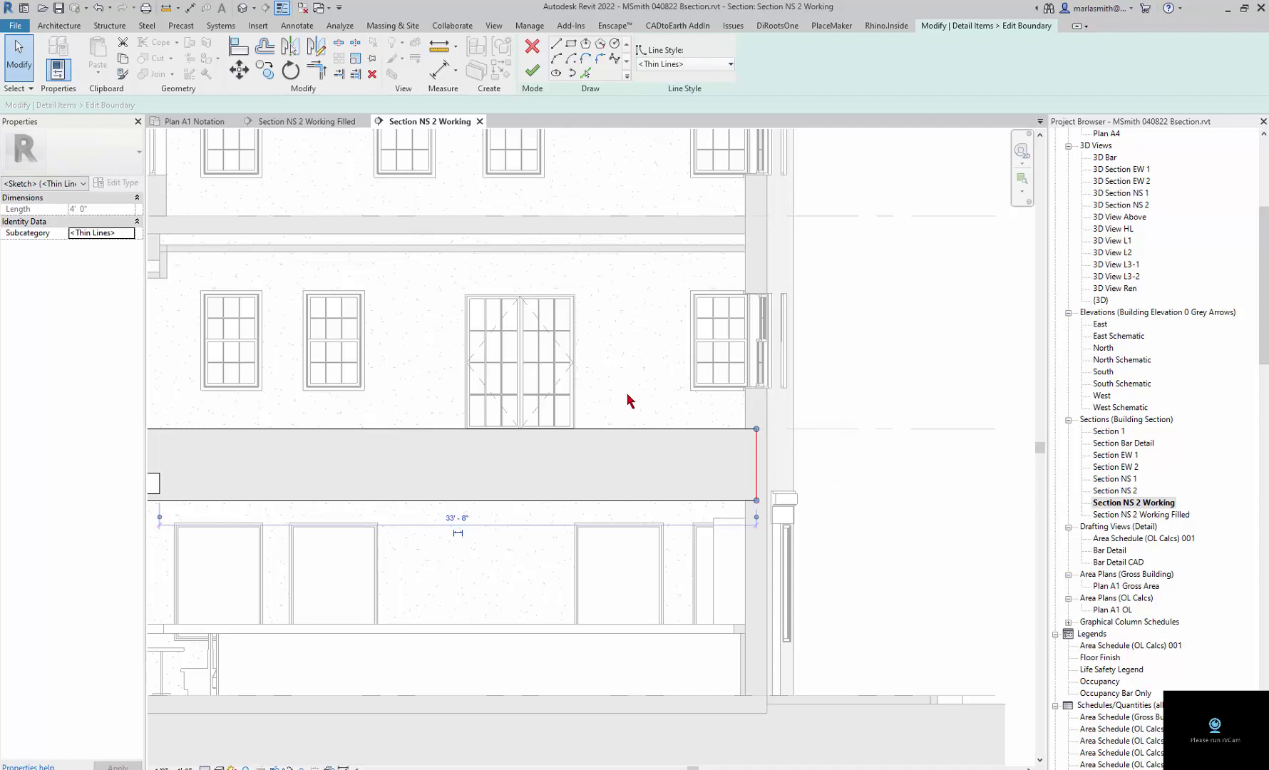
left_click(699, 65)
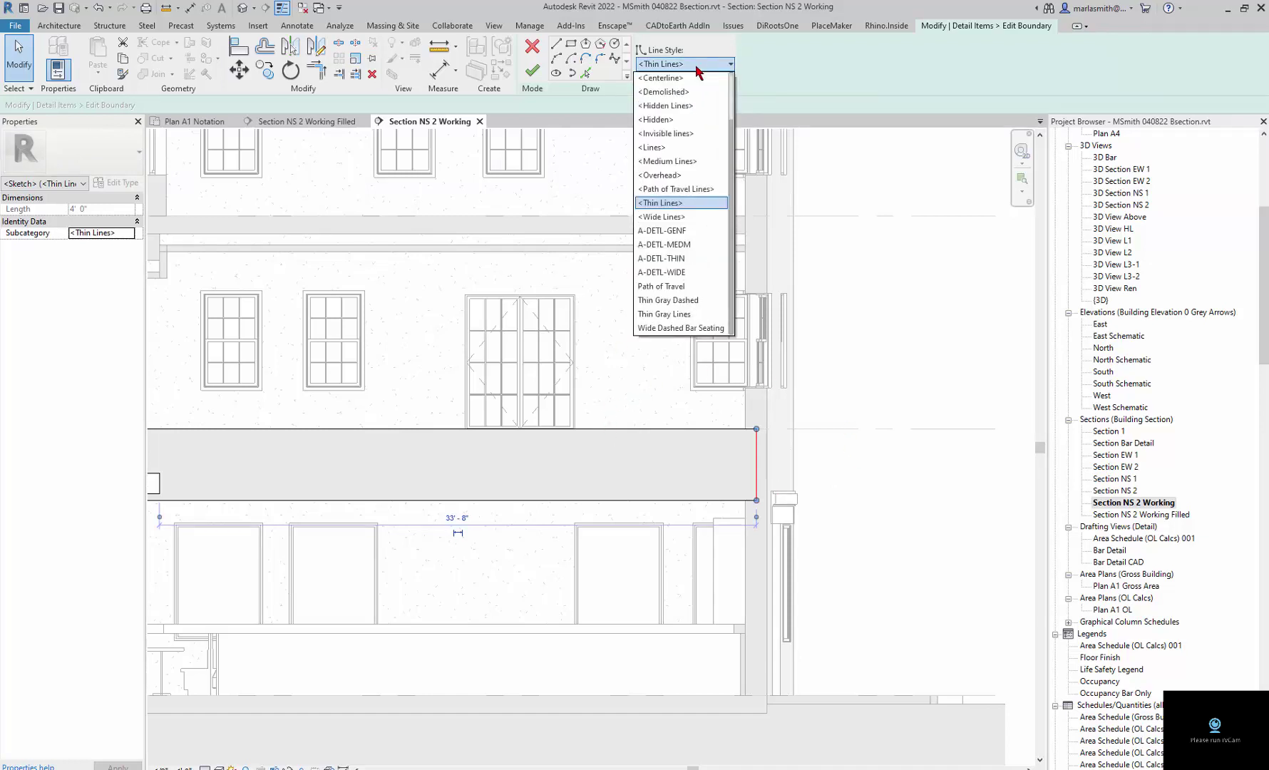
left_click(975, 348)
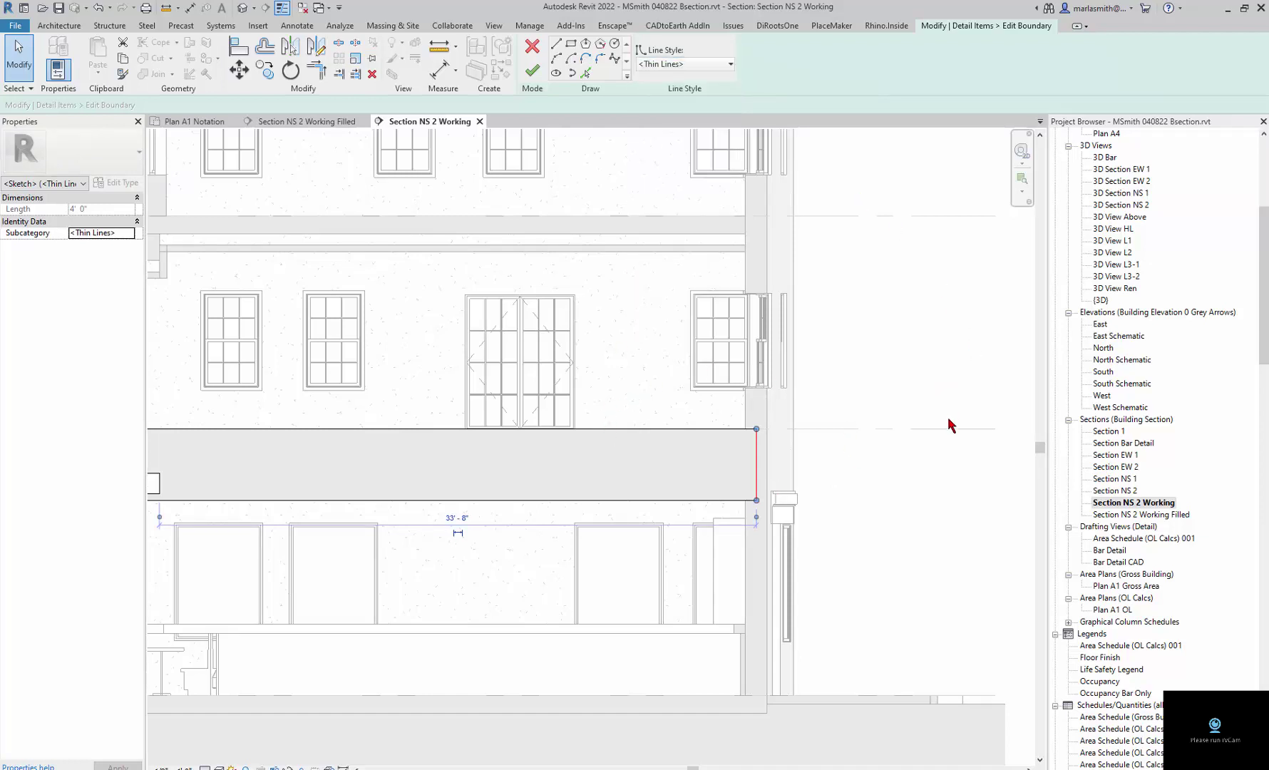
Set the line style of all boundary lines of the filled region to <Wide Lines>.
scroll(952, 426, "down", 5)
left_click(942, 385)
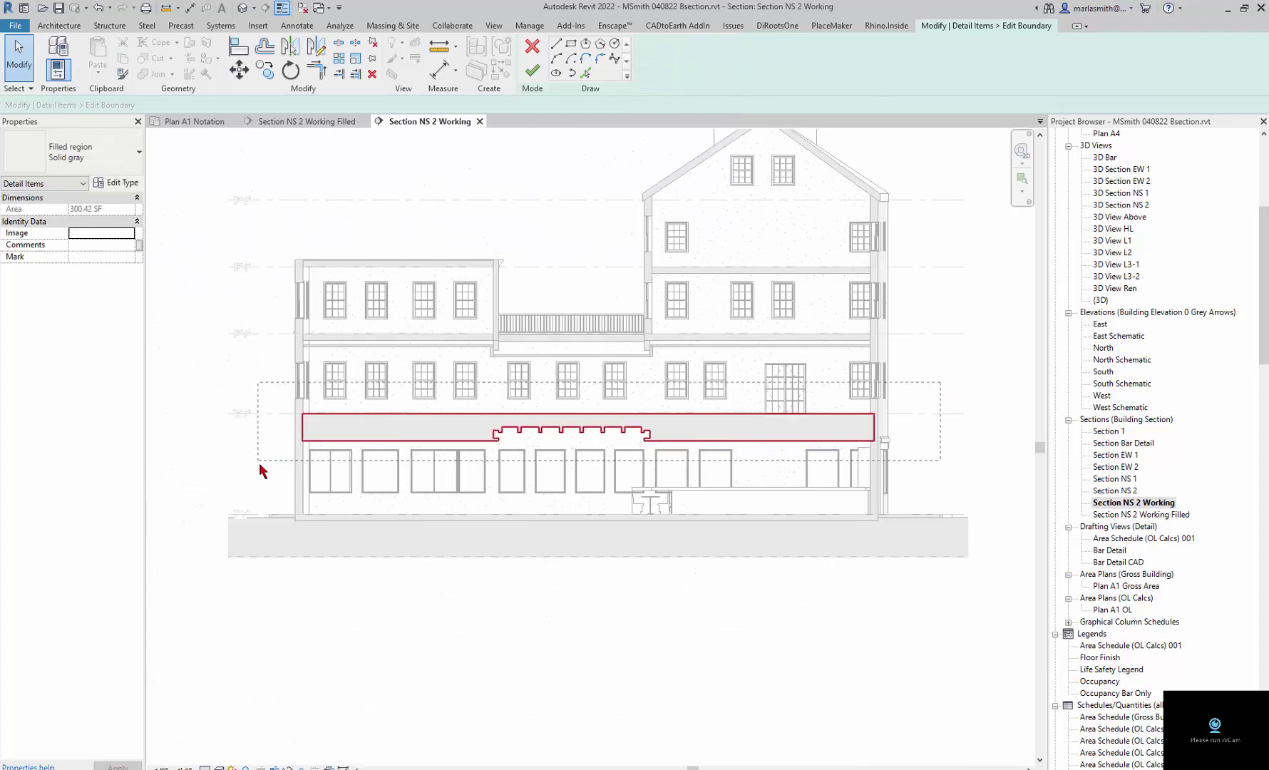
left_click_drag(260, 452, 331, 256)
left_click(677, 65)
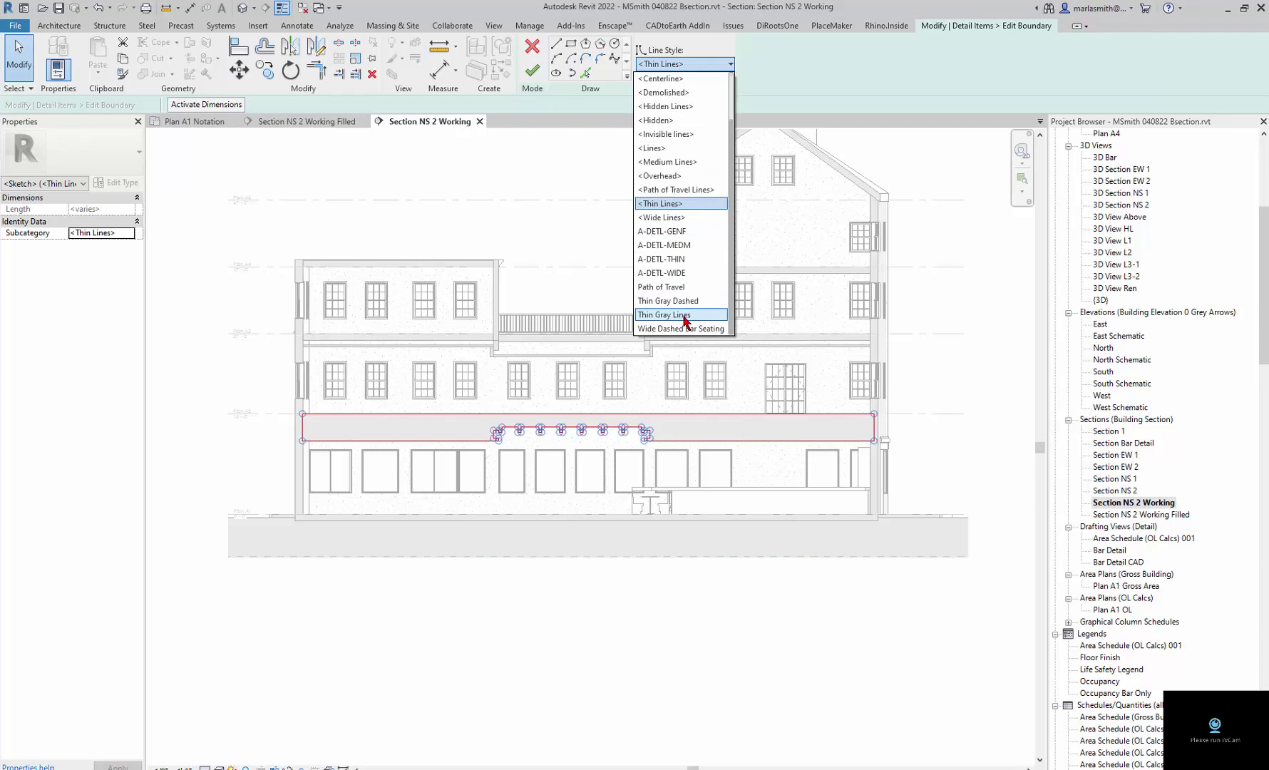
left_click(667, 218)
key("Return")
Set the region's two vertical end lines to <Invisible lines> and finish the boundary edit.
left_click(881, 435)
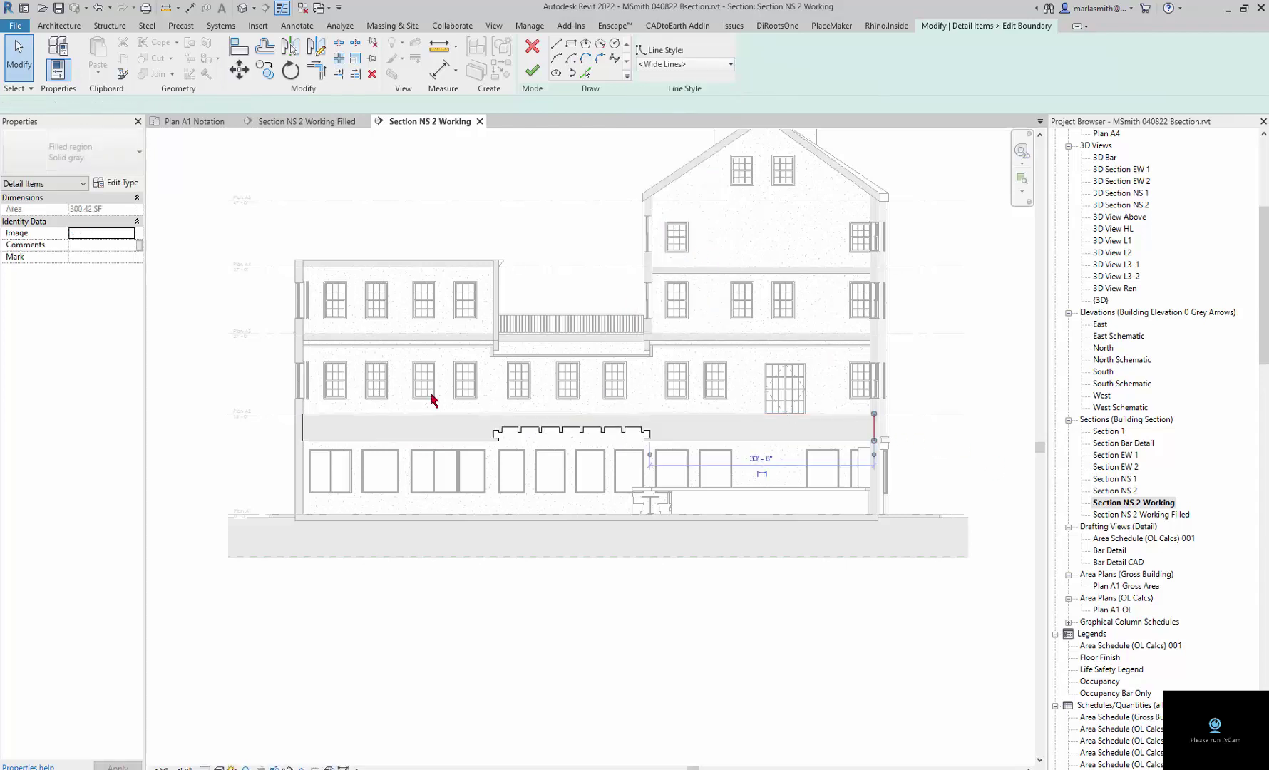
left_click(313, 428, "ctrl")
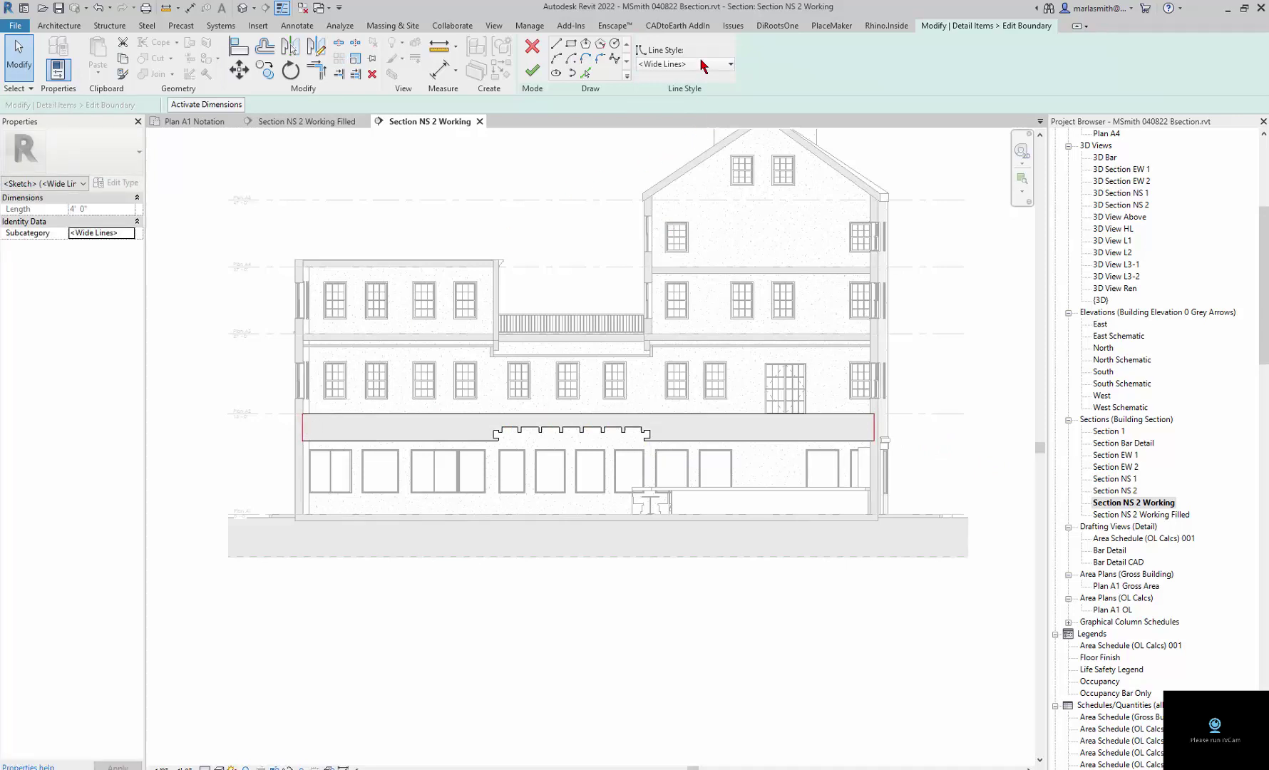
left_click(701, 64)
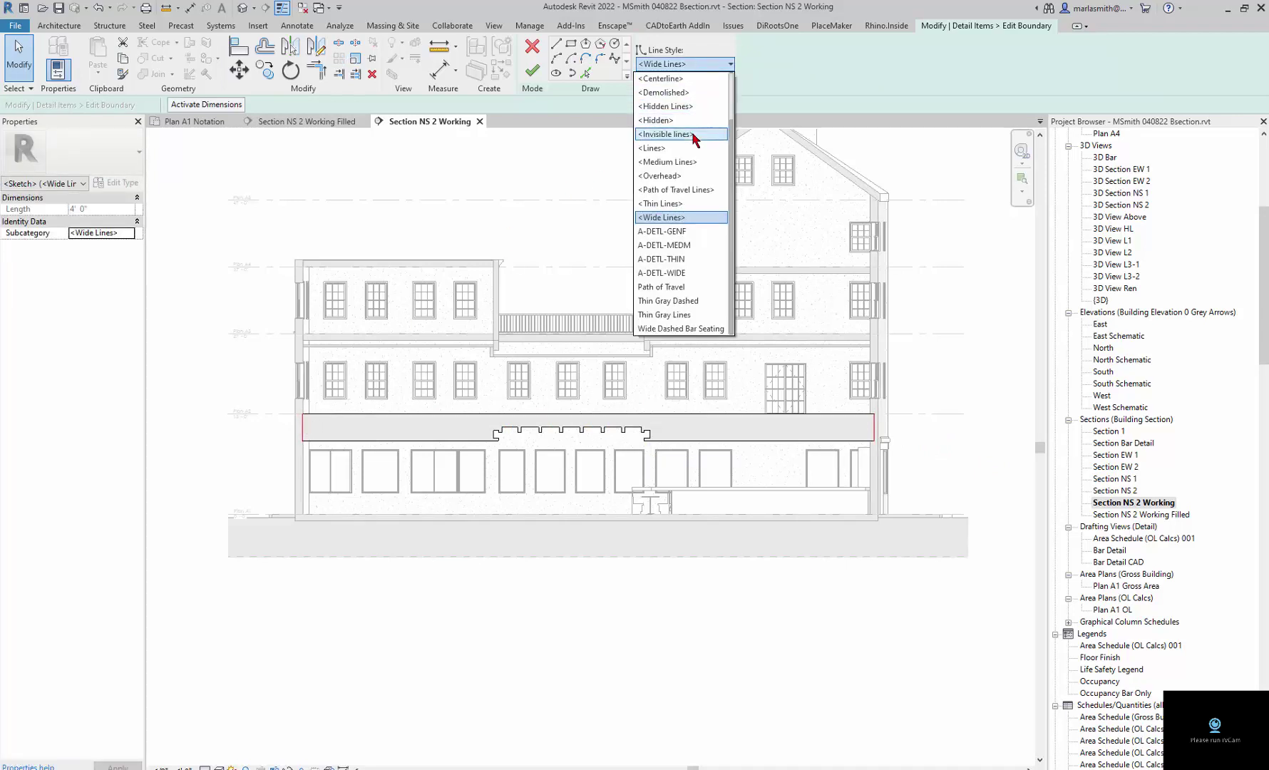
left_click(681, 134)
left_click(952, 387)
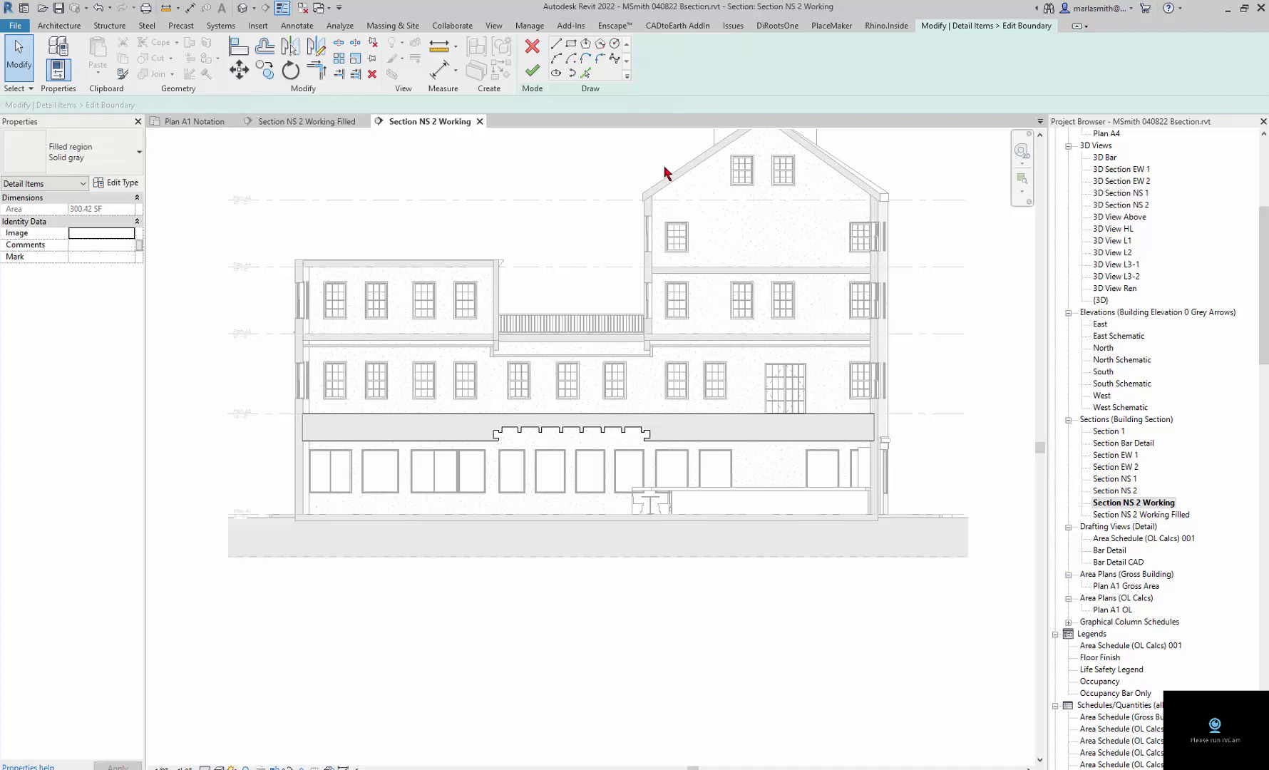
left_click(532, 70)
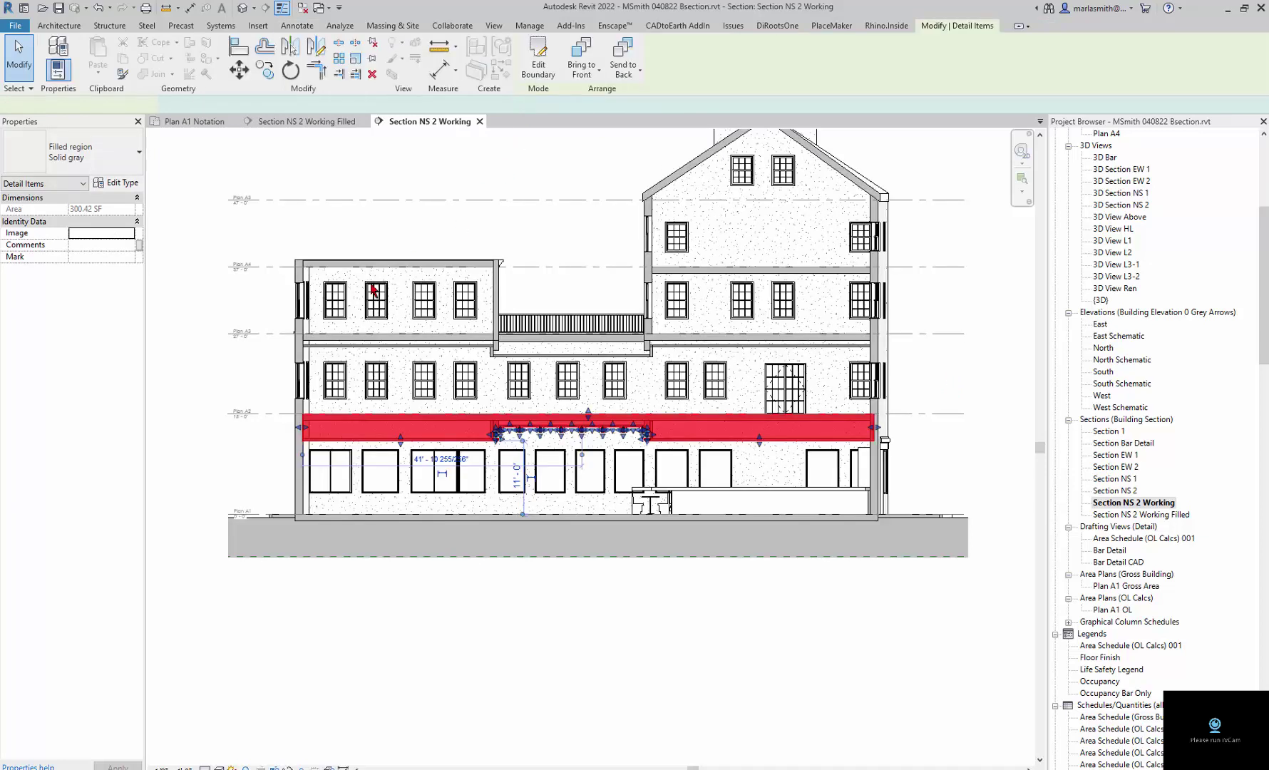
left_click(224, 453)
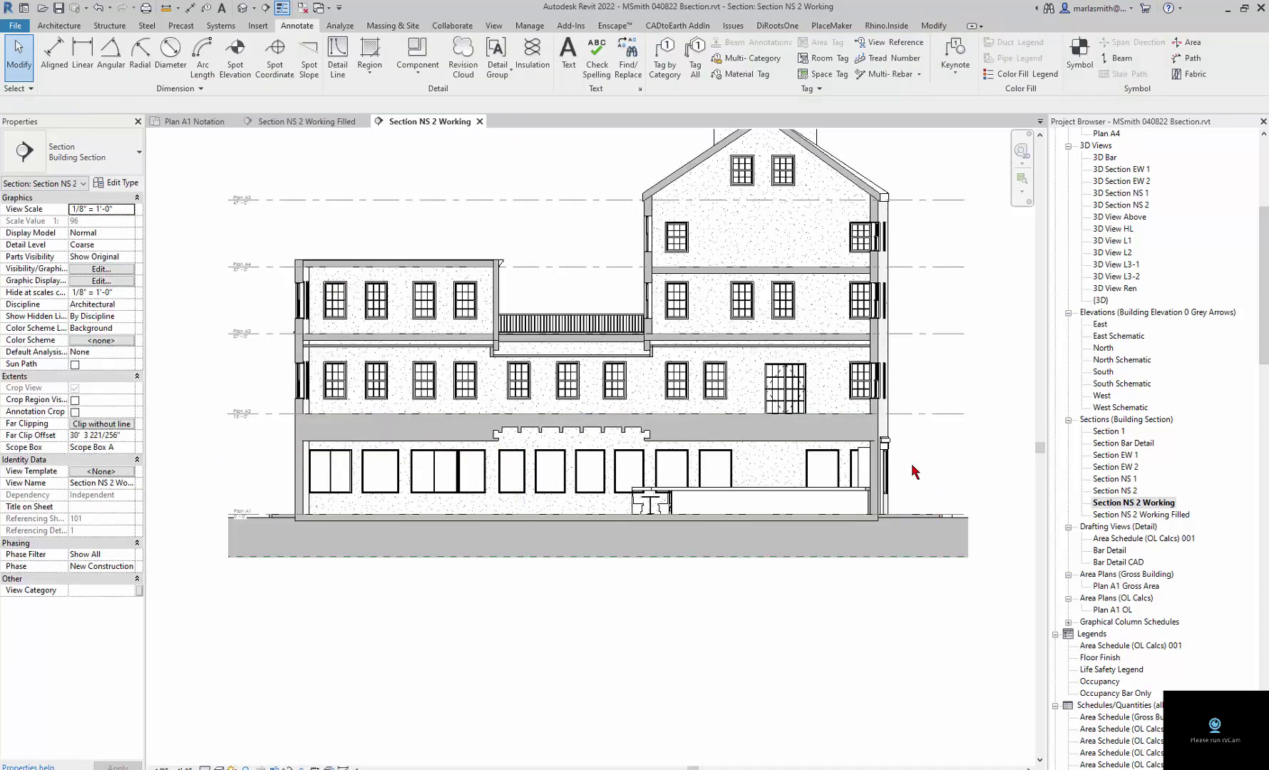
Pull the filled region's right end back to the inner face of the right exterior wall.
scroll(900, 447, "up", 6)
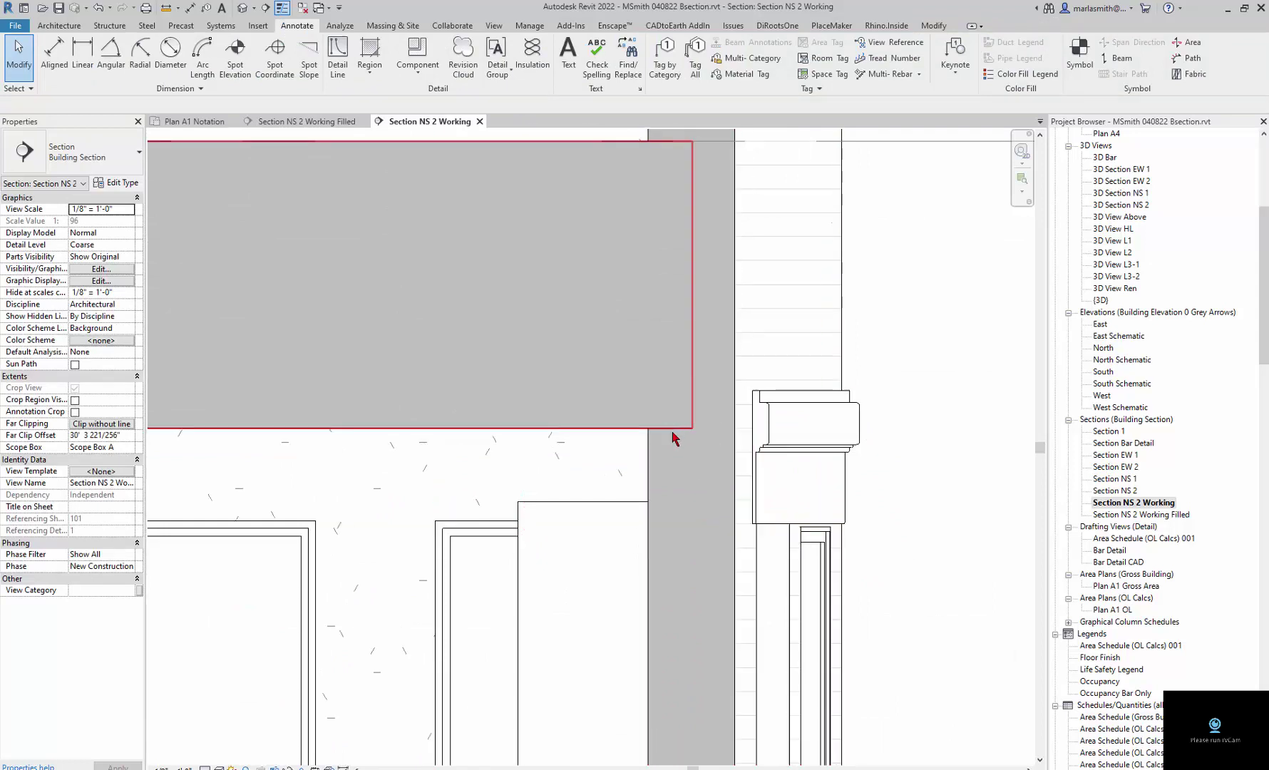
left_click(674, 404)
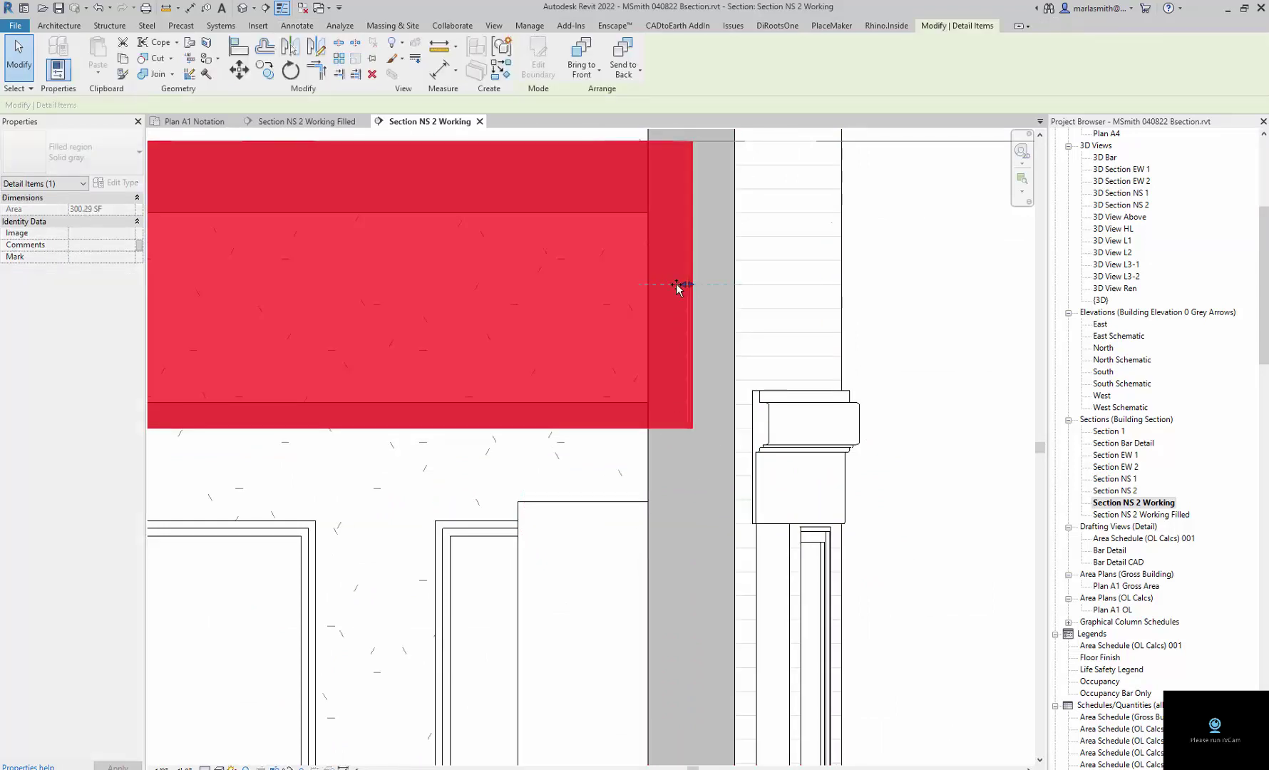
left_click_drag(681, 284, 649, 286)
left_click(982, 315)
Pull the floor-ceiling filled region's left end back to the inner face of the left exterior wall.
scroll(969, 319, "down", 5)
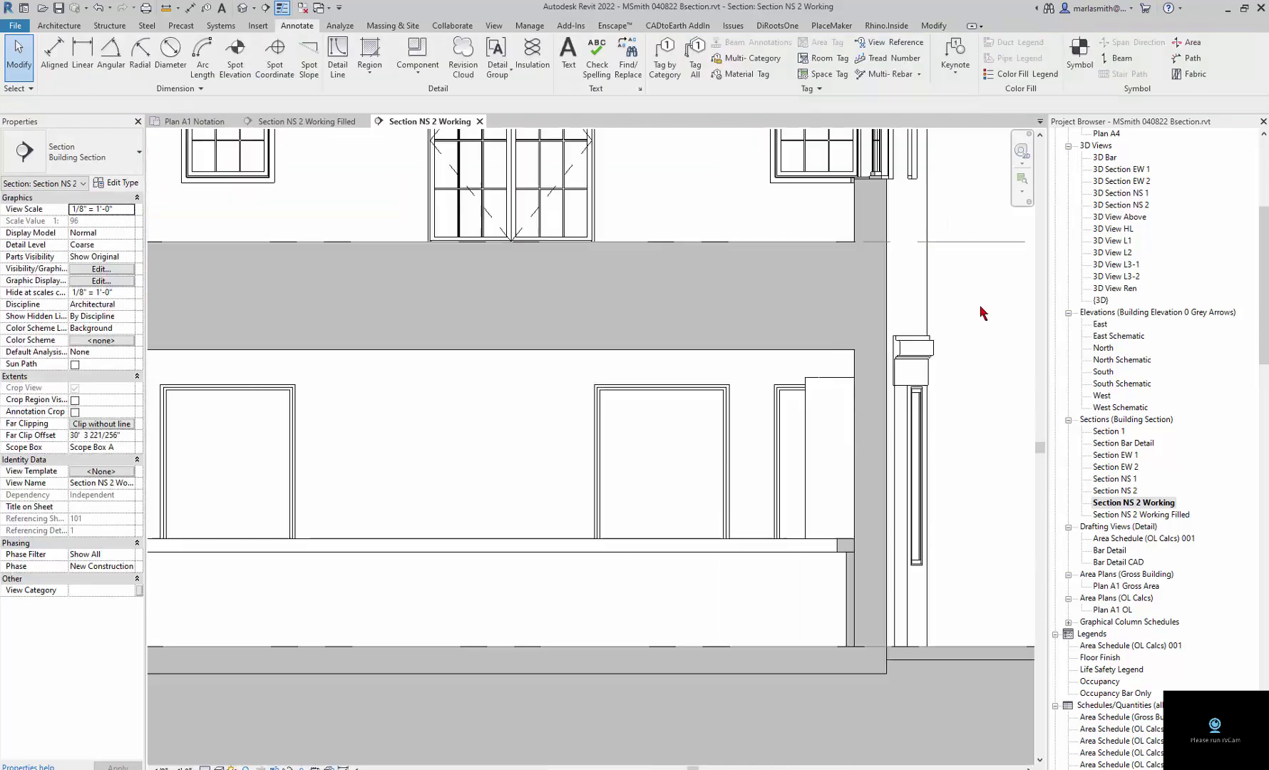
scroll(546, 428, "down", 4)
scroll(297, 314, "up", 8)
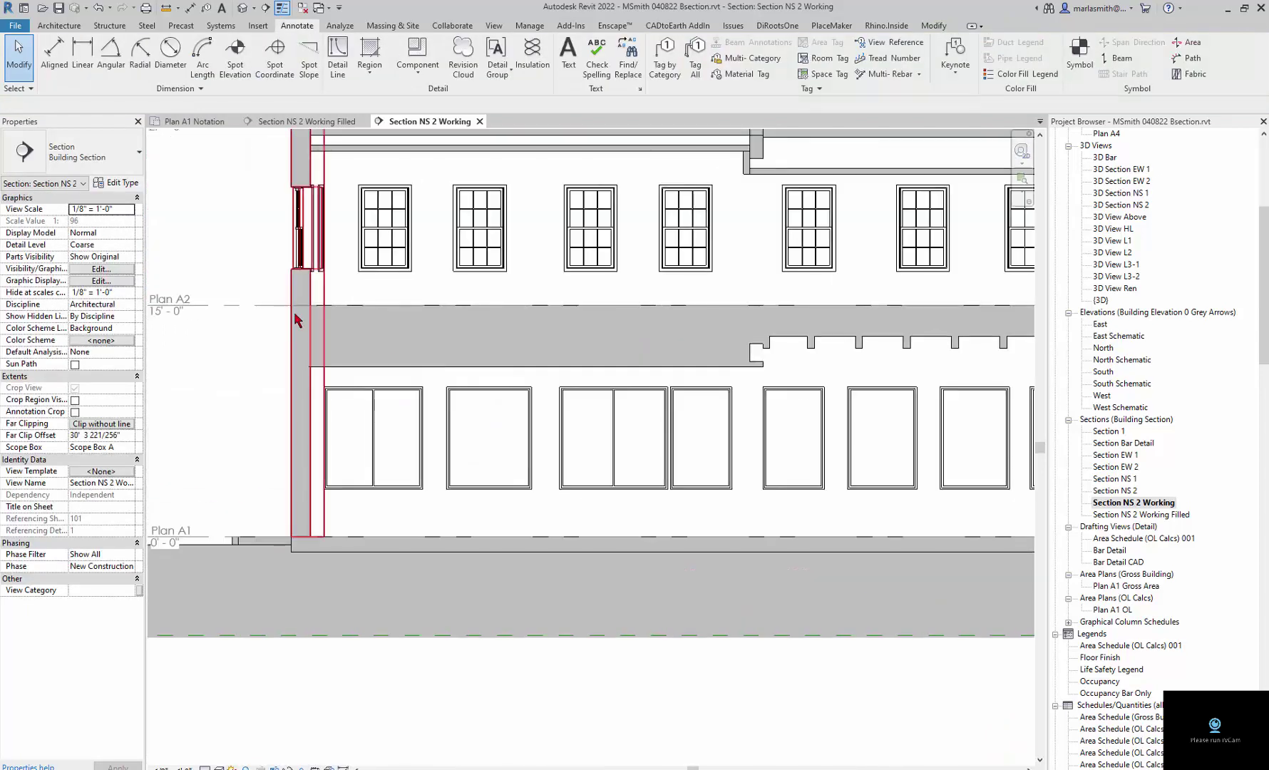
scroll(433, 513, "up", 3)
left_click(332, 320)
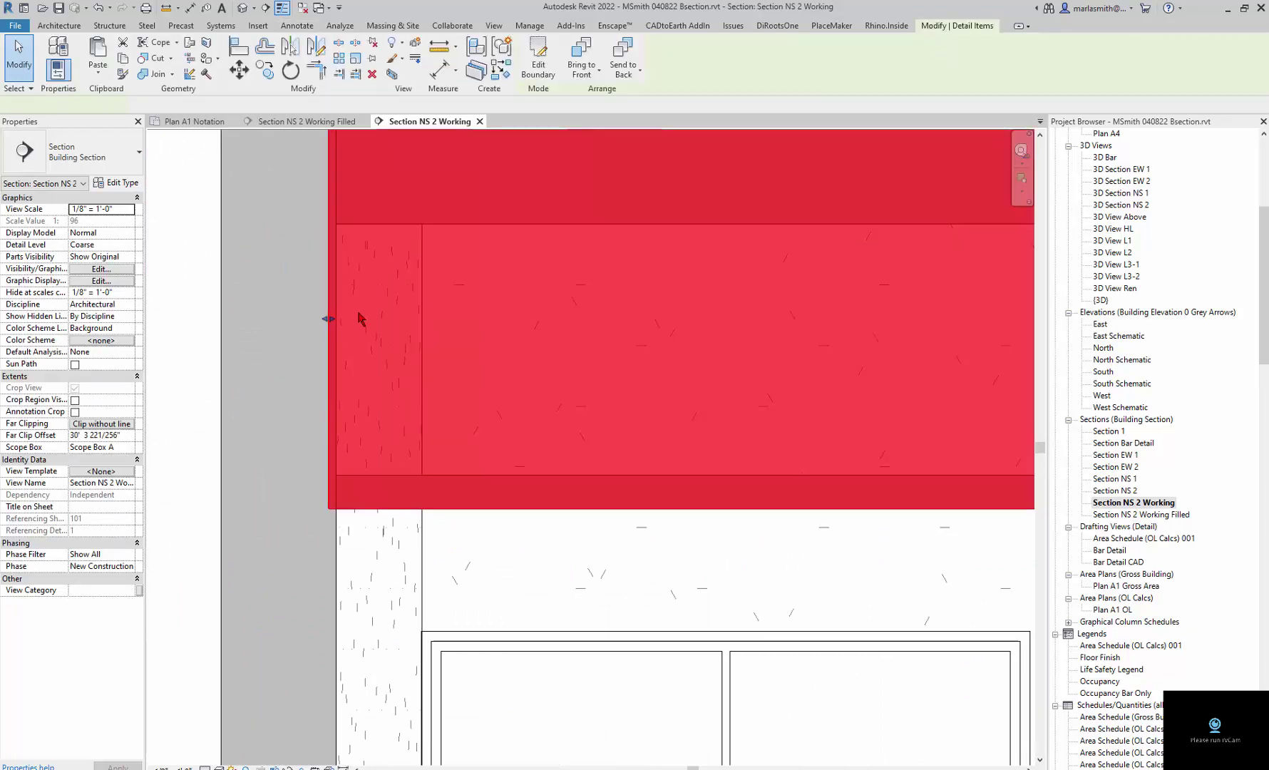
left_click_drag(339, 319, 329, 320)
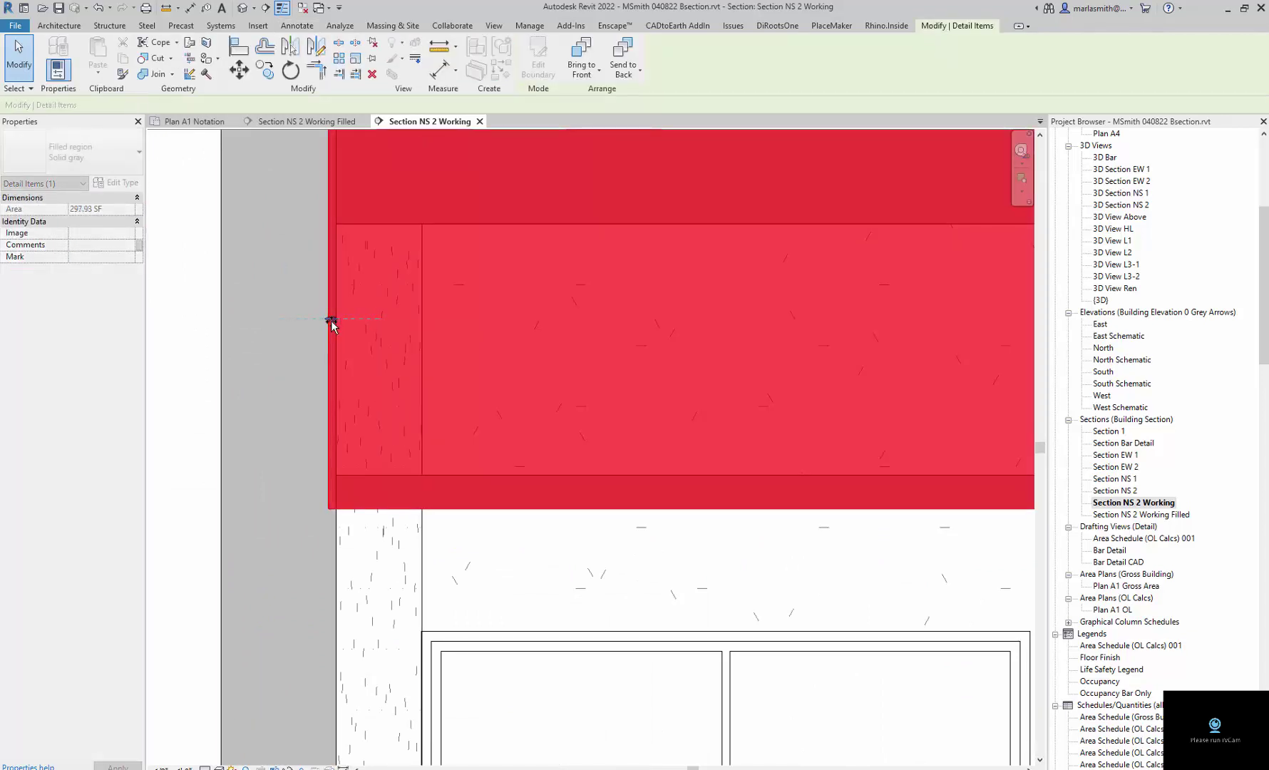
left_click(189, 317)
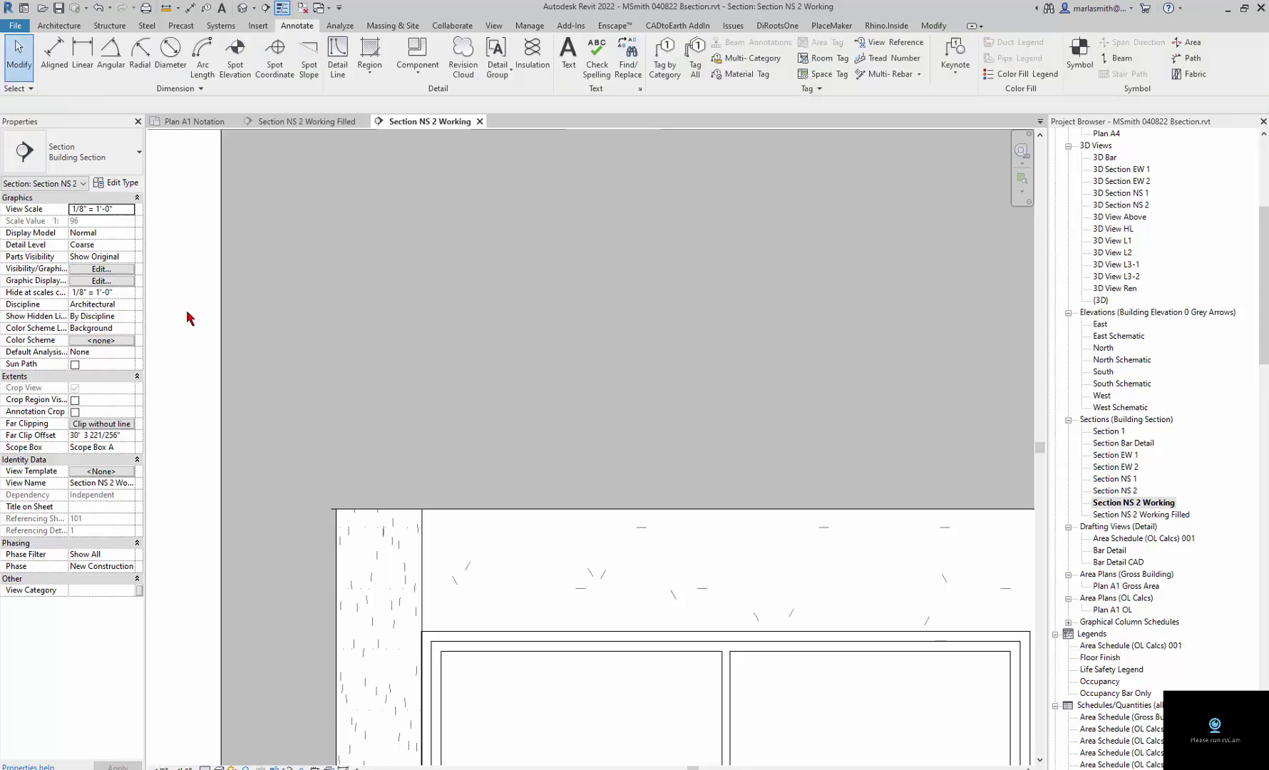
Turn off thin-line display and fine-tune the filled region's left end against the wall's inner face line.
key("t")
key("l")
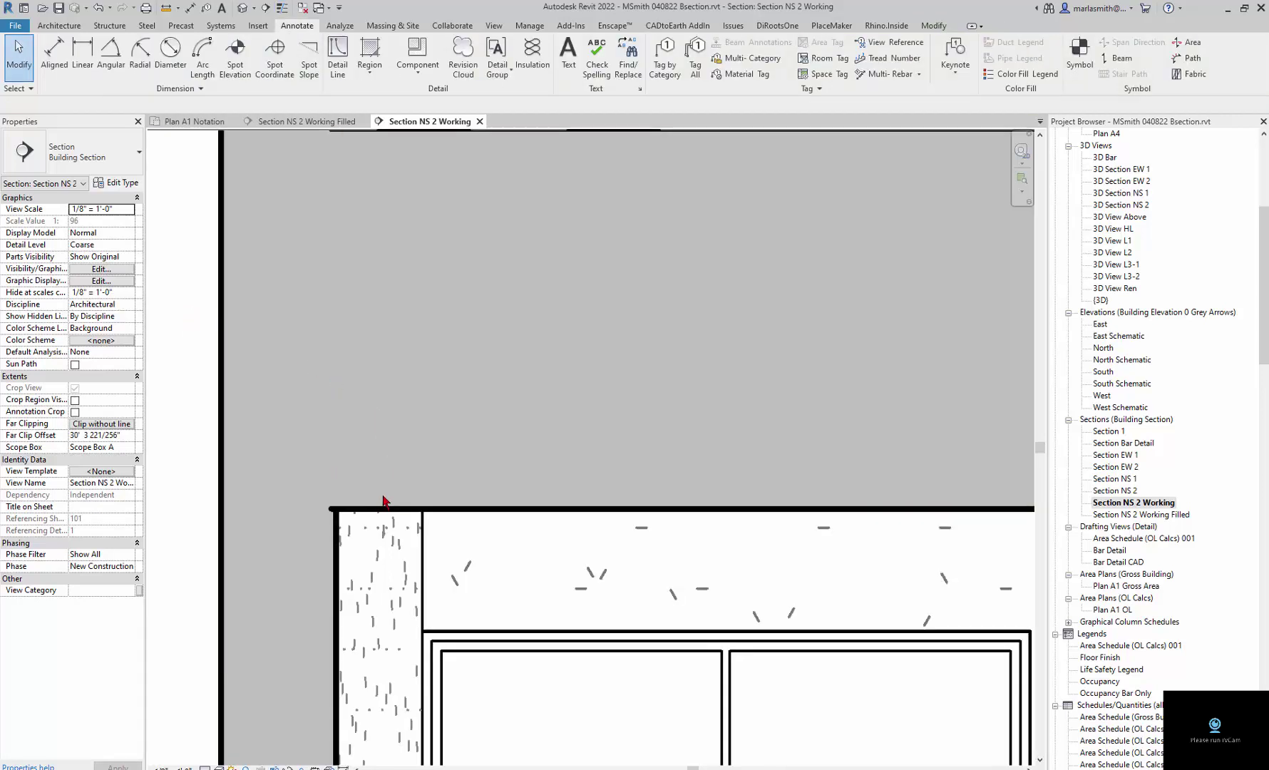
left_click(340, 337)
scroll(341, 335, "up", 3)
scroll(338, 328, "up", 1)
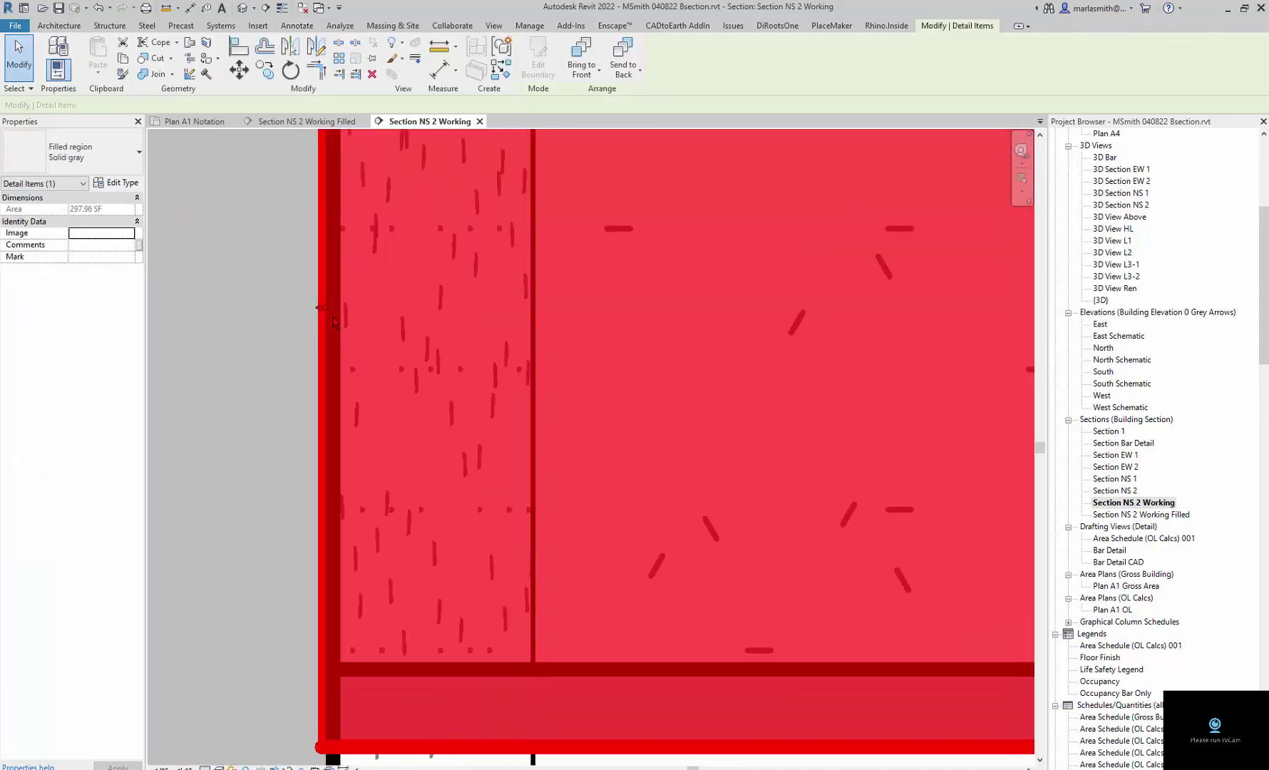
left_click_drag(323, 310, 326, 304)
scroll(326, 303, "down", 5)
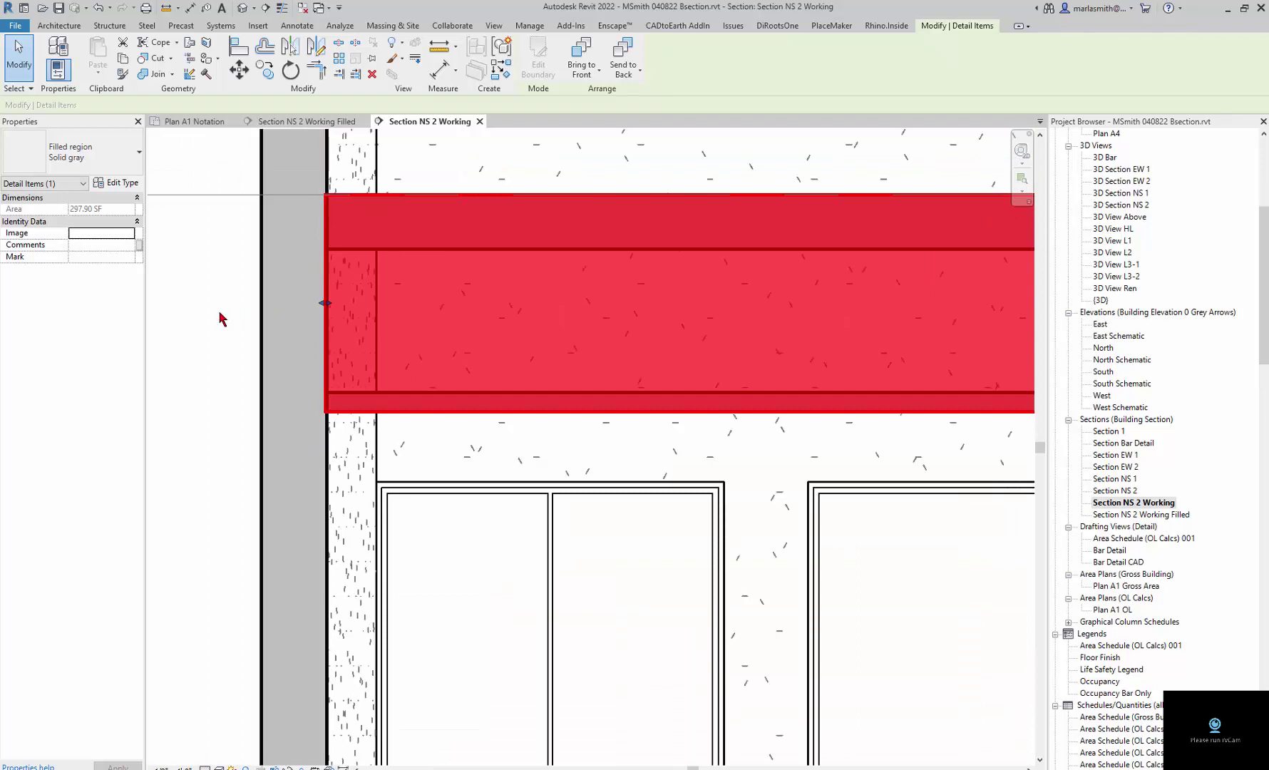
left_click(221, 318)
Override the surface transparency of Detail Items to 29% in the section view's Visibility/Graphic Overrides and apply it.
scroll(221, 317, "down", 6)
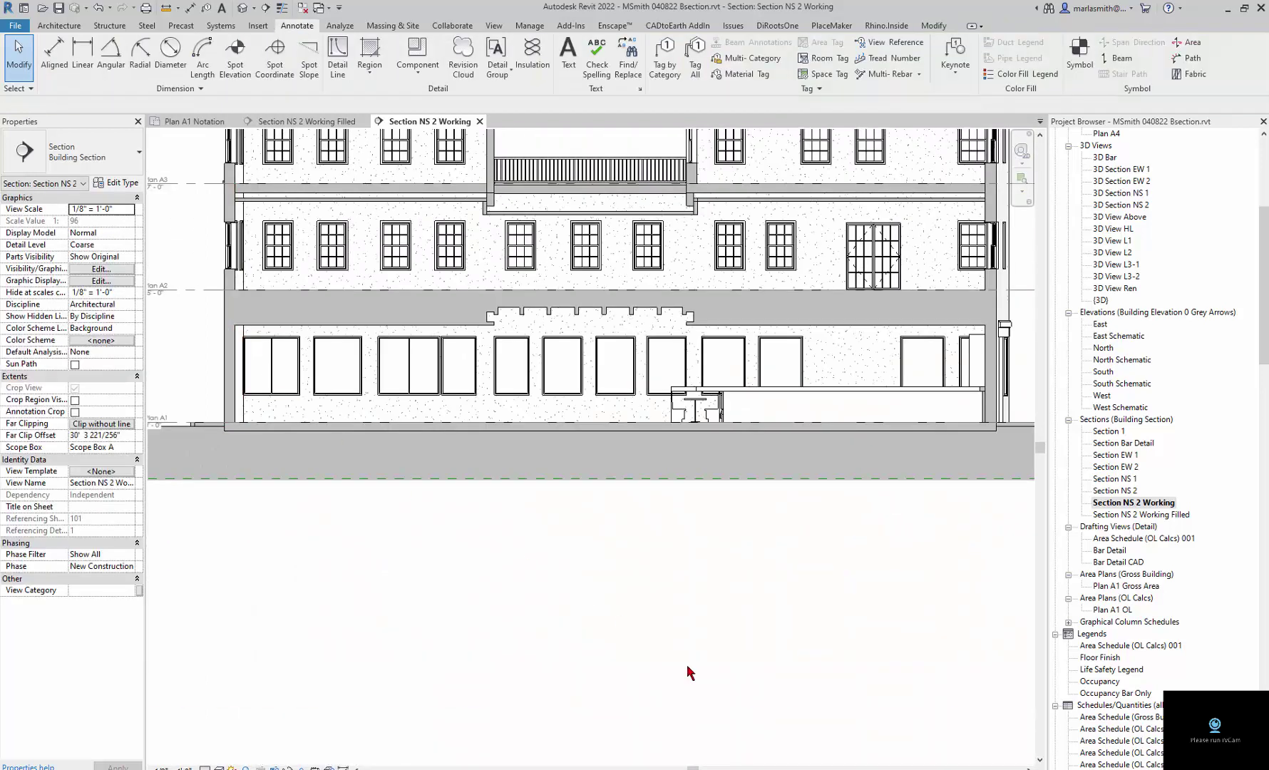
scroll(521, 400, "down", 2)
scroll(491, 249, "up", 3)
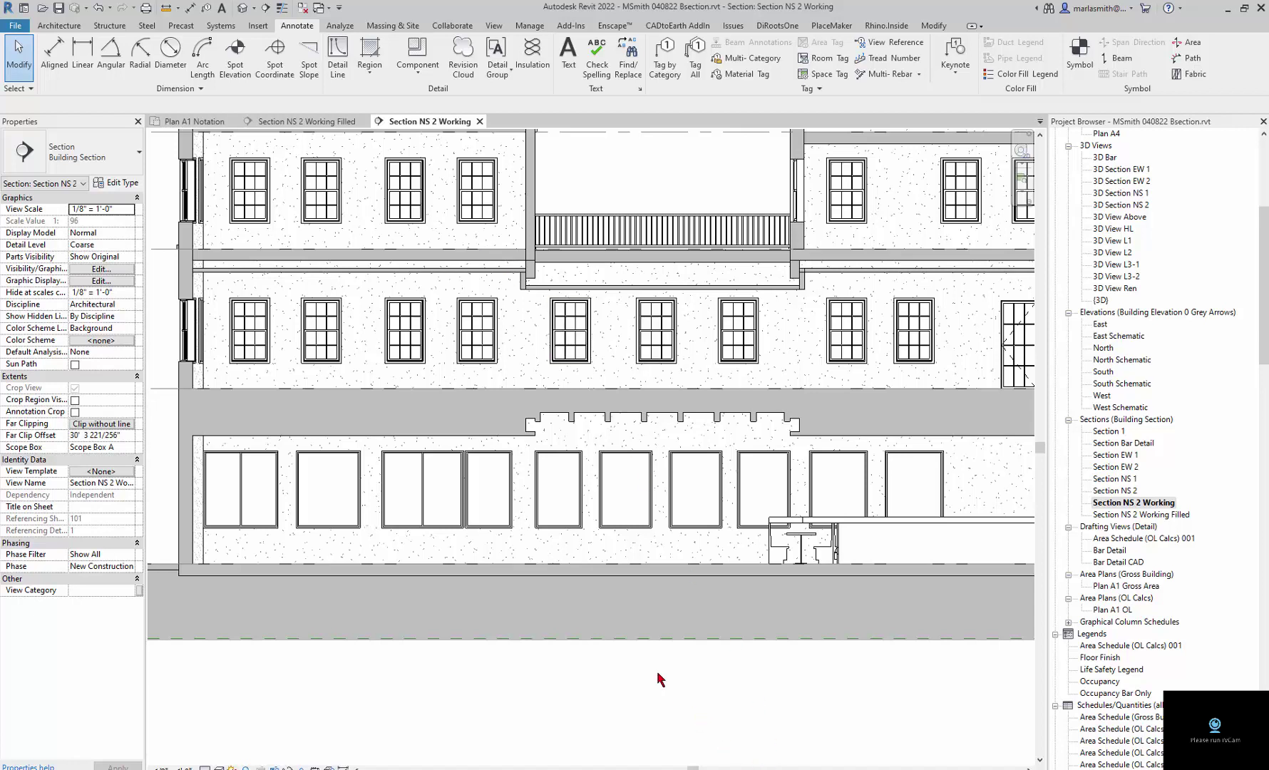
scroll(499, 645, "down", 2)
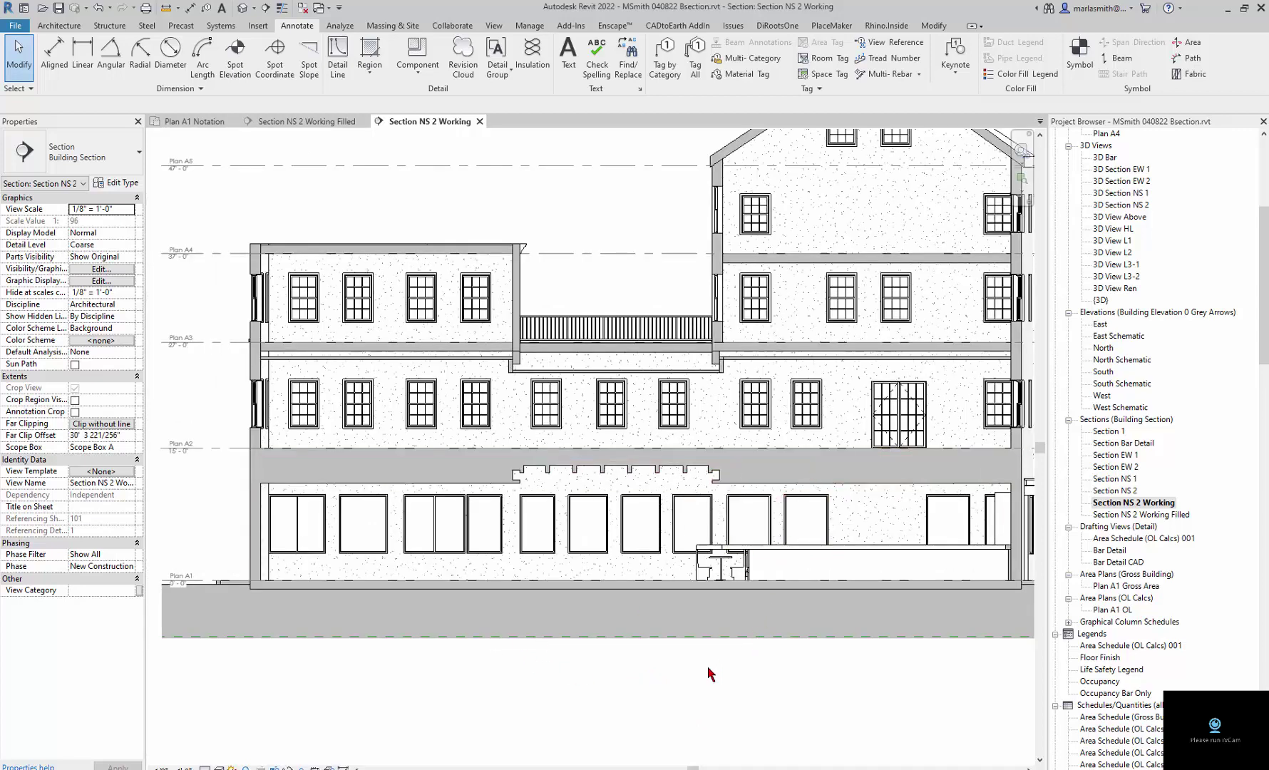
key("v")
key("g")
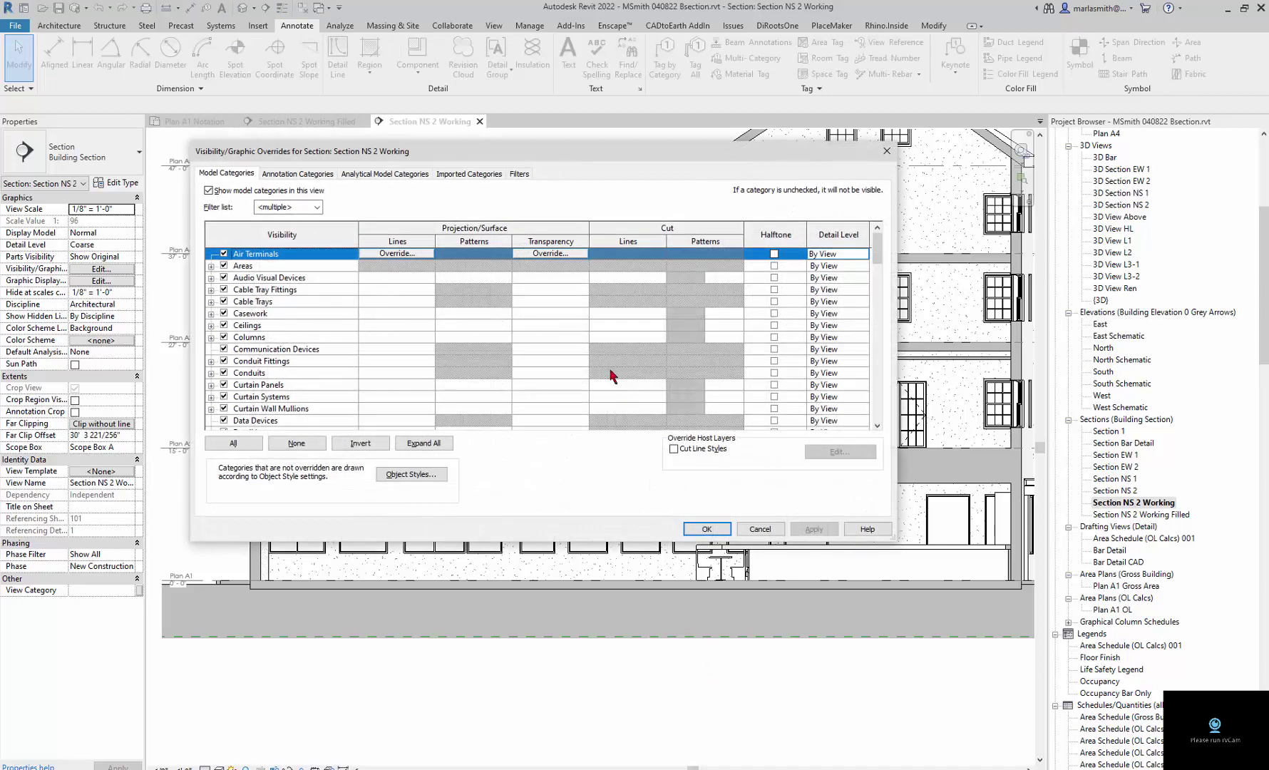
scroll(335, 332, "down", 6)
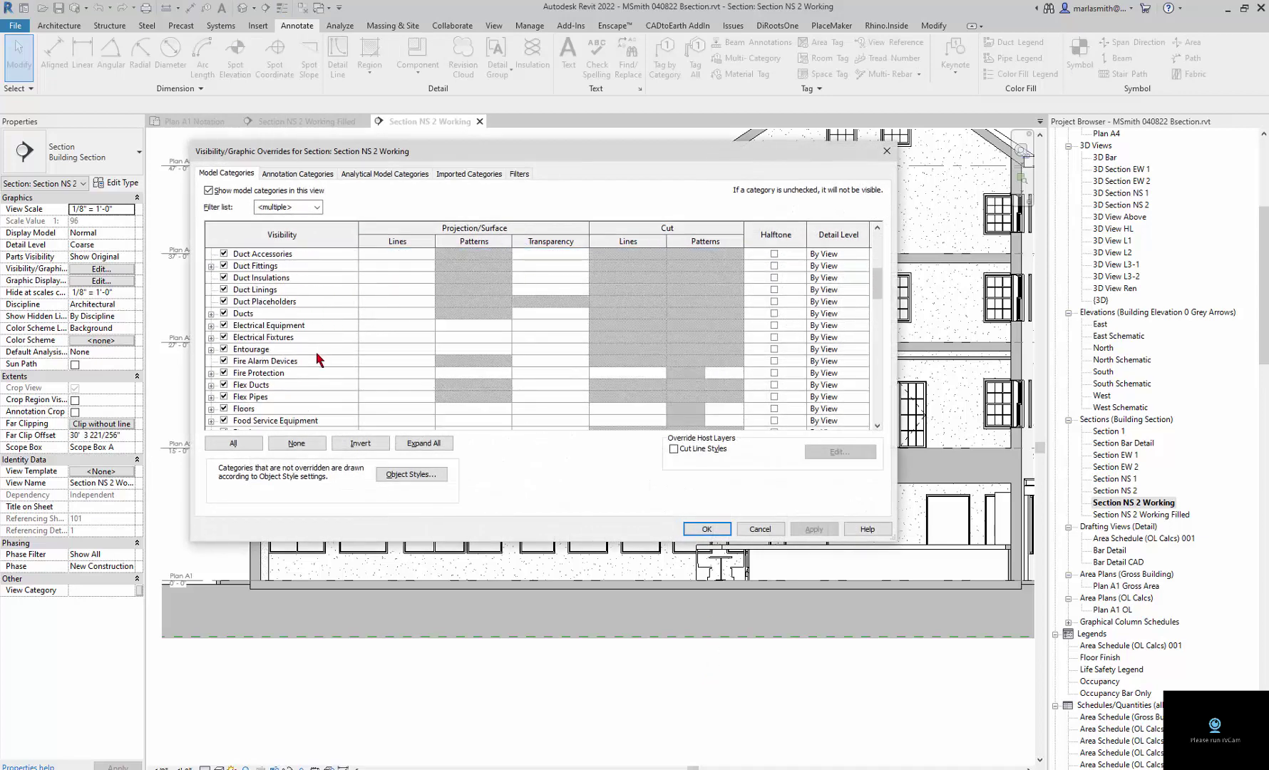
scroll(319, 359, "down", 1)
scroll(319, 359, "up", 6)
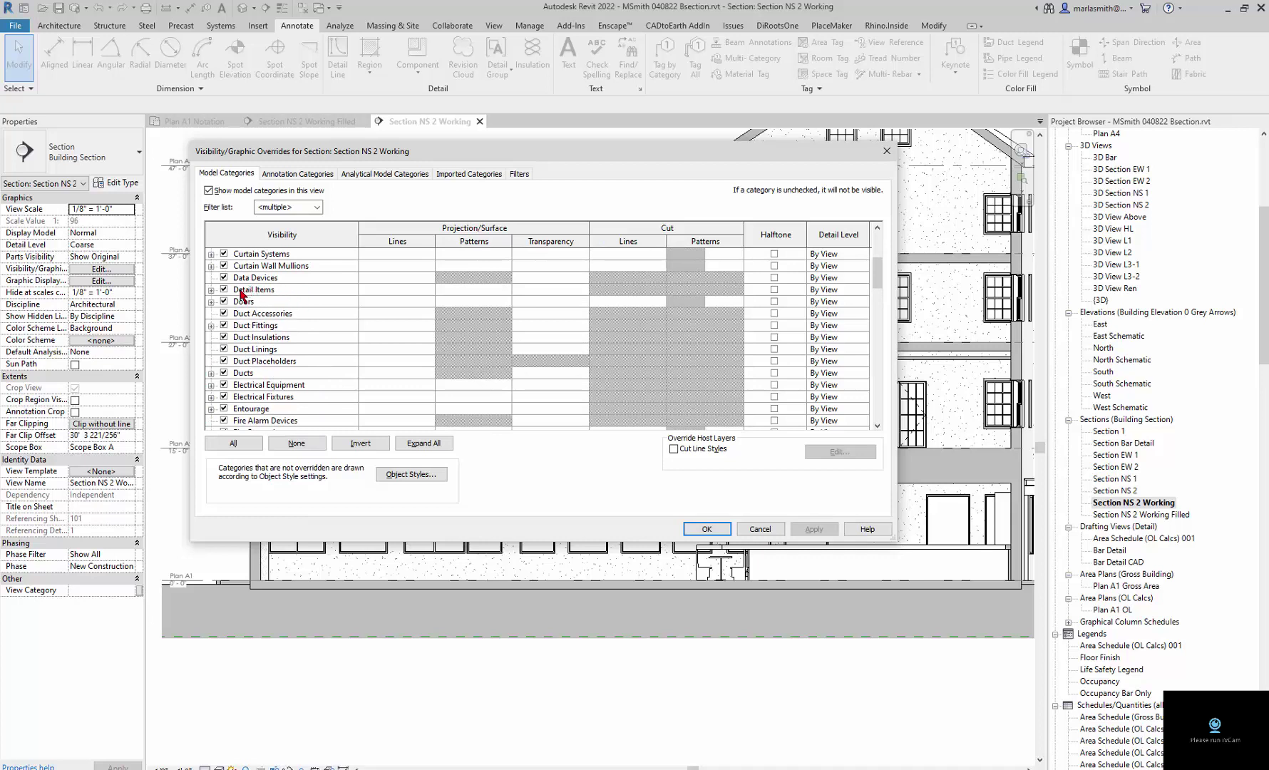
left_click(557, 295)
left_click(557, 294)
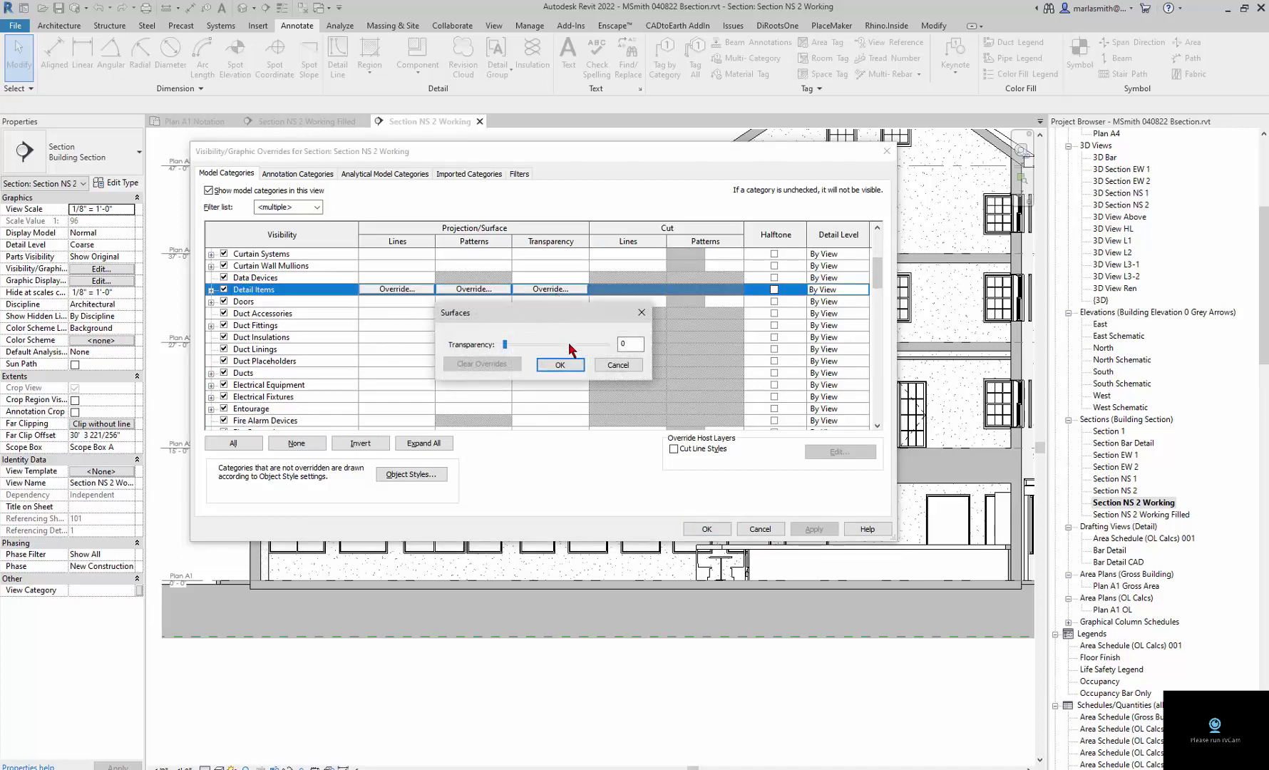
left_click_drag(515, 344, 524, 347)
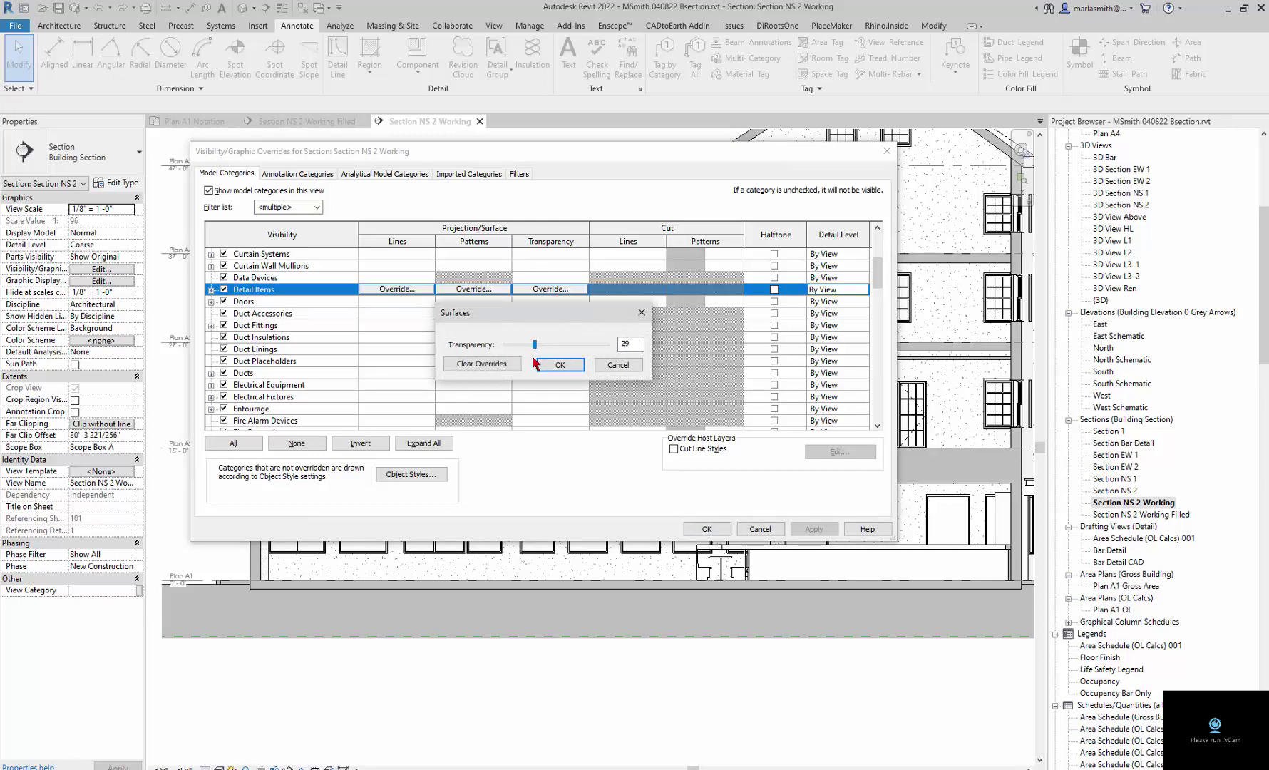
left_click(565, 366)
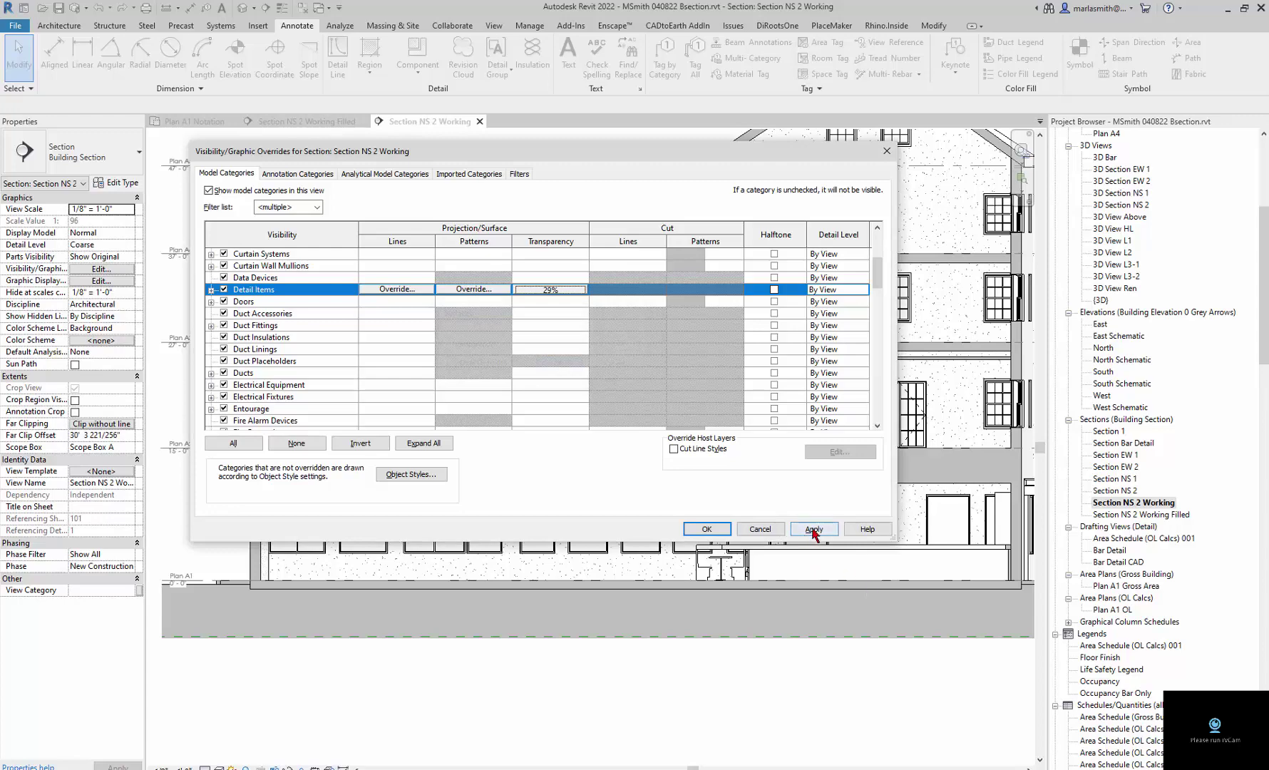
left_click(815, 531)
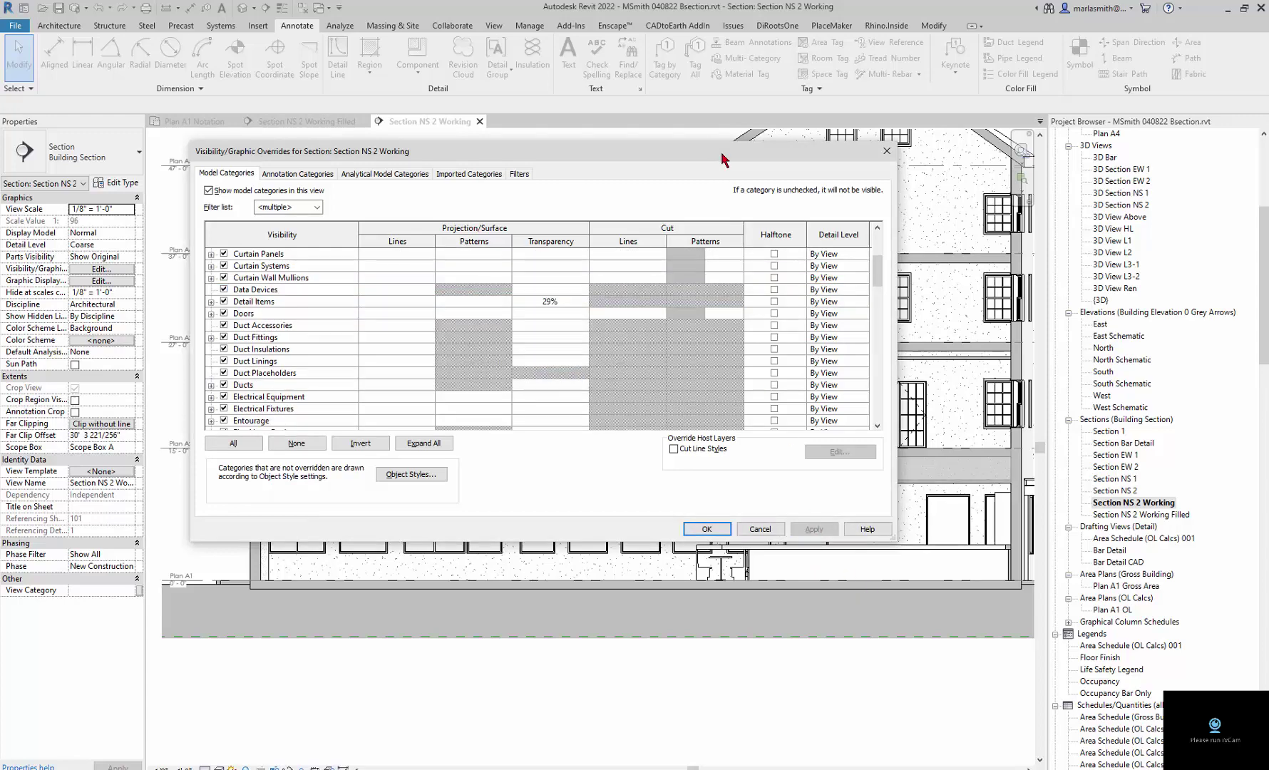
Override the Walls projection/surface foreground pattern with a white <Solid fill> and accept the view's graphic overrides.
left_click_drag(724, 158, 785, 227)
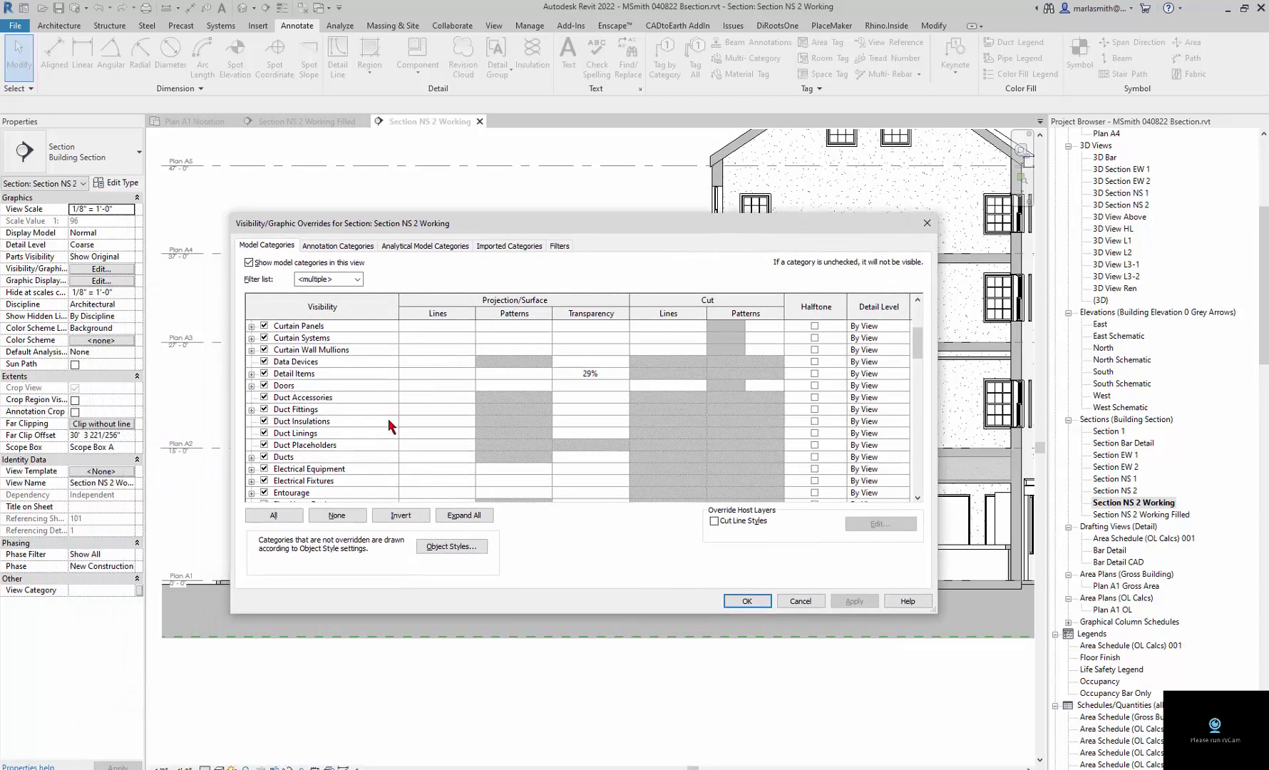
left_click_drag(917, 344, 970, 529)
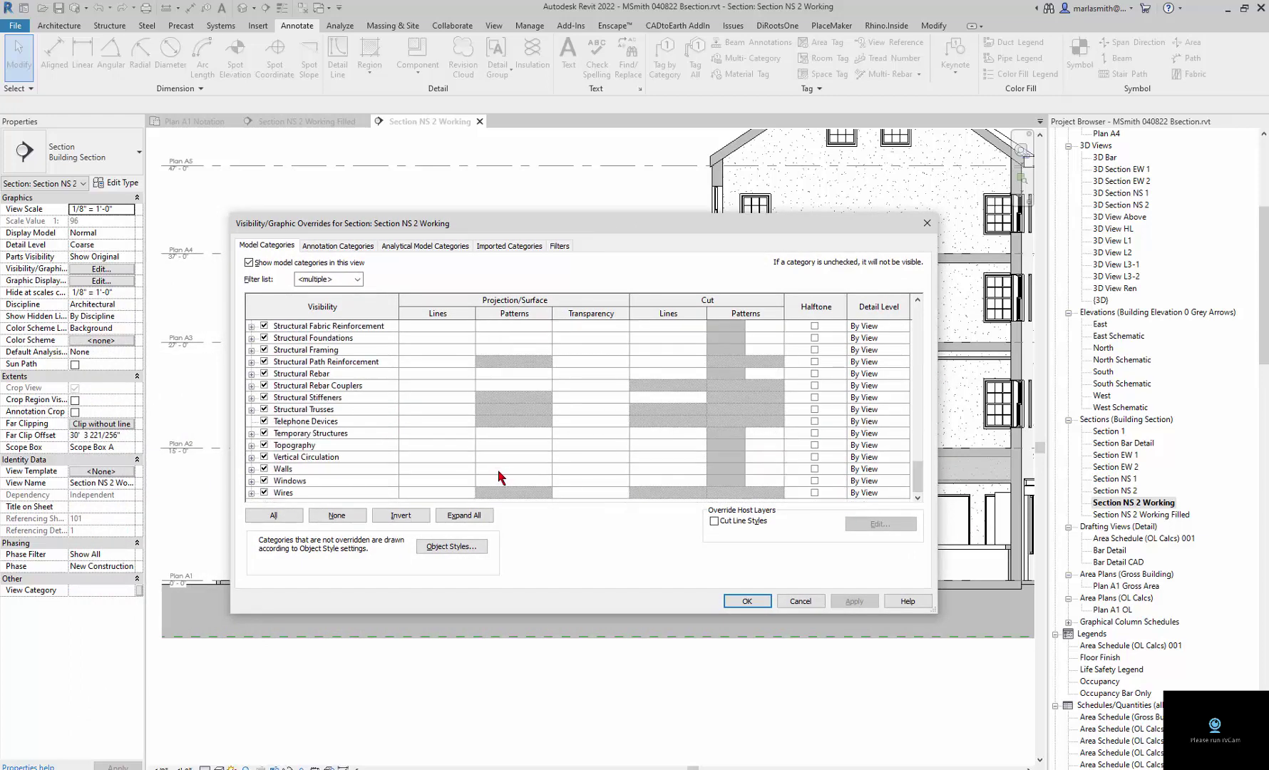
left_click(501, 470)
left_click(499, 470)
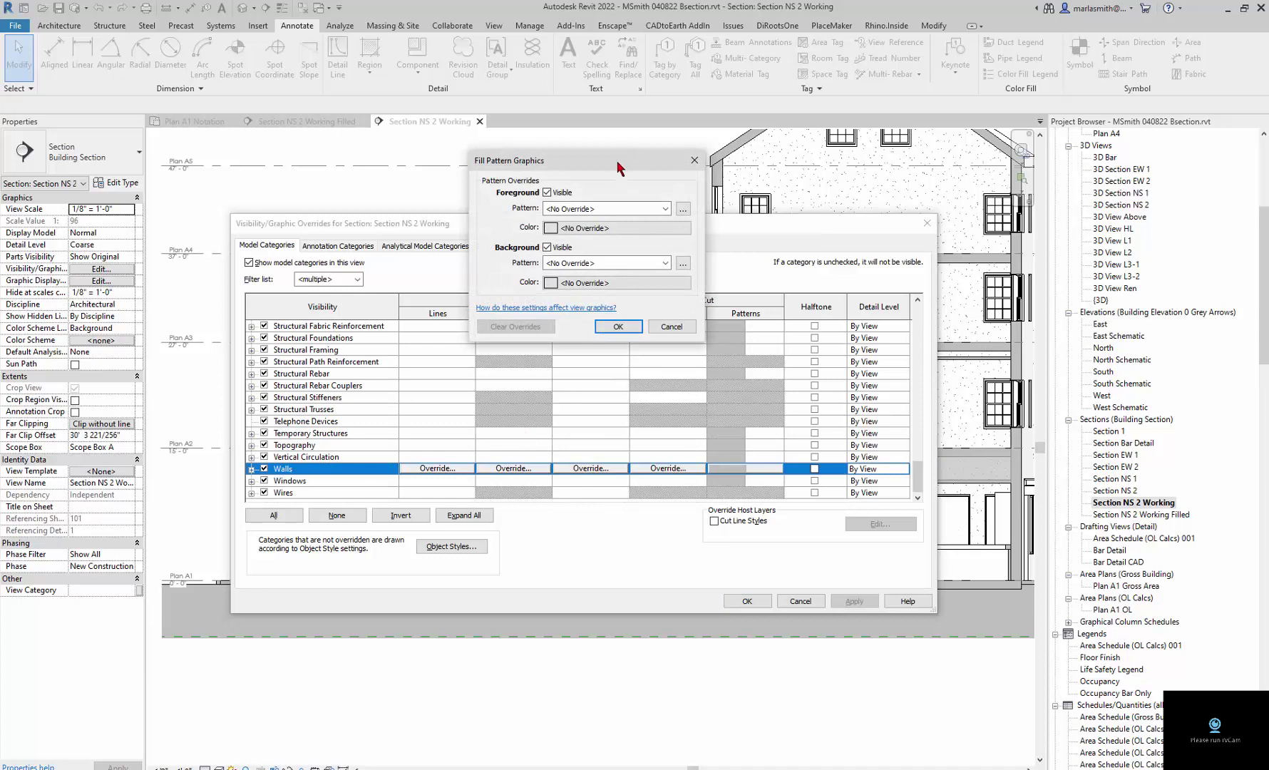
left_click(666, 208)
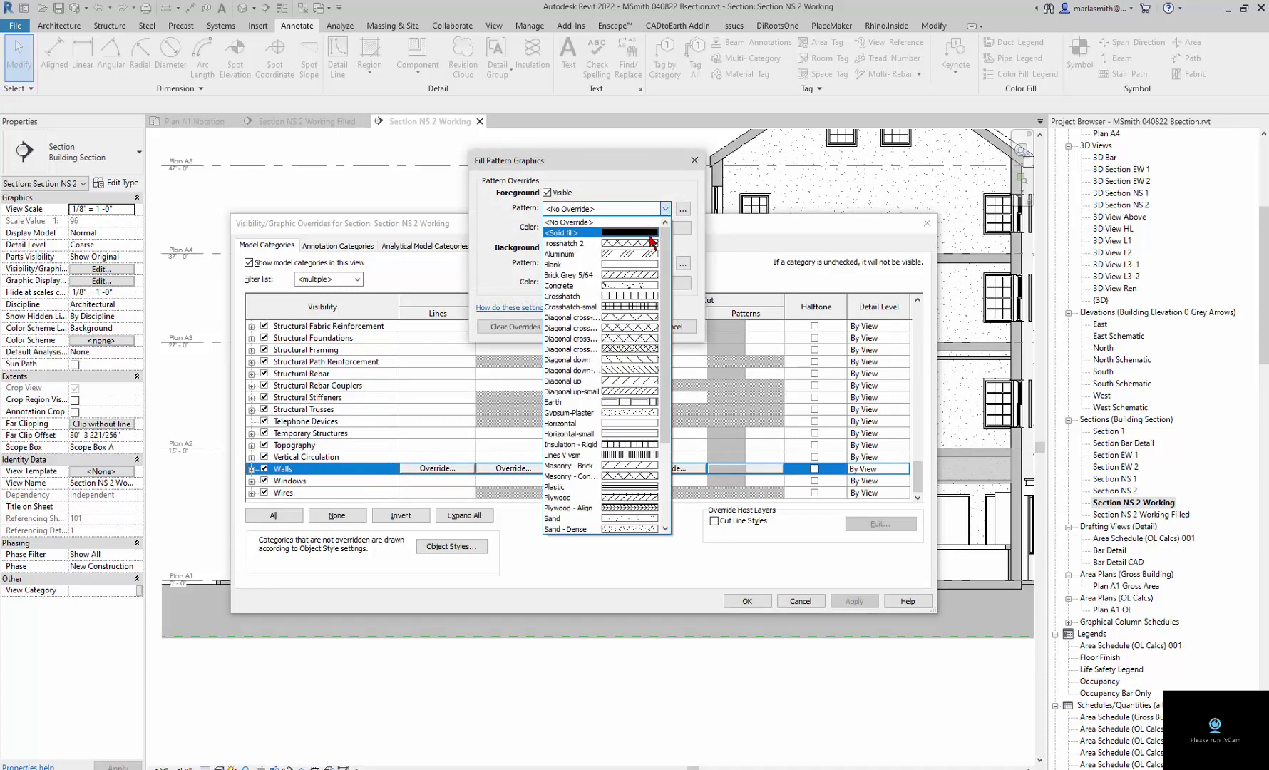
left_click(653, 241)
left_click(638, 229)
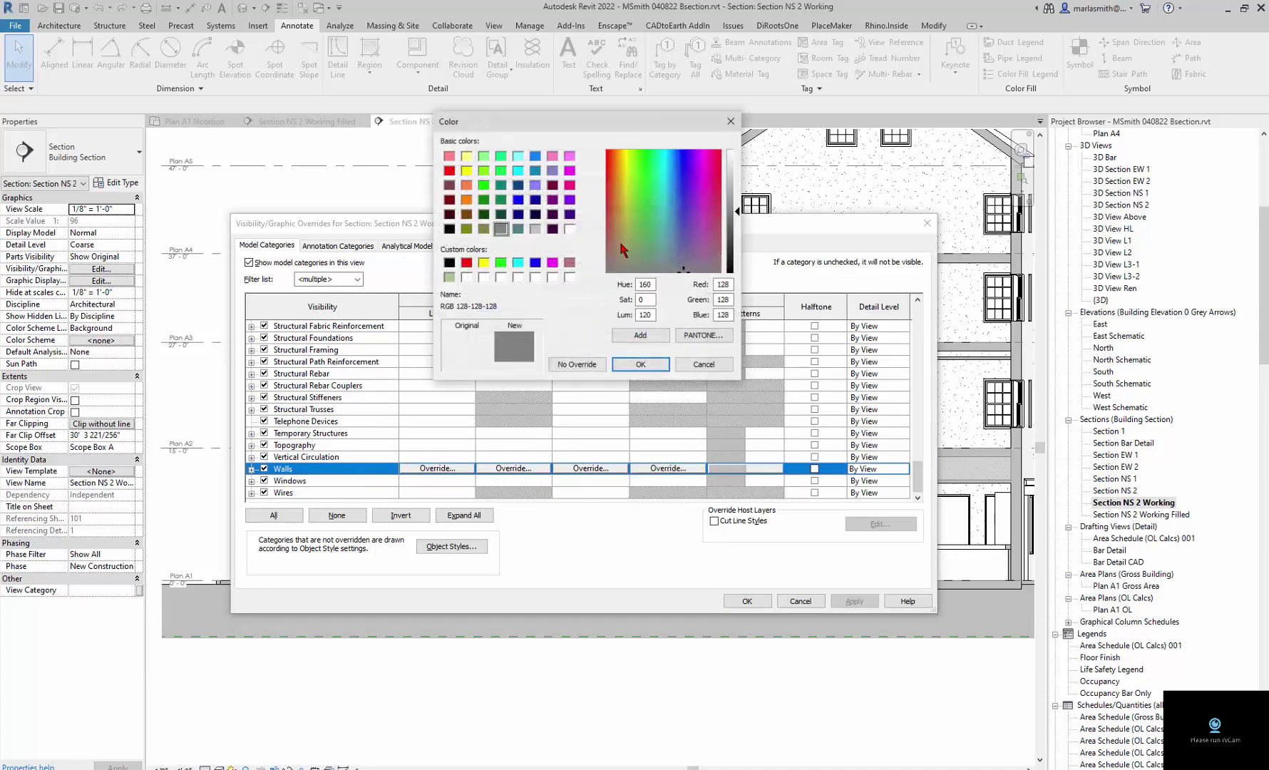
left_click(568, 229)
left_click(645, 365)
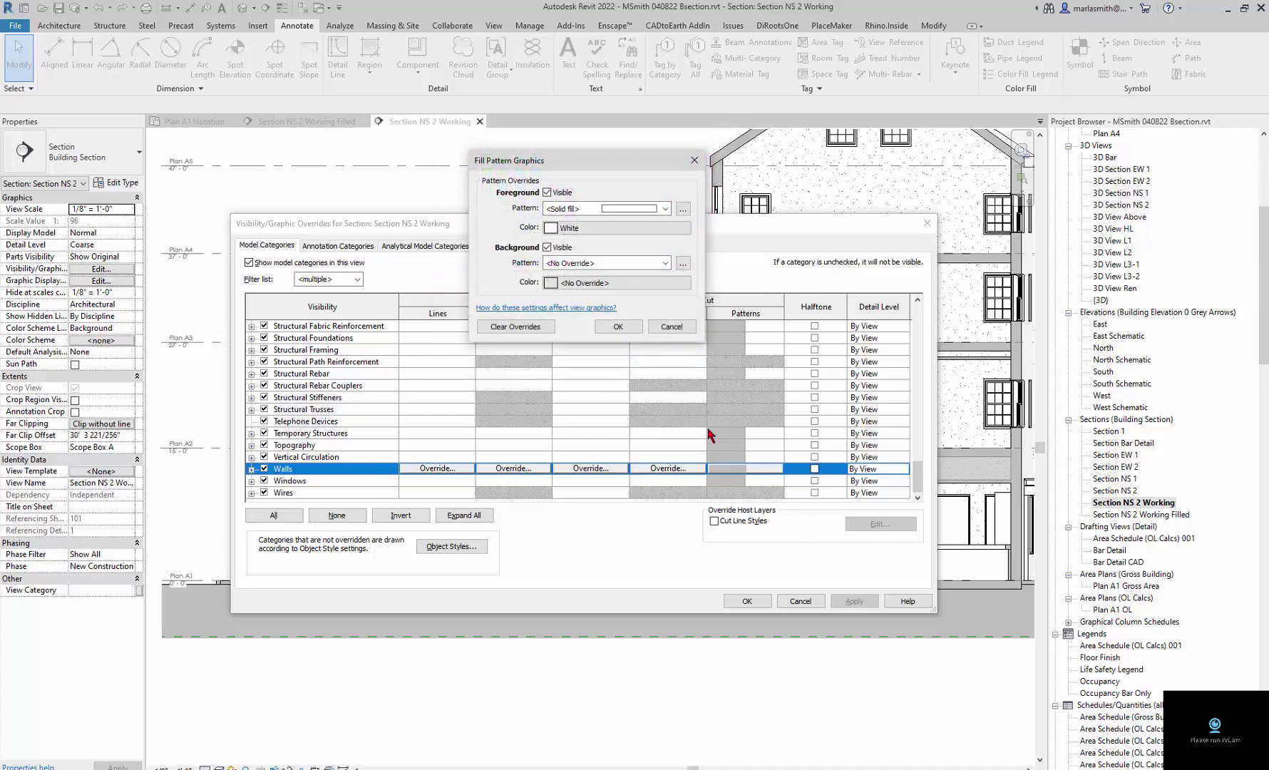
left_click(618, 326)
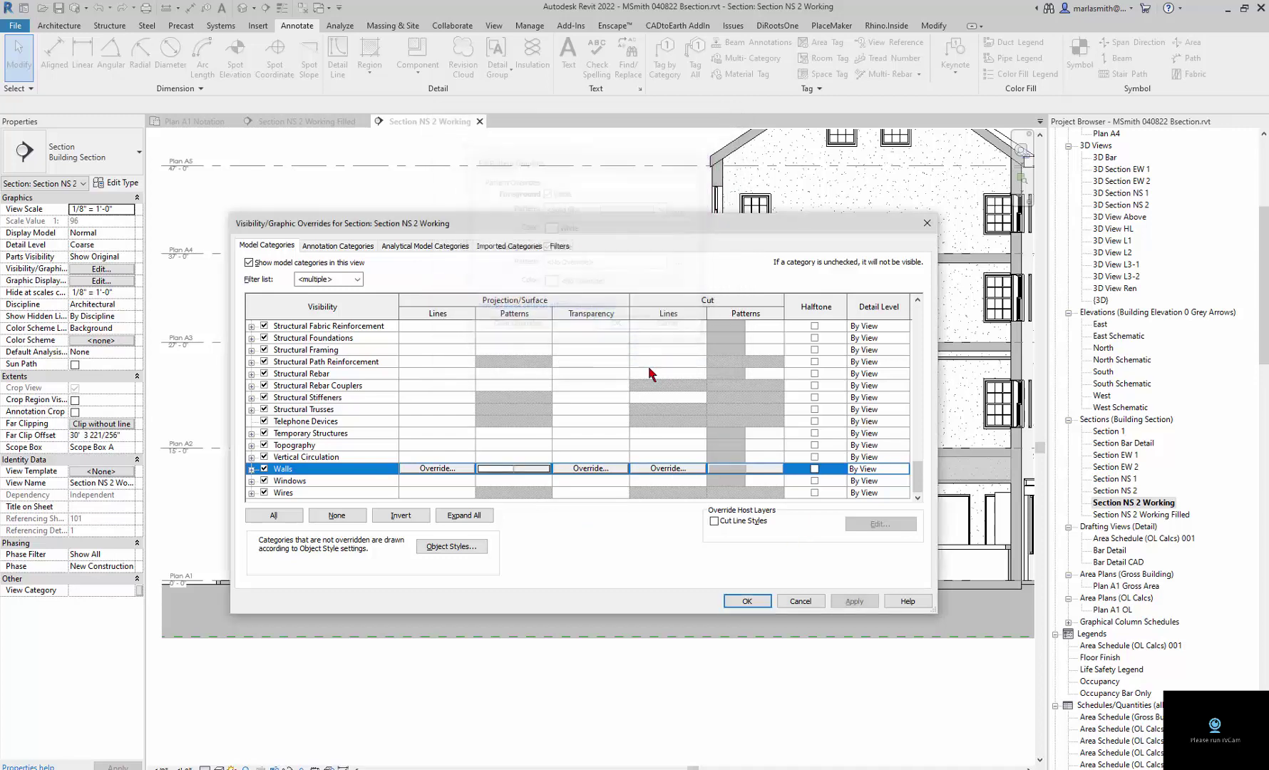
left_click(750, 601)
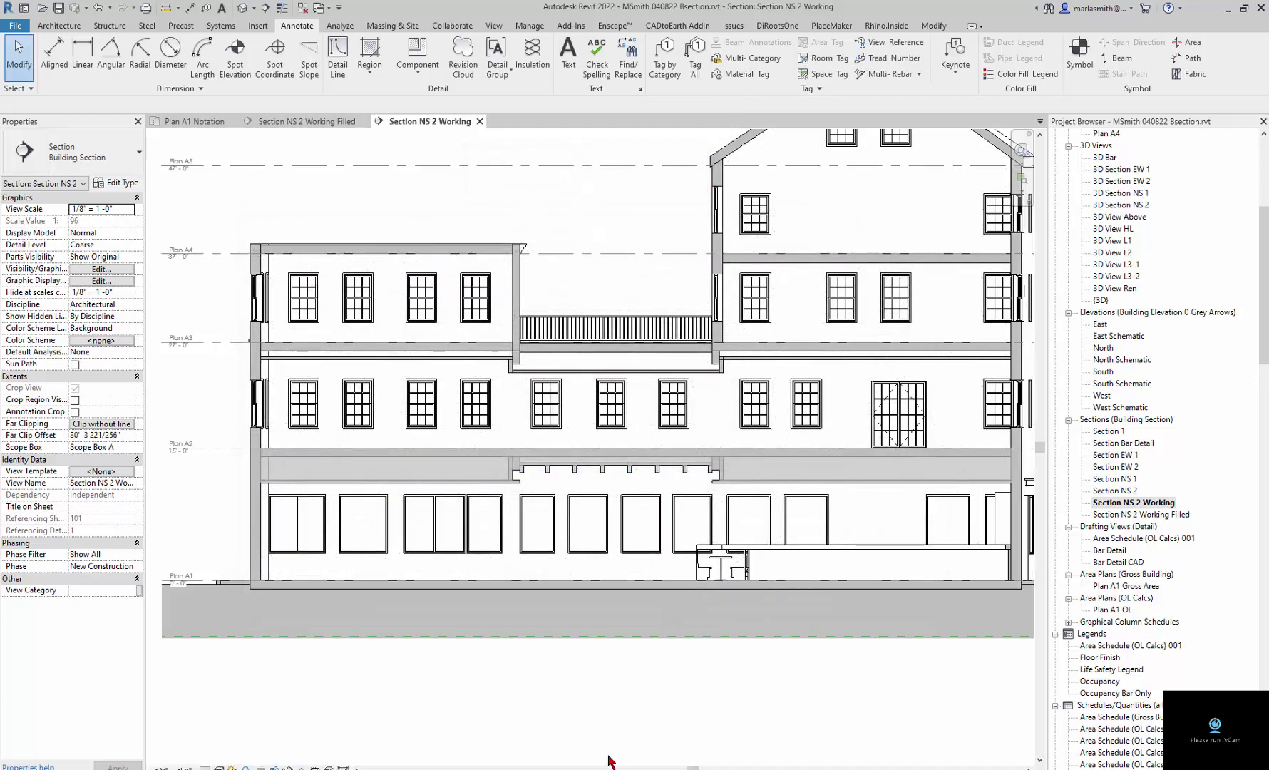